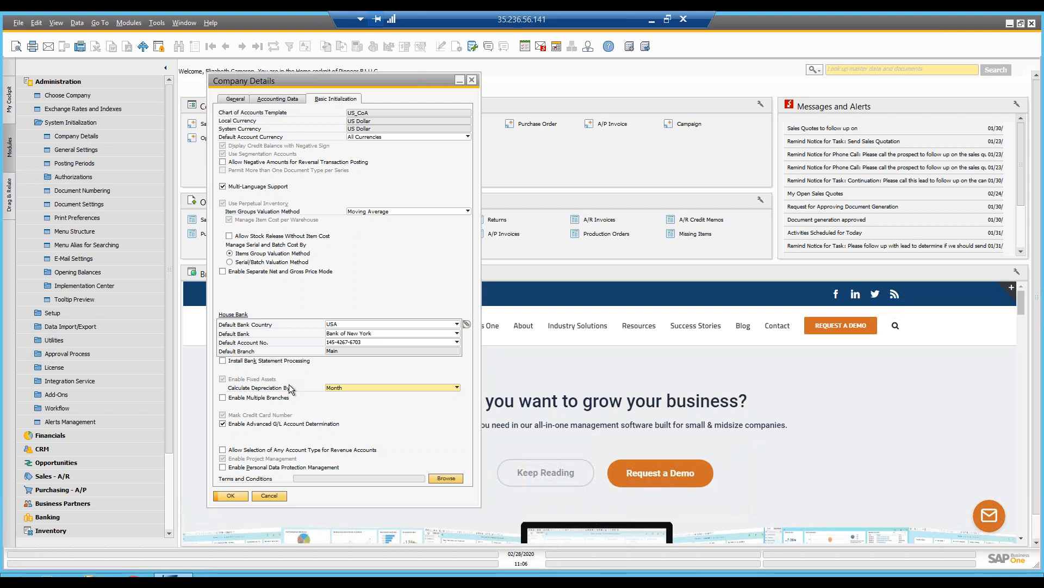
Review the depreciation calculation period options in the company's basic initialization settings, and close the company details without saving
click(351, 389)
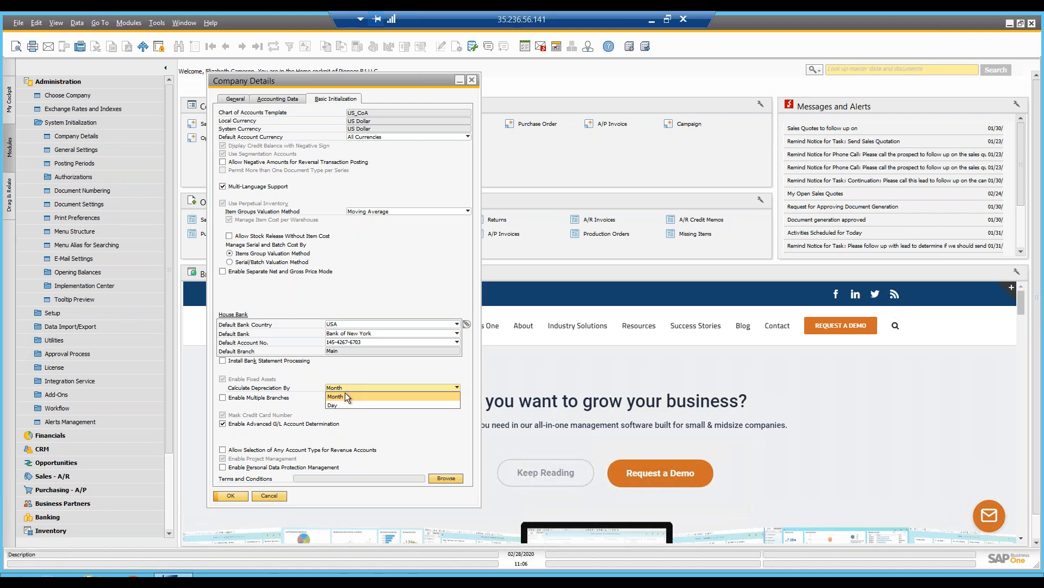
click(345, 395)
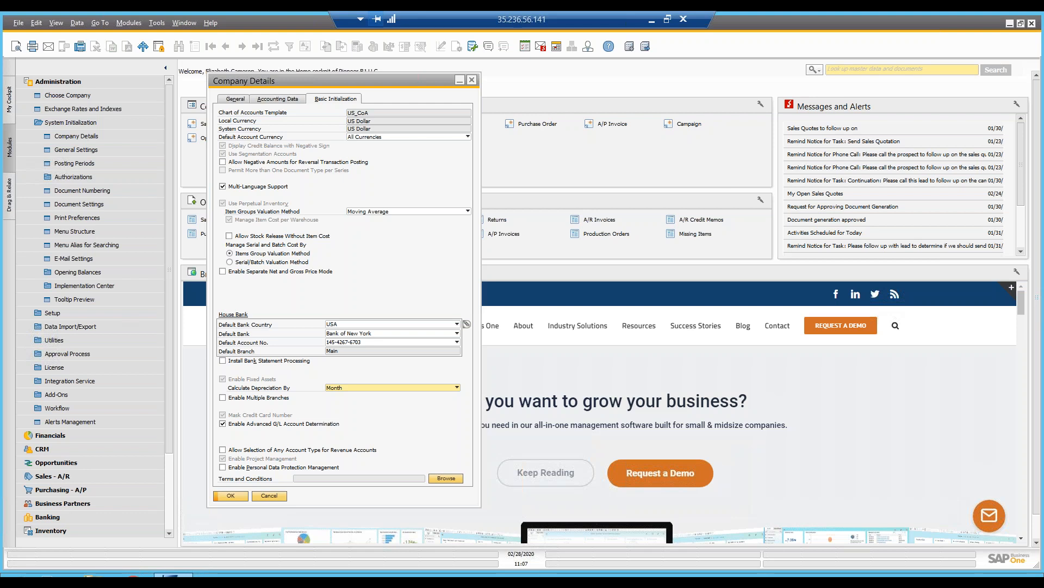
click(269, 496)
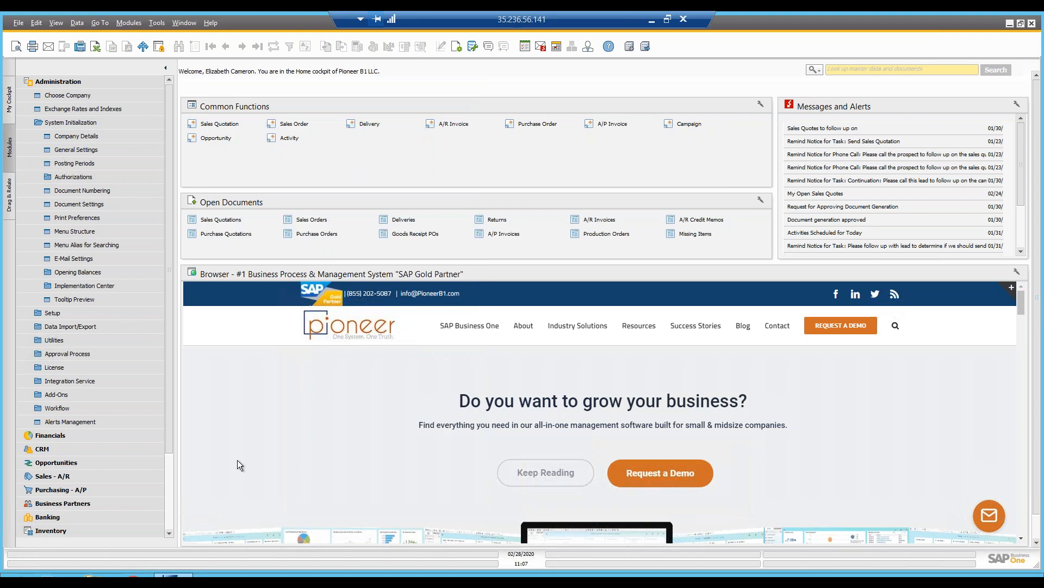
Open the fixed assets account determination setup under the financials setup and display the FA Motors record
click(75, 123)
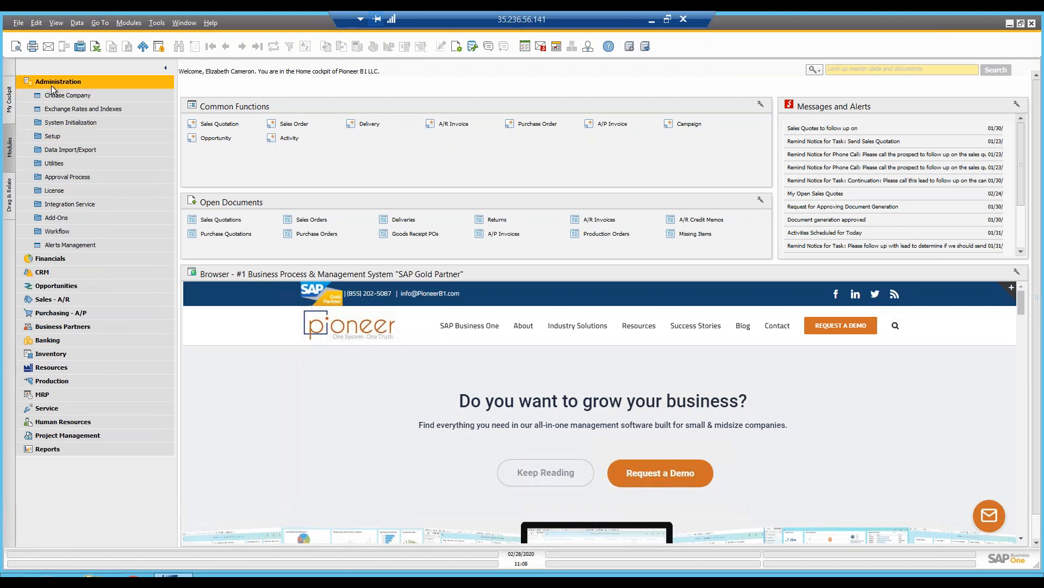
click(70, 140)
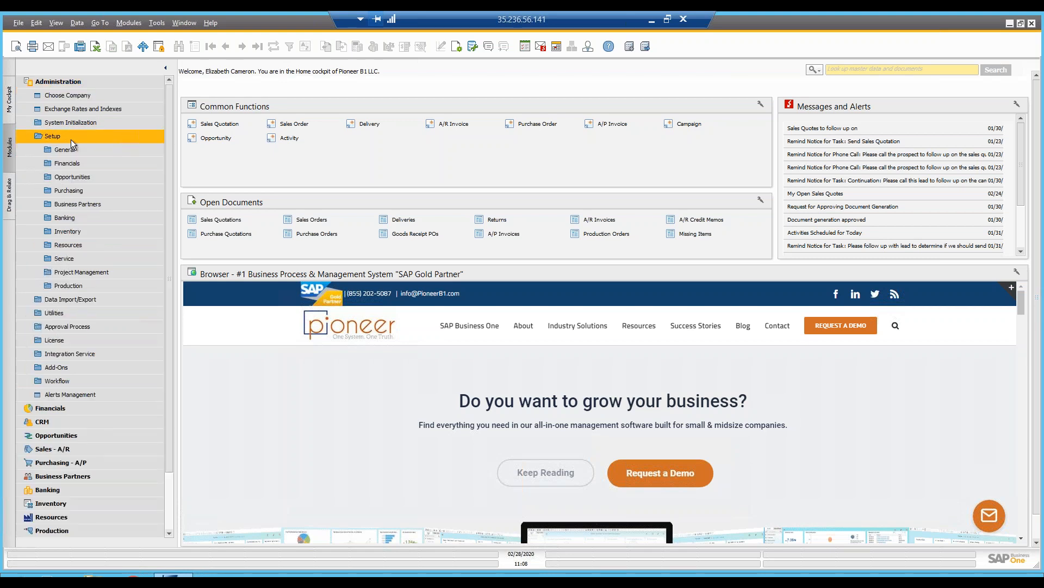
click(88, 168)
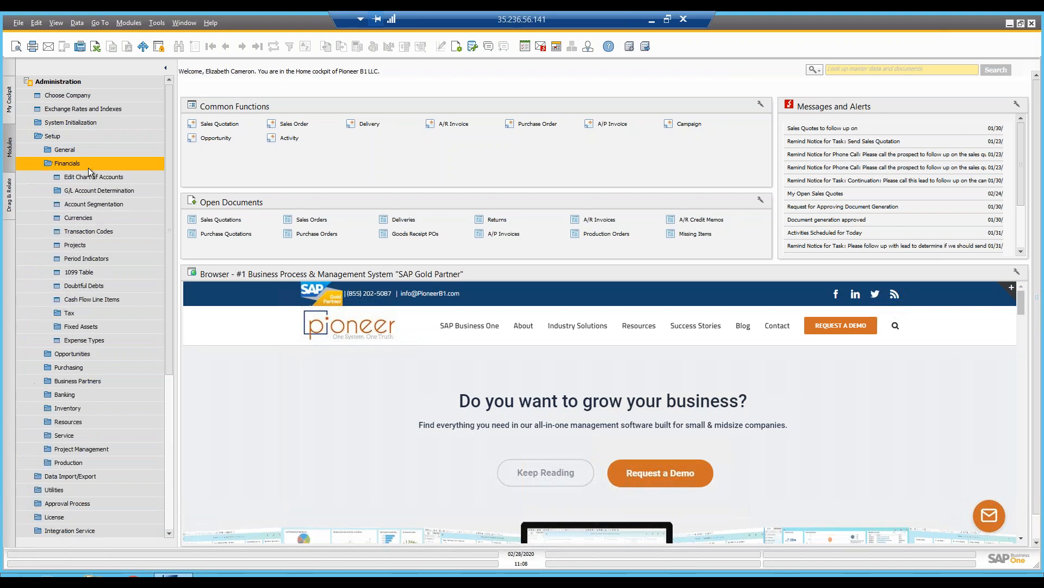
click(108, 327)
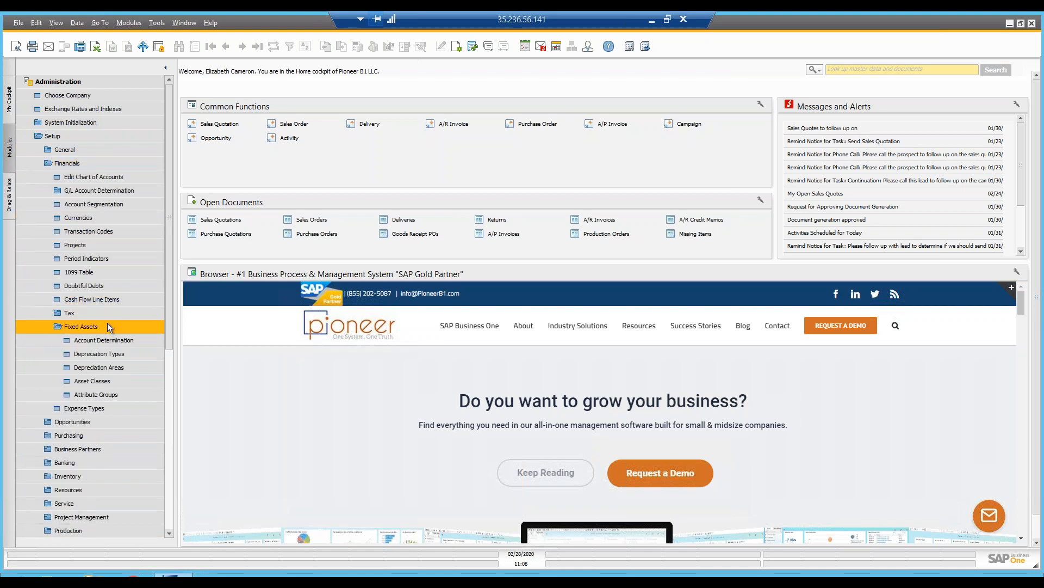
click(140, 341)
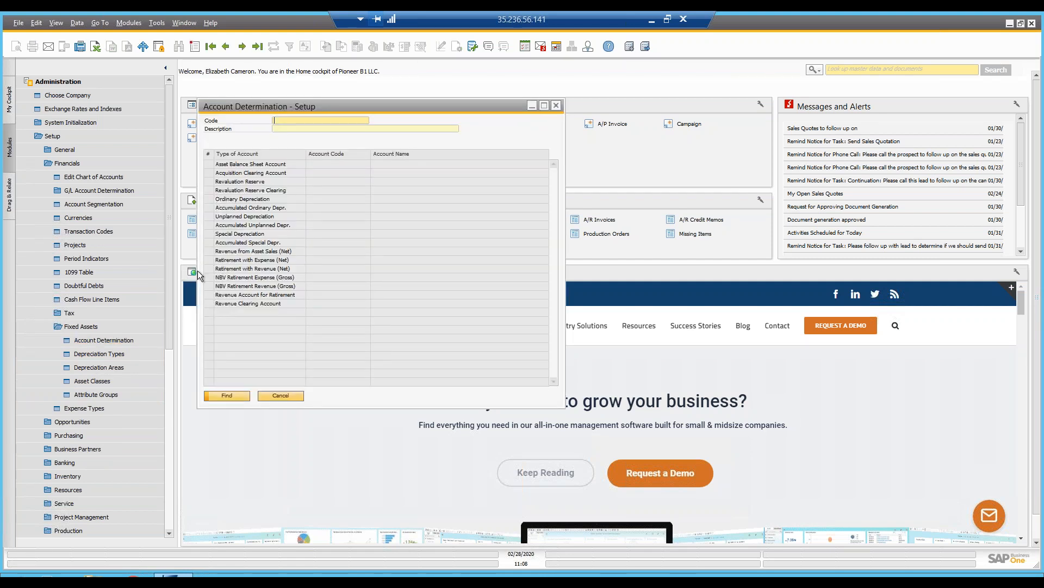
click(258, 46)
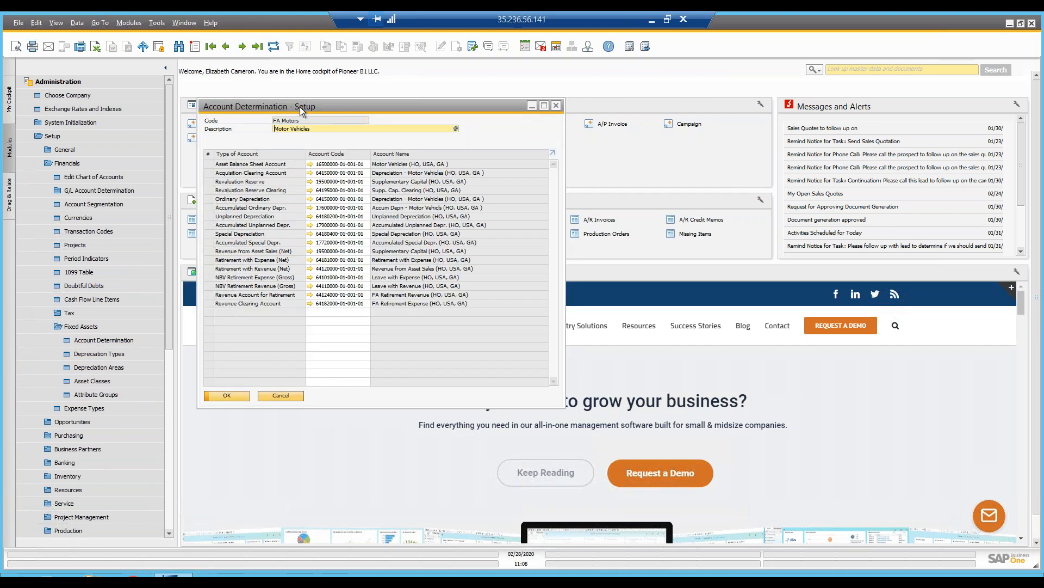
drag(302, 107, 292, 107)
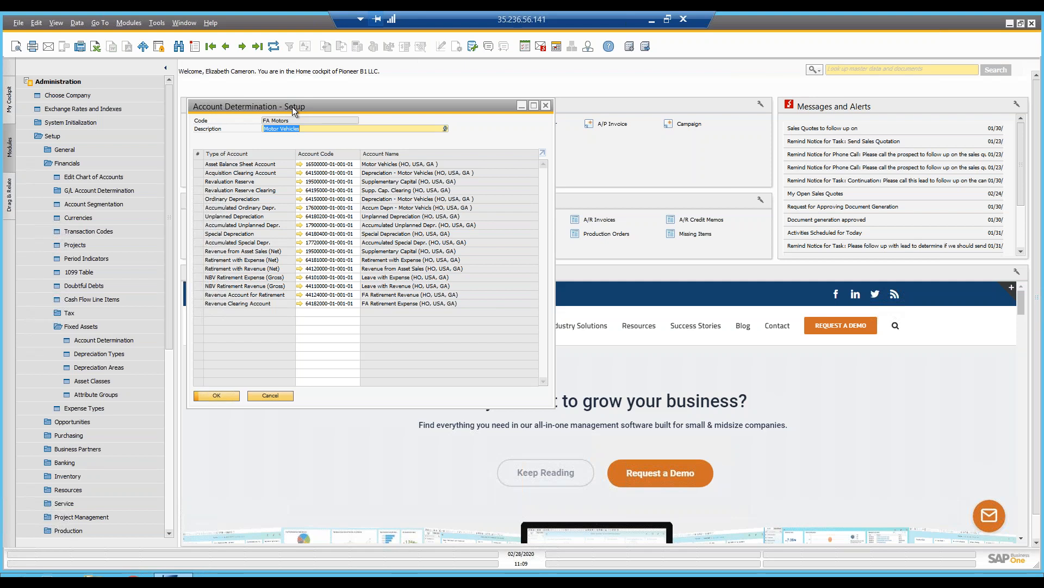
Try to duplicate the FA Motors account determination under the code FA Machines, and discard the draft
right_click(469, 132)
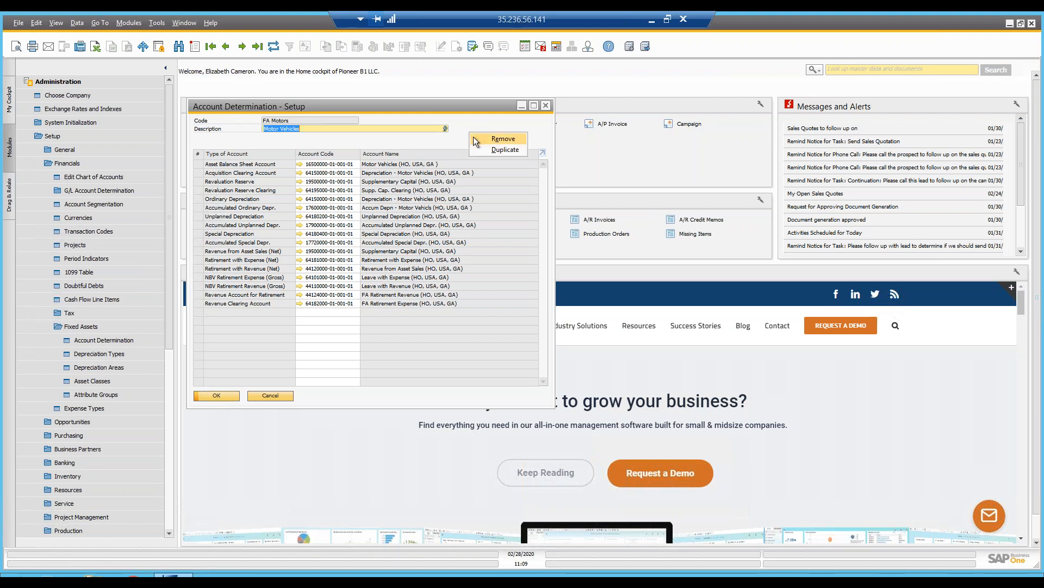
click(475, 147)
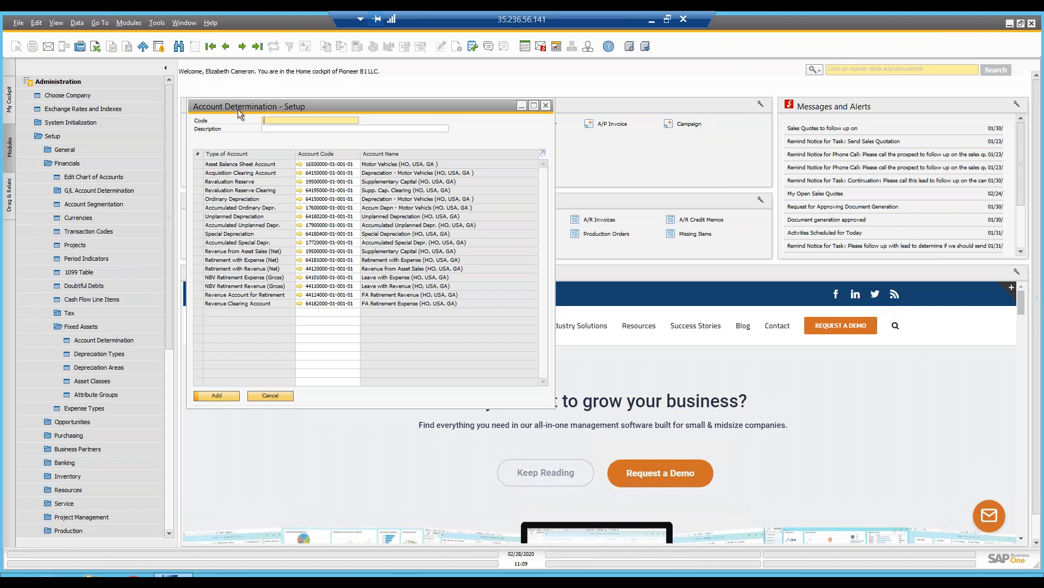
text(FA Machines)
key(Tab)
key(Tab)
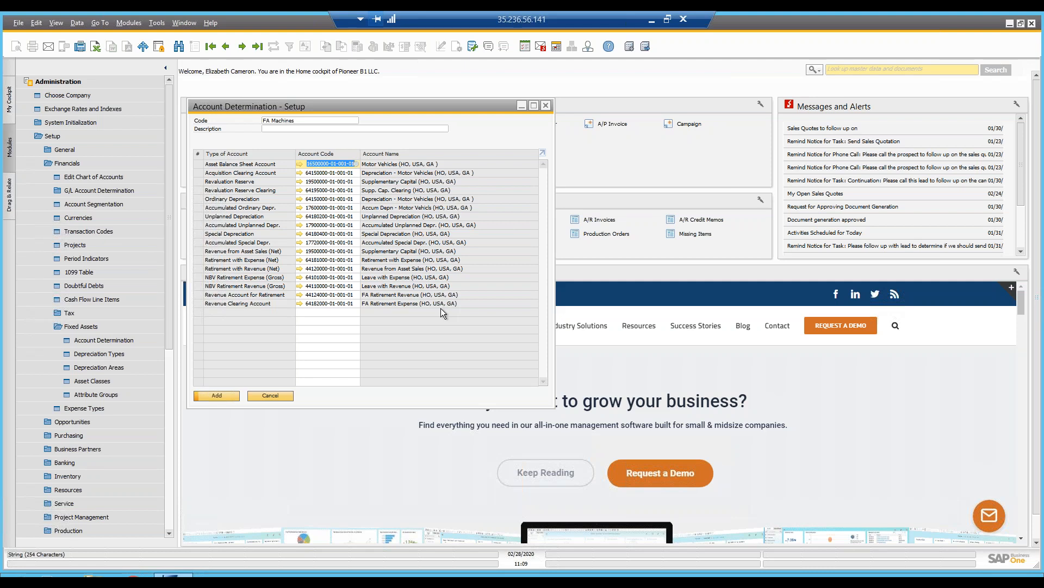
click(267, 396)
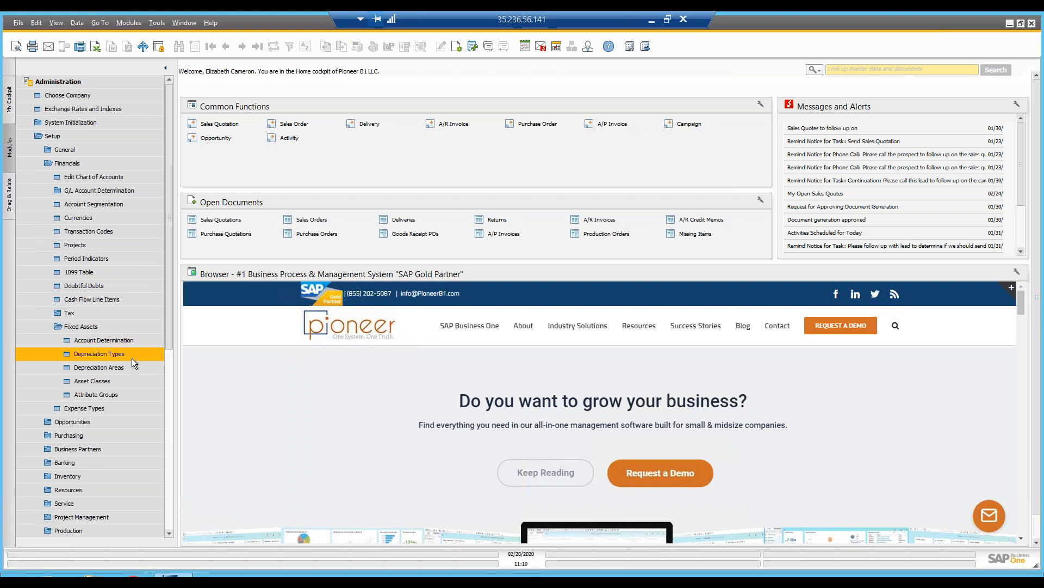
Open the fixed assets depreciation types setup and display the MV_SL record
click(132, 358)
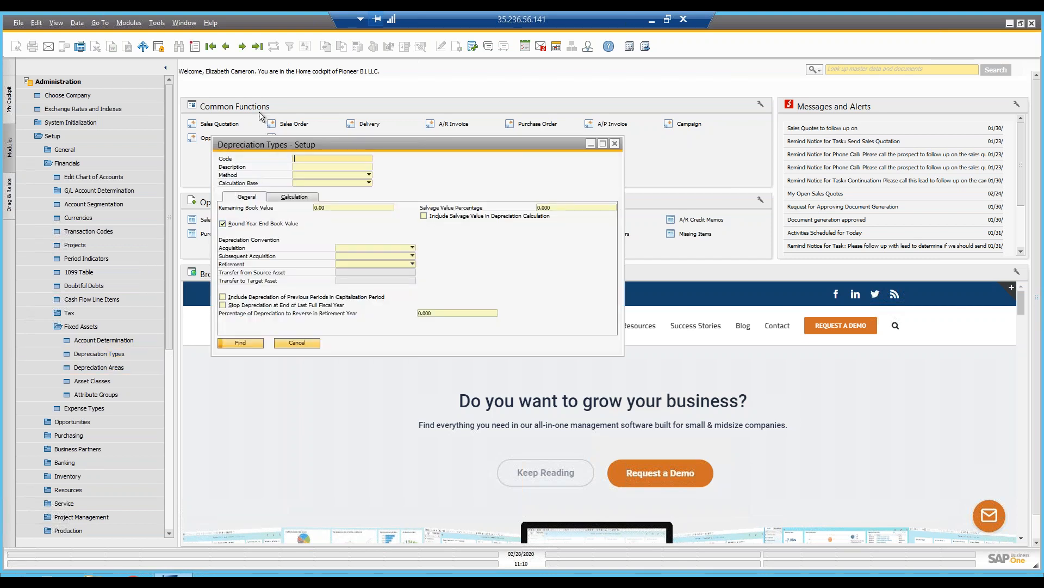
click(258, 48)
drag(295, 142, 266, 142)
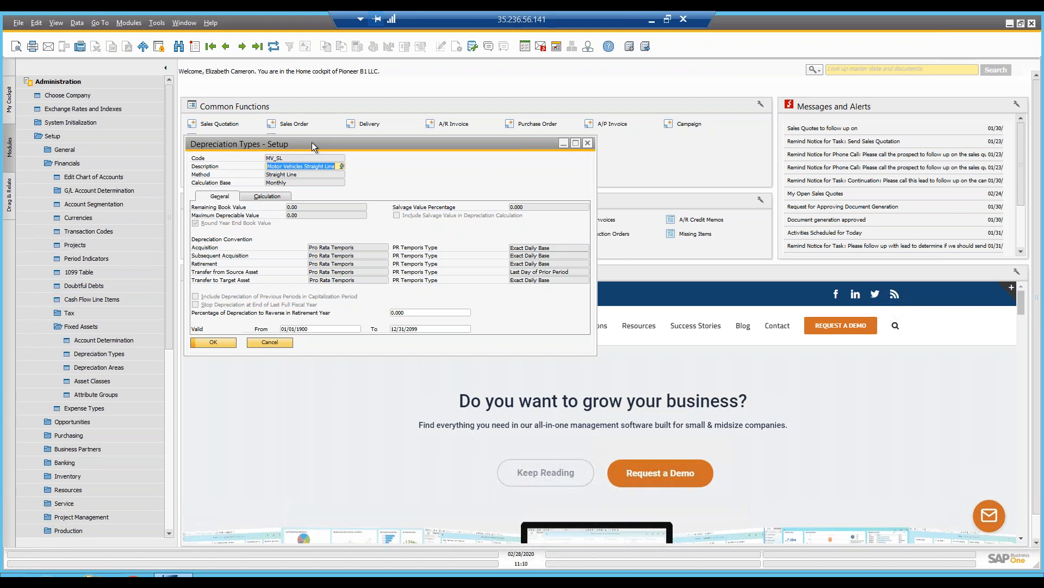
Start a blank depreciation type to examine the available methods and acquisition pro rata temporis types, and close it without adding
click(197, 48)
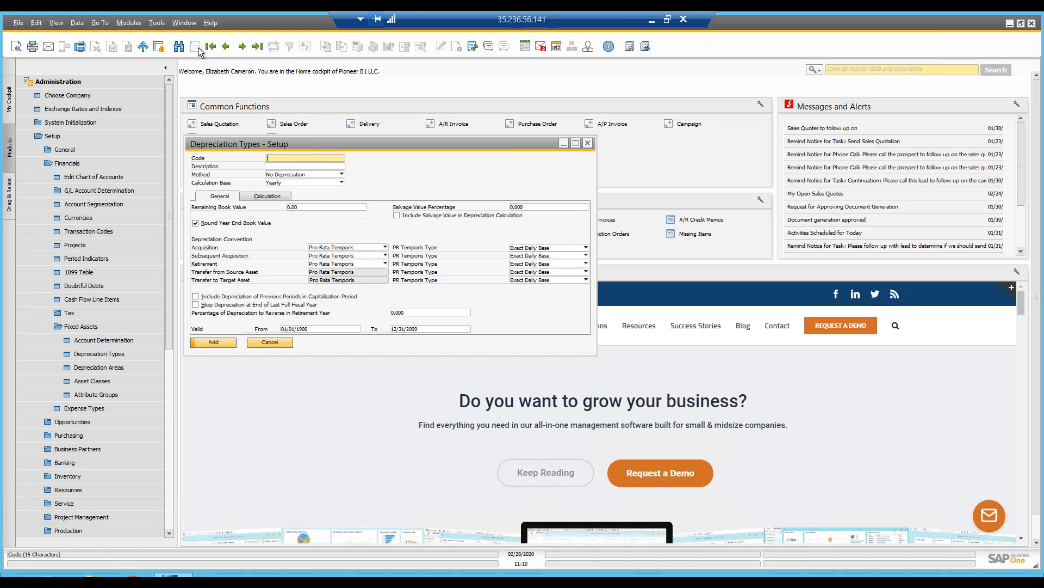
click(317, 175)
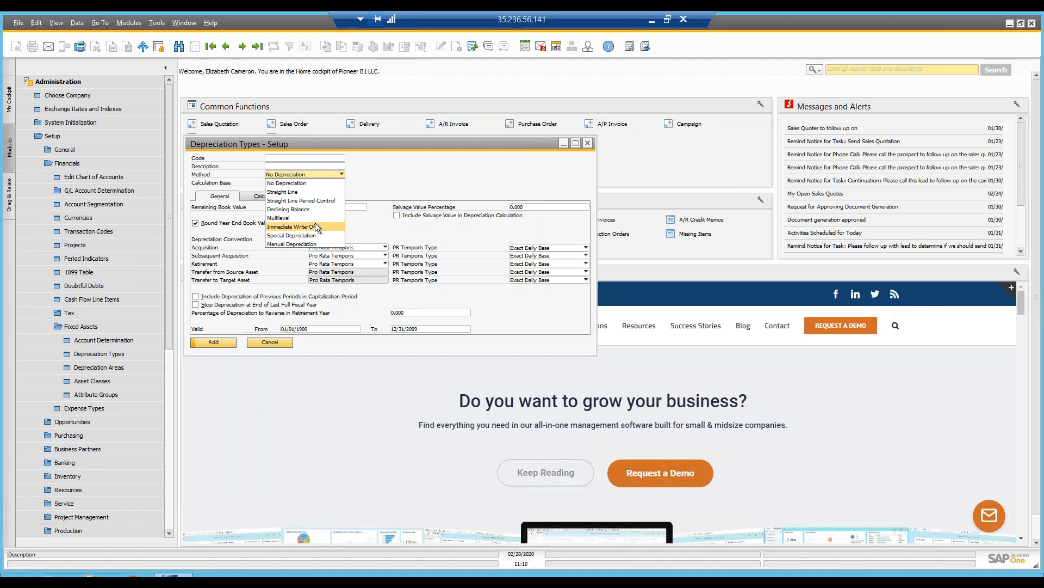
click(445, 161)
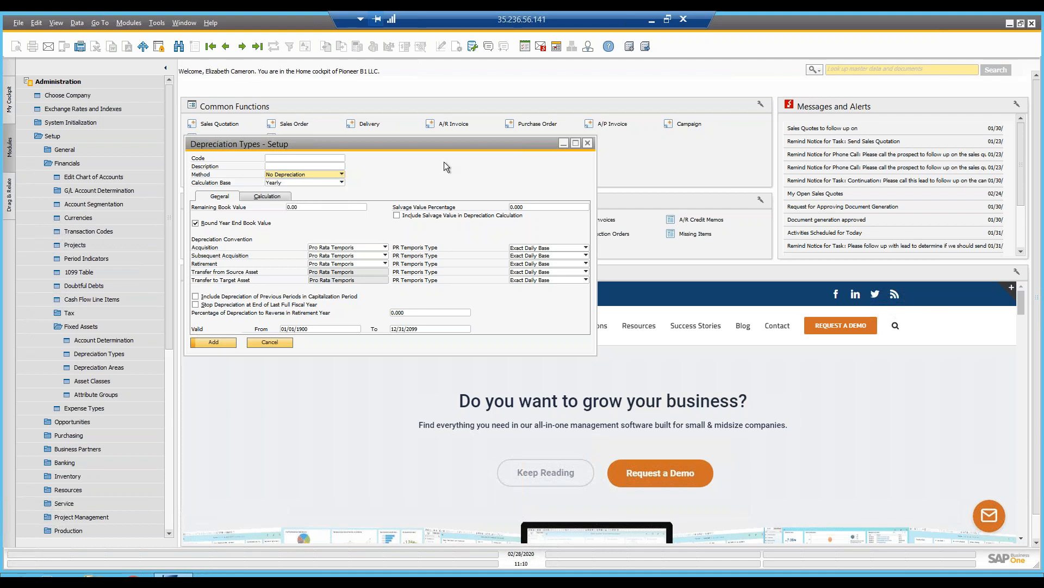
click(519, 248)
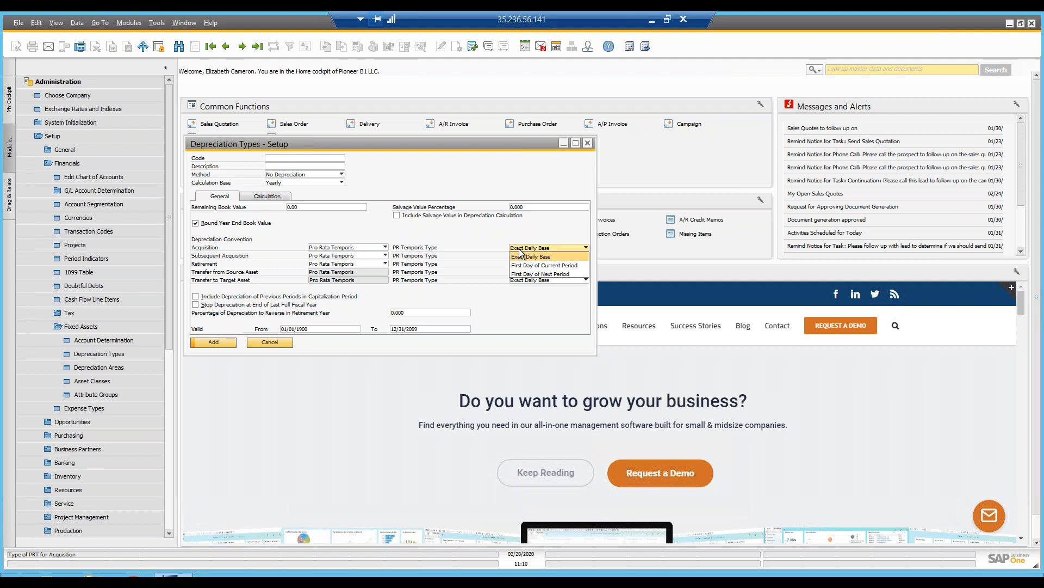
click(427, 187)
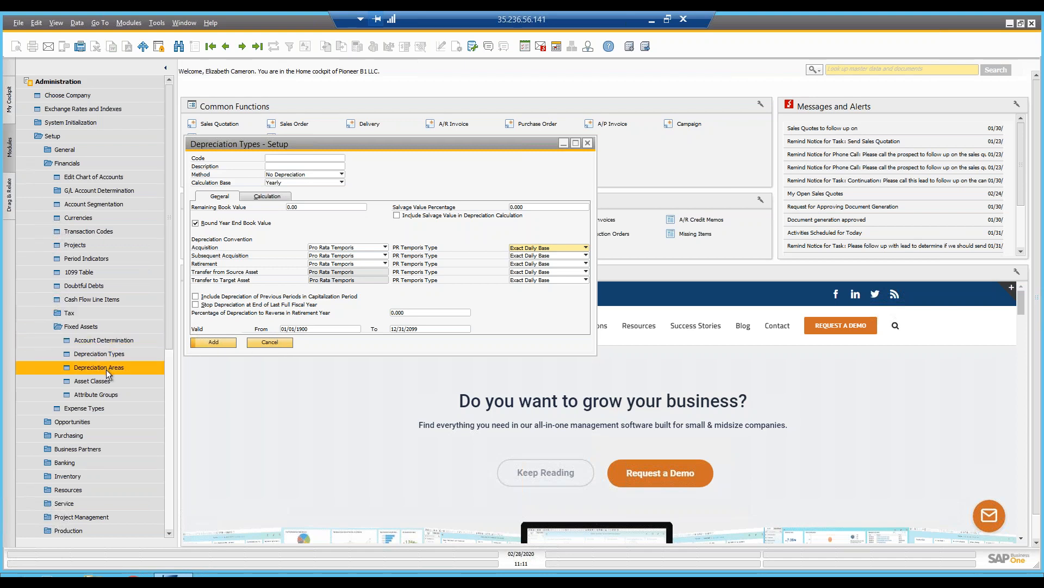
click(279, 345)
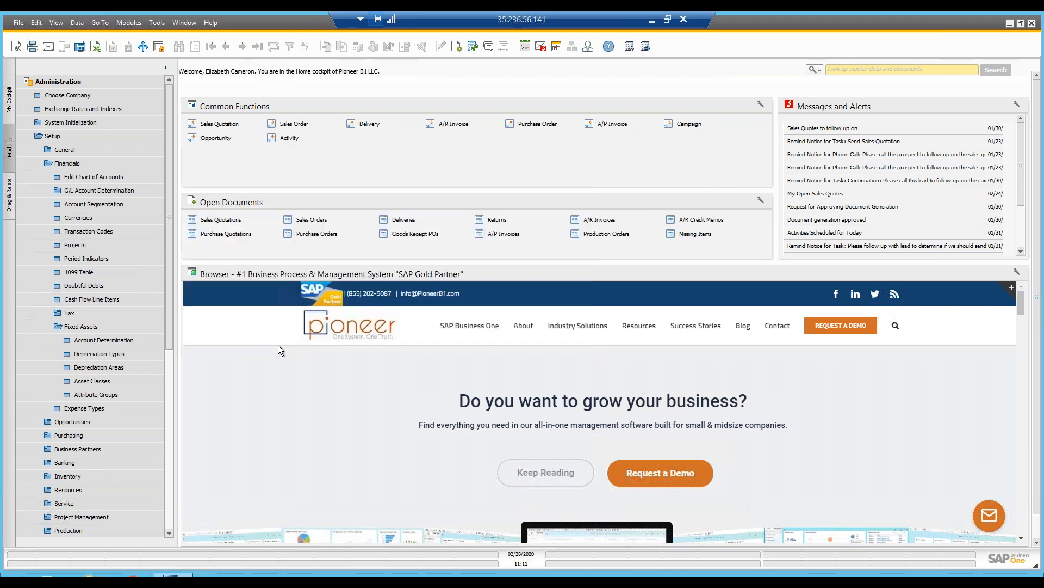
Open the fixed assets depreciation areas setup and display the first record, GAAP
click(129, 367)
drag(334, 184, 243, 168)
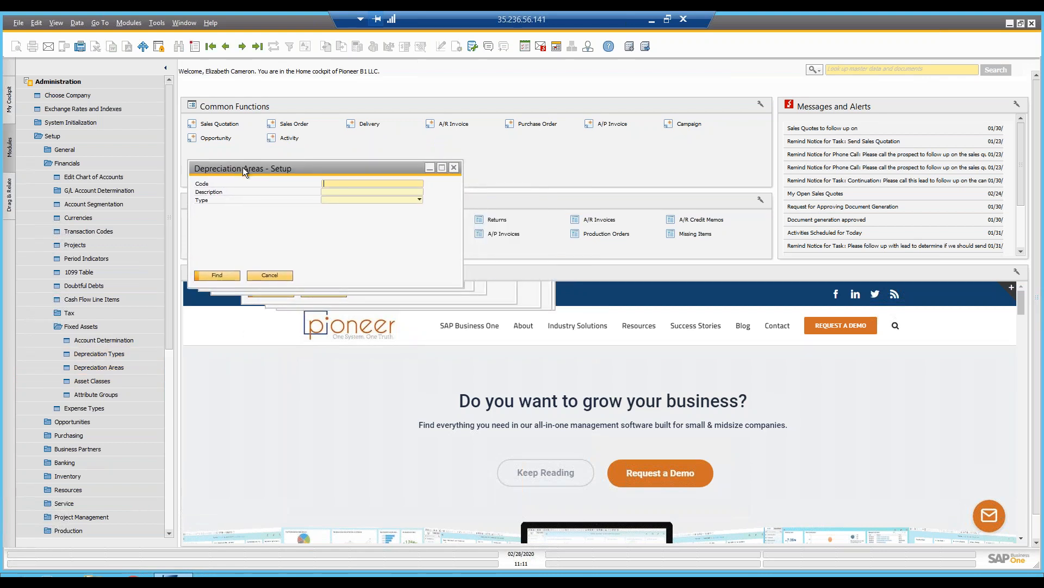
click(216, 44)
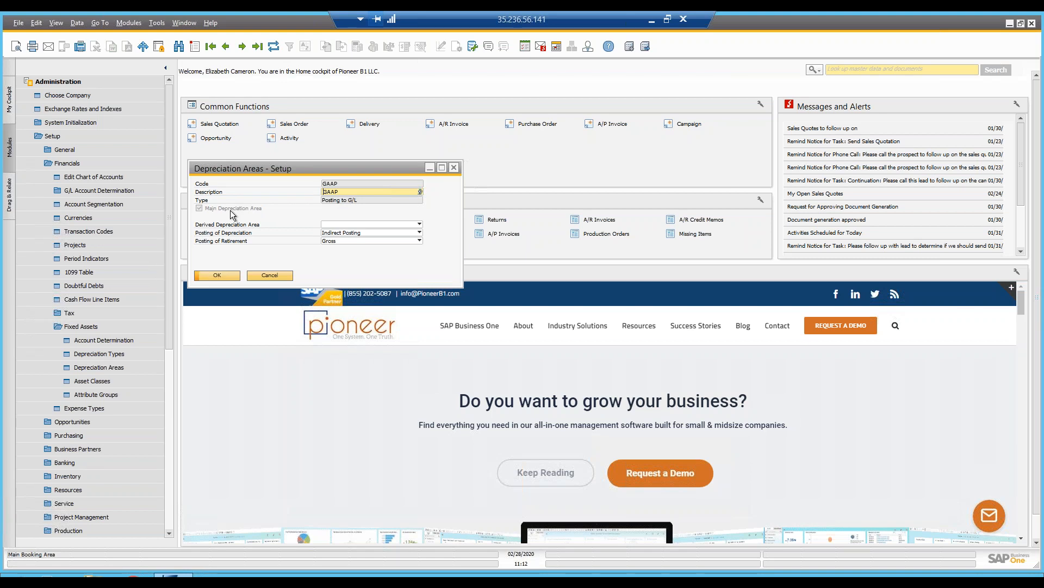
Examine the GAAP area's depreciation and retirement posting options, view the Internal depreciation area, and close the setup
click(356, 233)
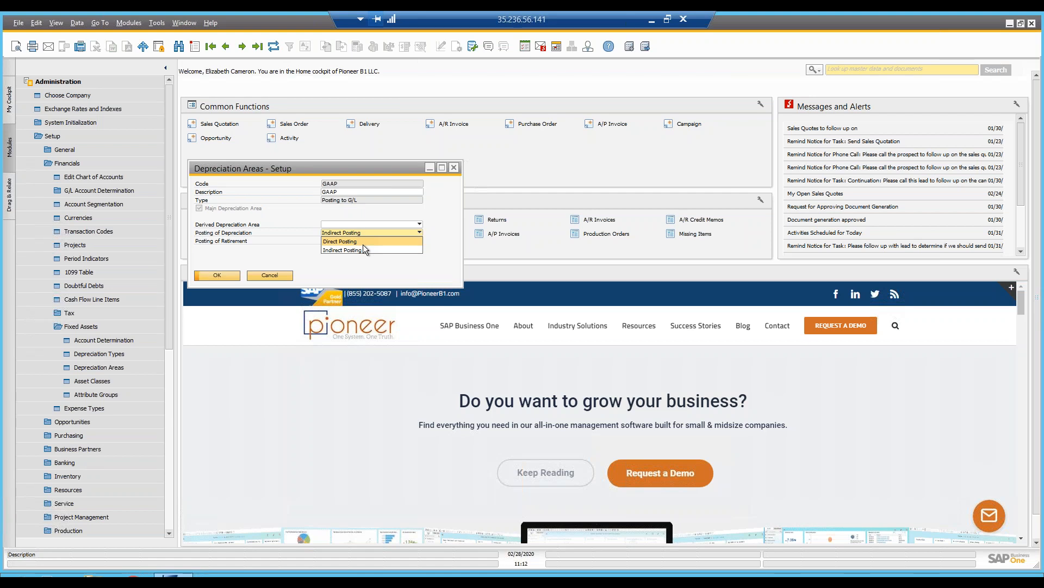
click(370, 273)
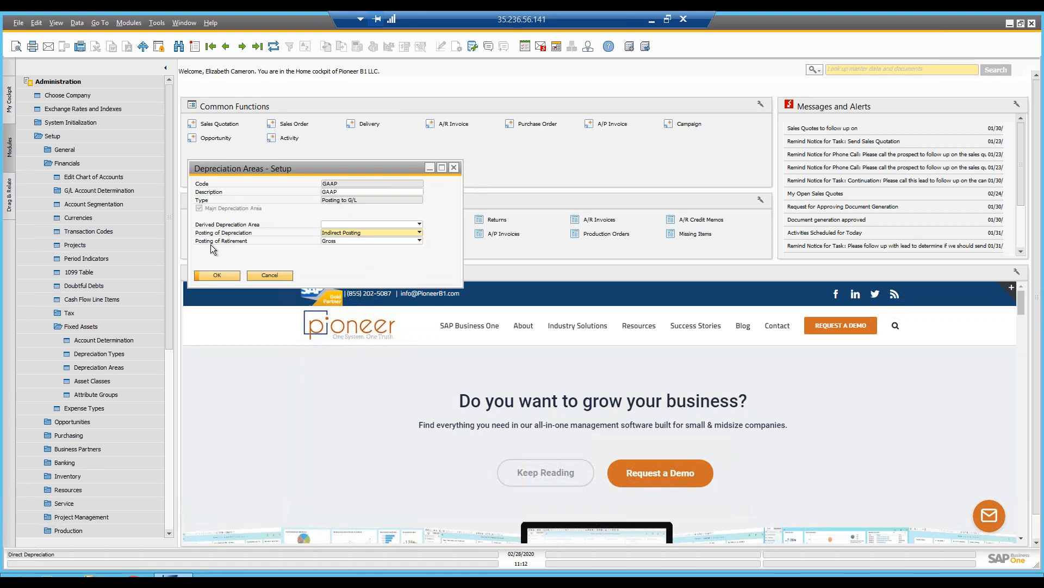
click(348, 242)
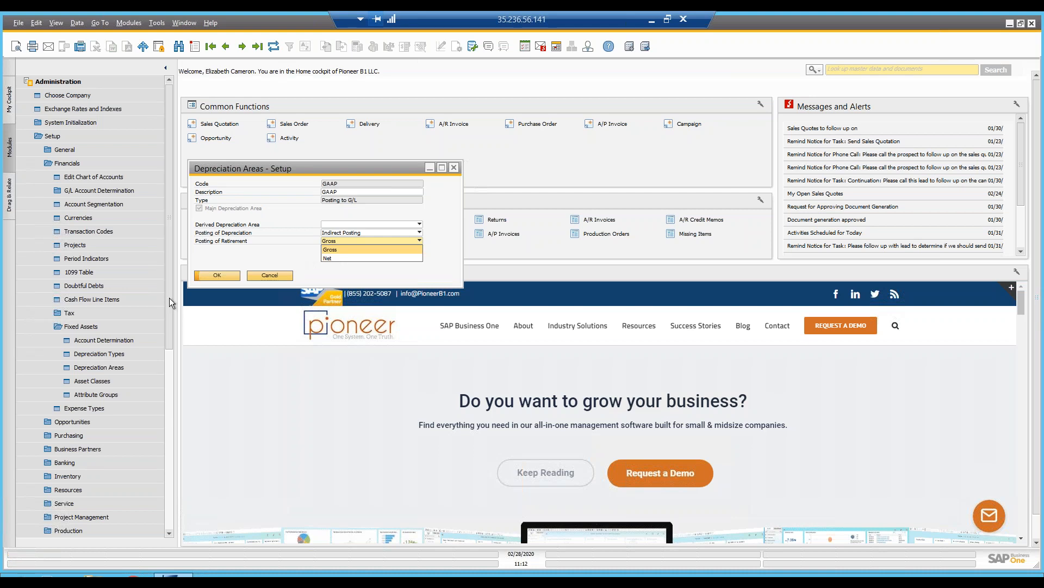
click(285, 246)
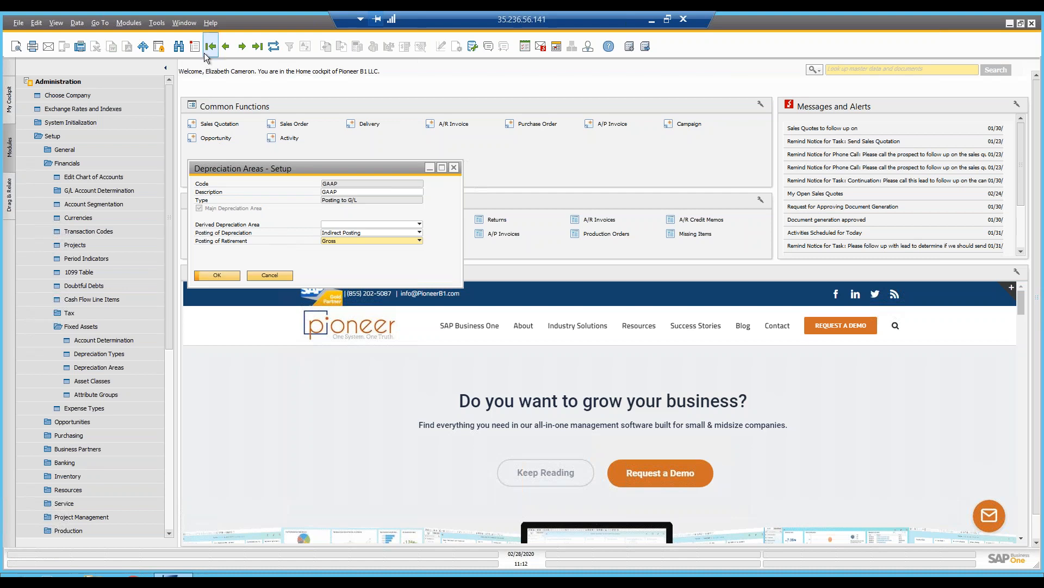
click(241, 48)
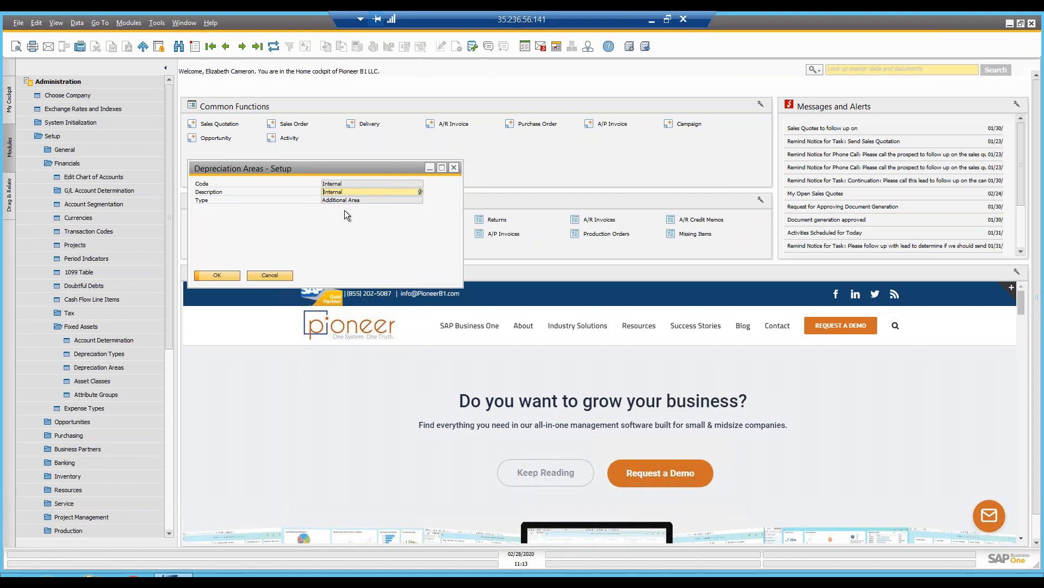
click(269, 276)
Open the fixed assets asset classes setup and display the asset class with code MV
click(120, 383)
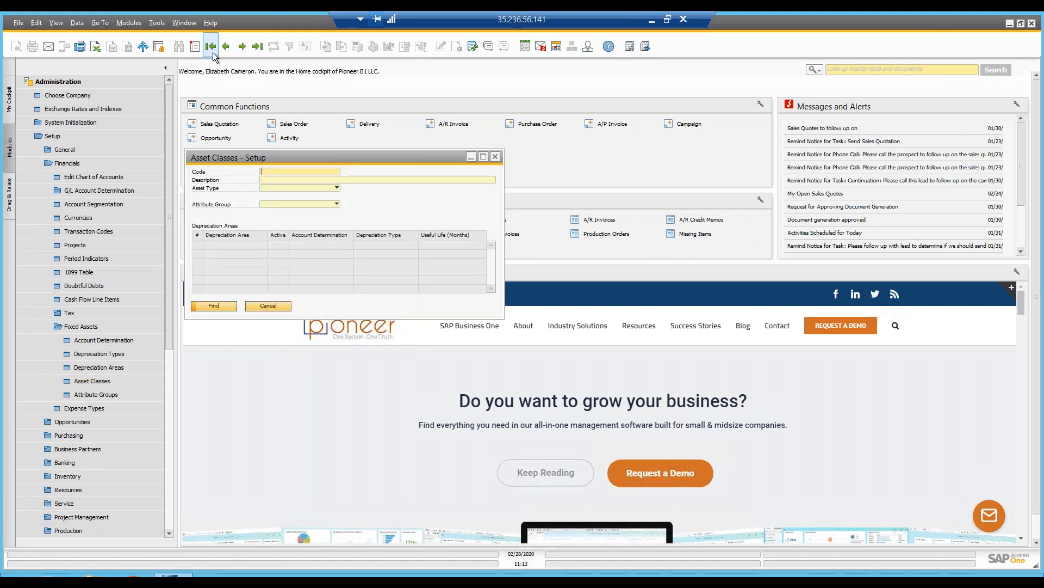
text(MV)
key(Return)
drag(268, 157, 258, 156)
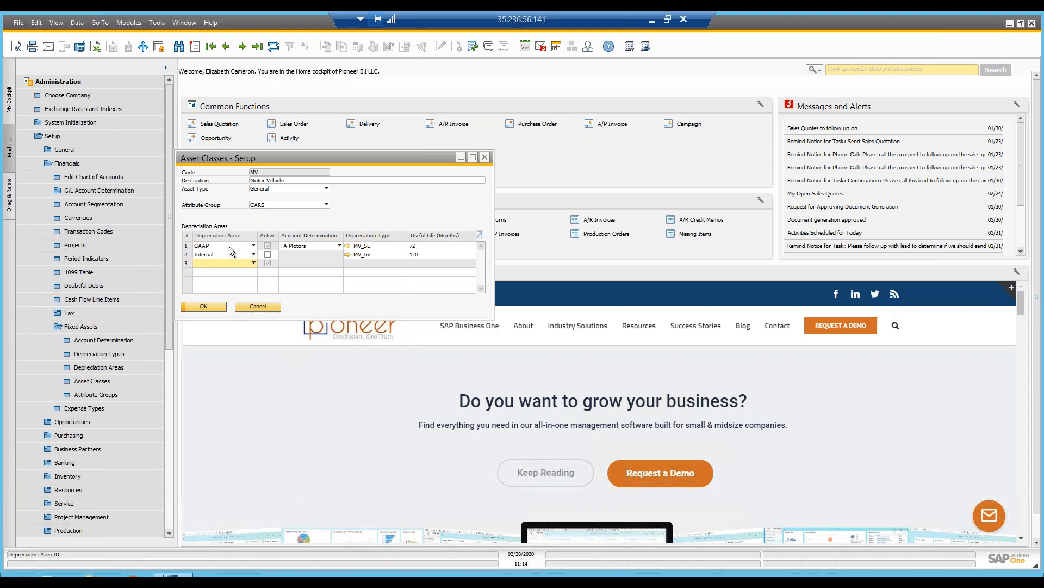
Examine the Motor Vehicles class's GAAP and Internal depreciation areas, including the available account determinations and depreciation type, and close the setup
click(187, 246)
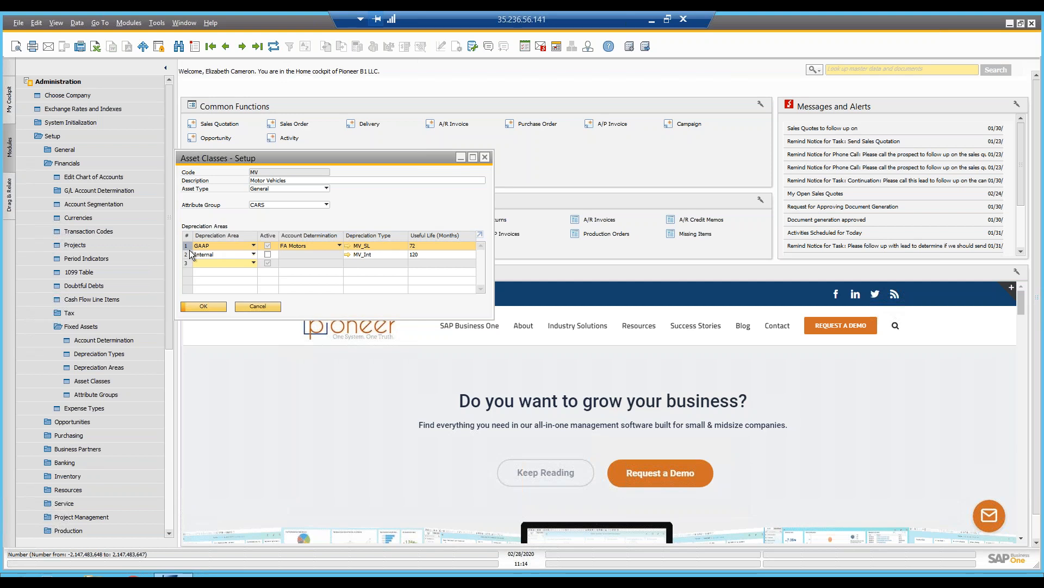
click(186, 258)
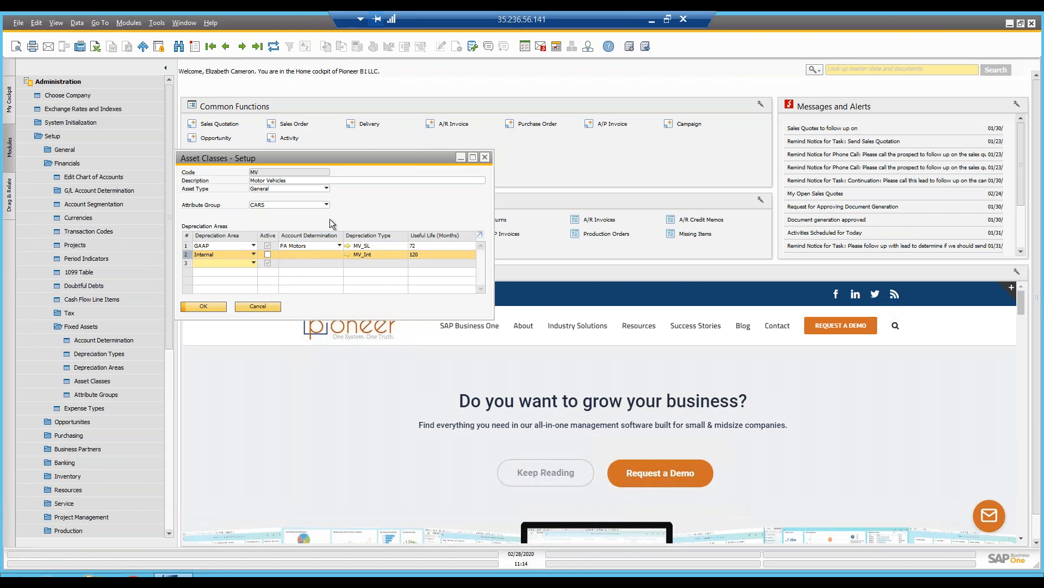
click(185, 246)
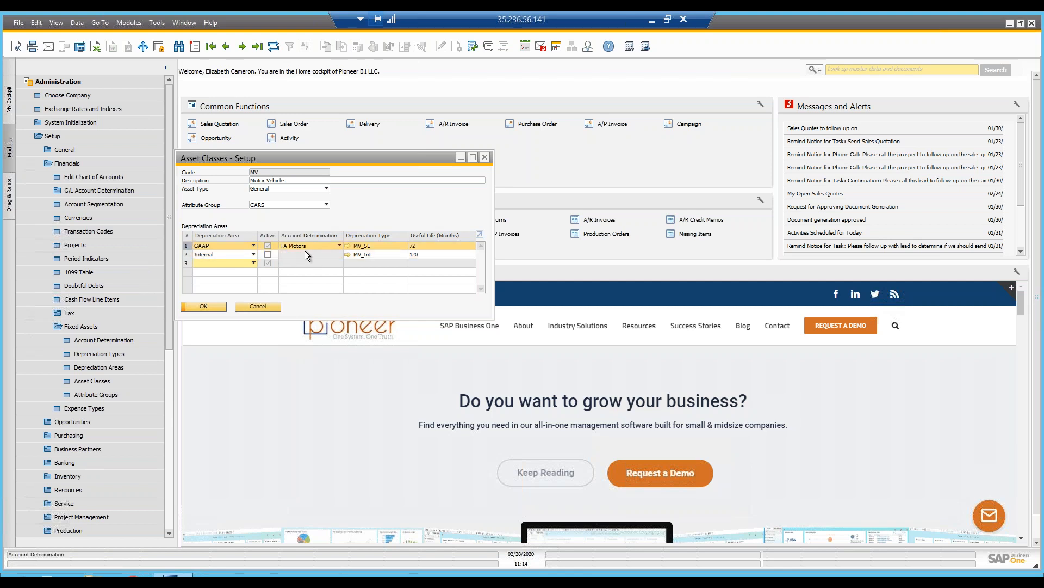
click(309, 247)
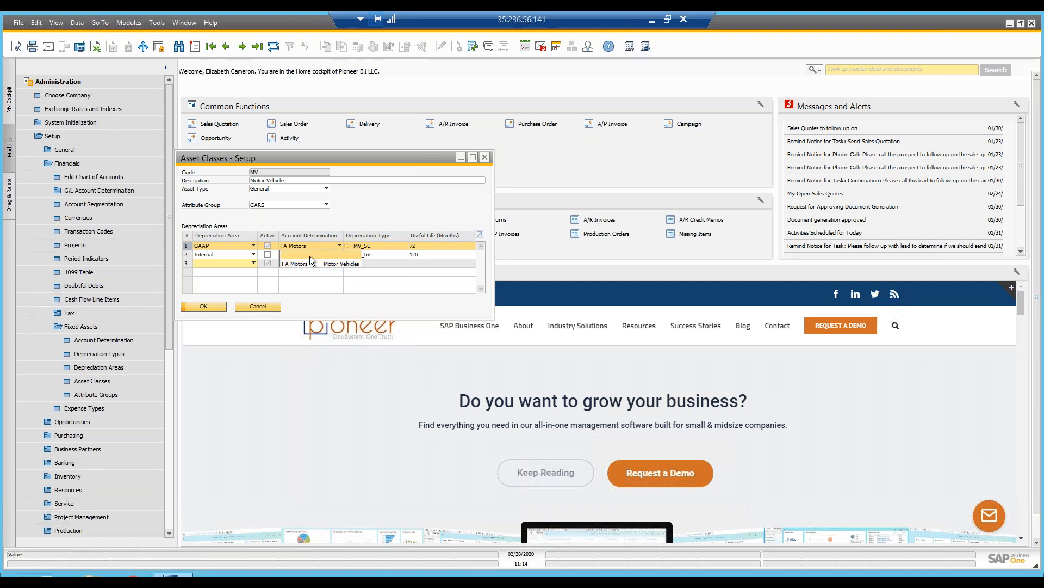
click(308, 263)
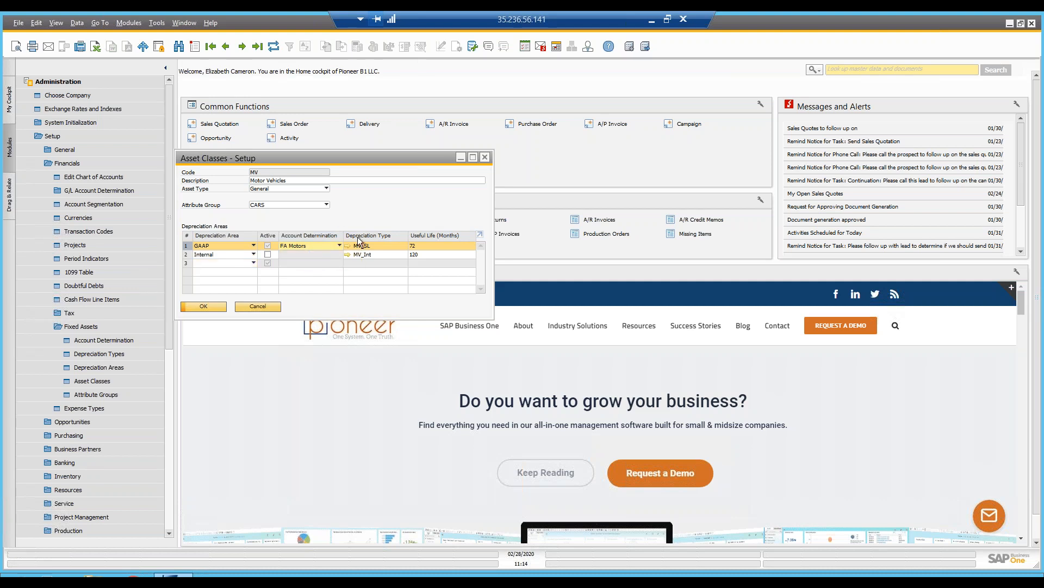
click(378, 247)
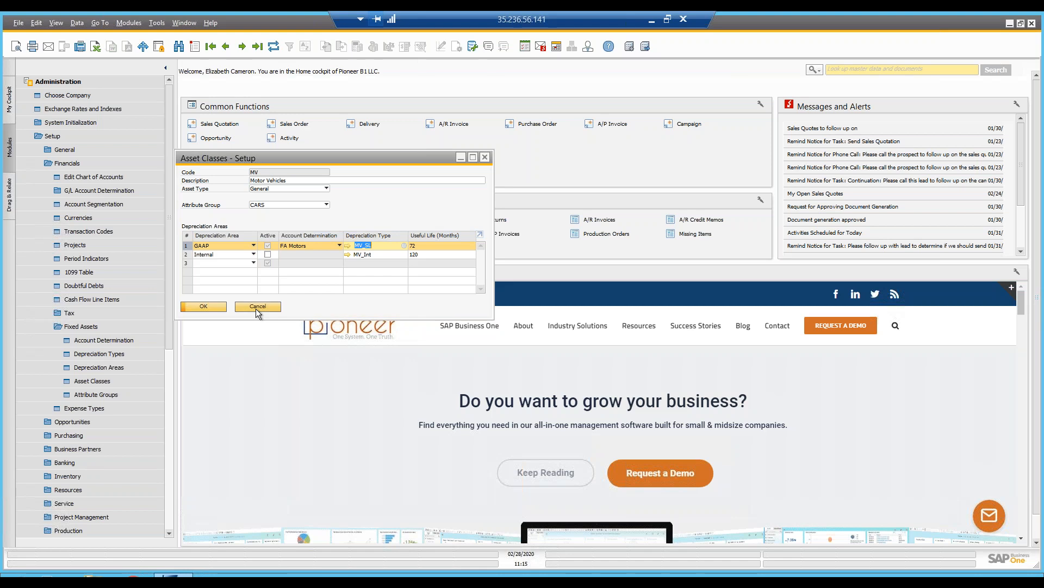
click(256, 306)
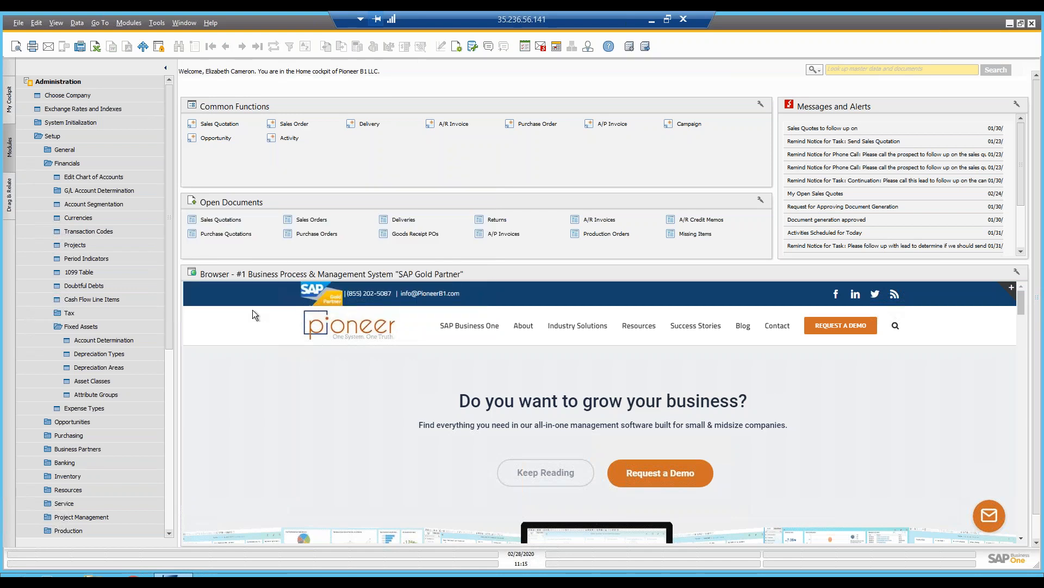
Open the fixed assets attribute groups setup and display the last record, CARS, to examine its attributes
click(95, 397)
drag(363, 73, 291, 74)
click(259, 46)
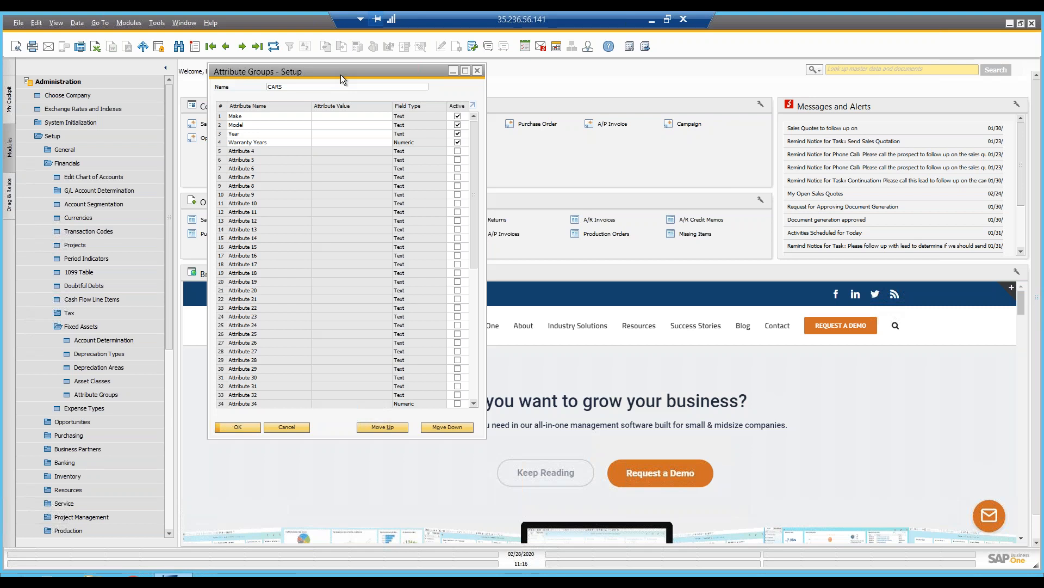
drag(475, 247, 470, 185)
Minimize the remote session to show the configuration slide and advance the presentation
drag(336, 20, 320, 17)
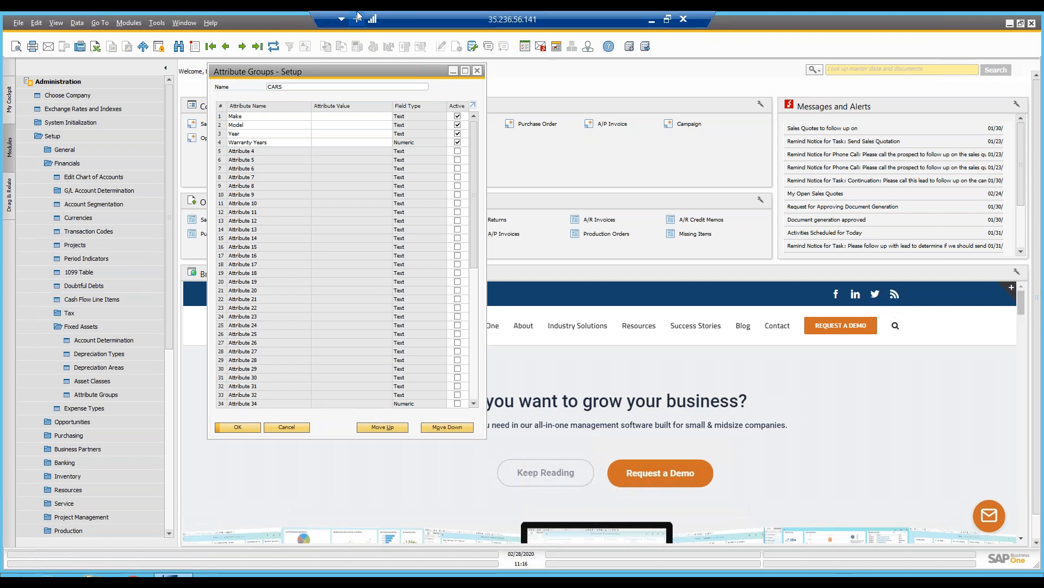
click(652, 21)
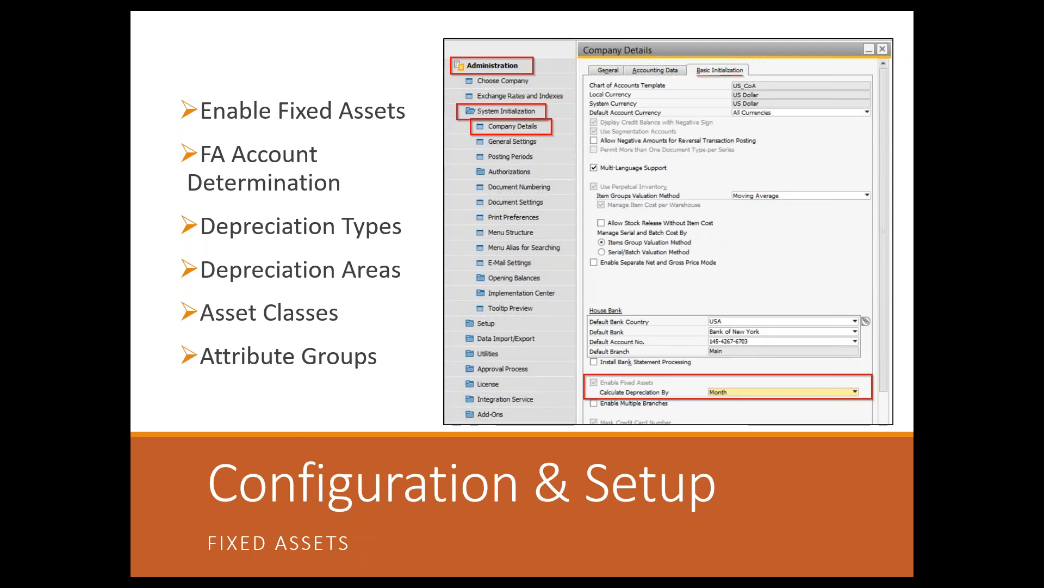
key(Right)
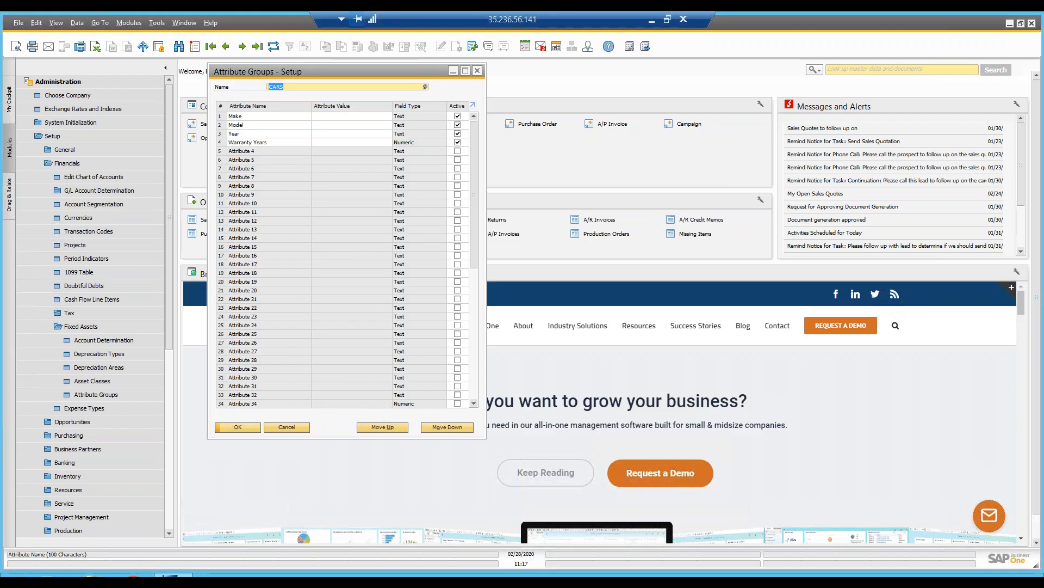
Close the attribute groups setup and open the fixed assets Asset Master Data under Financials
click(286, 427)
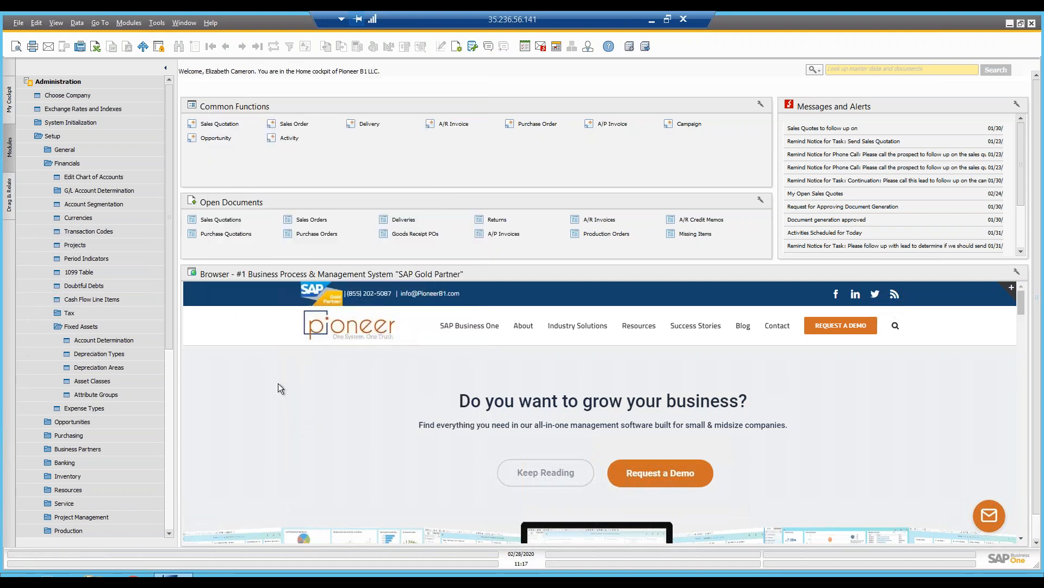
click(86, 83)
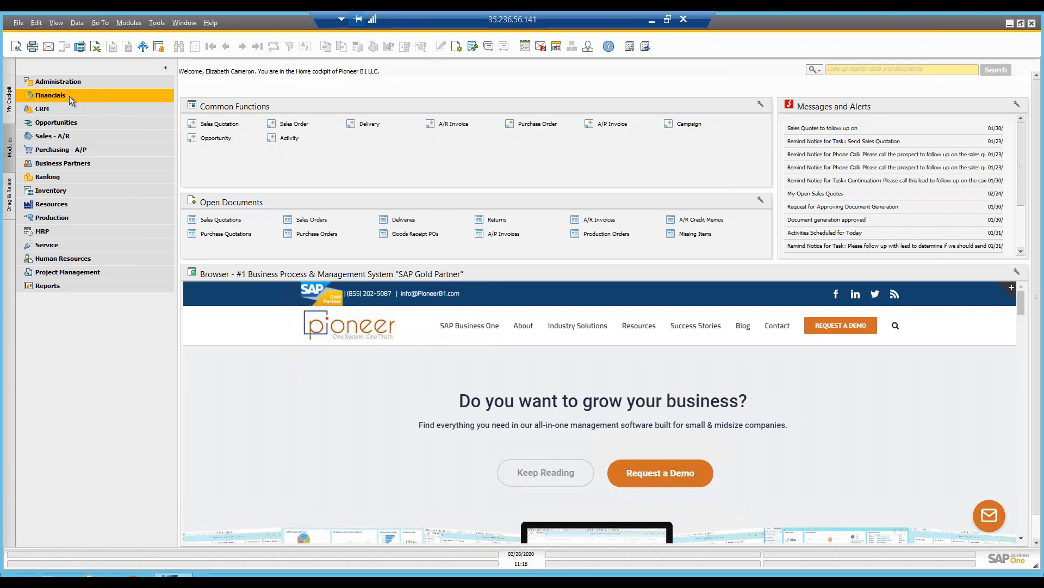
click(69, 96)
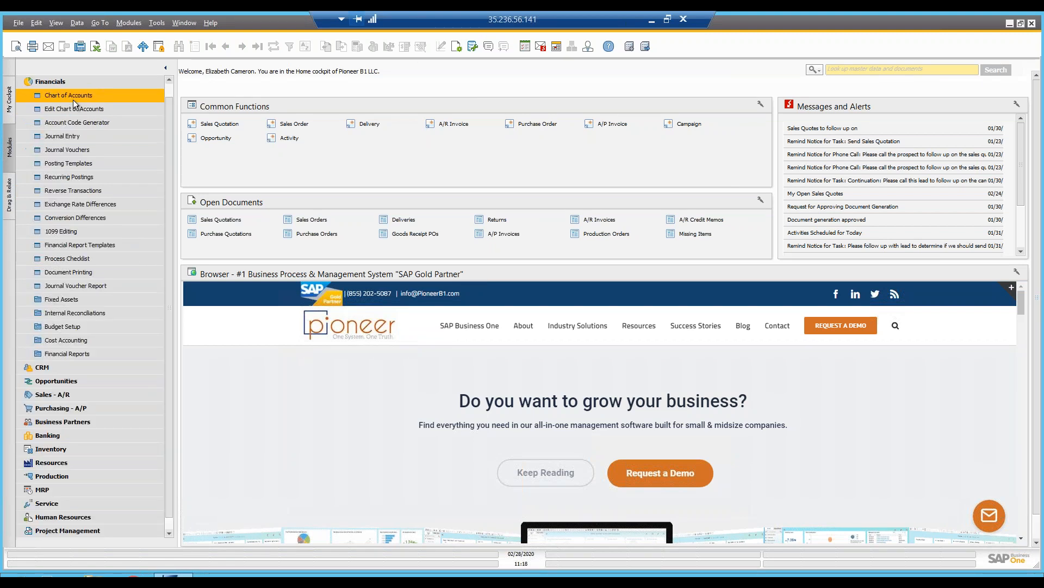
click(71, 300)
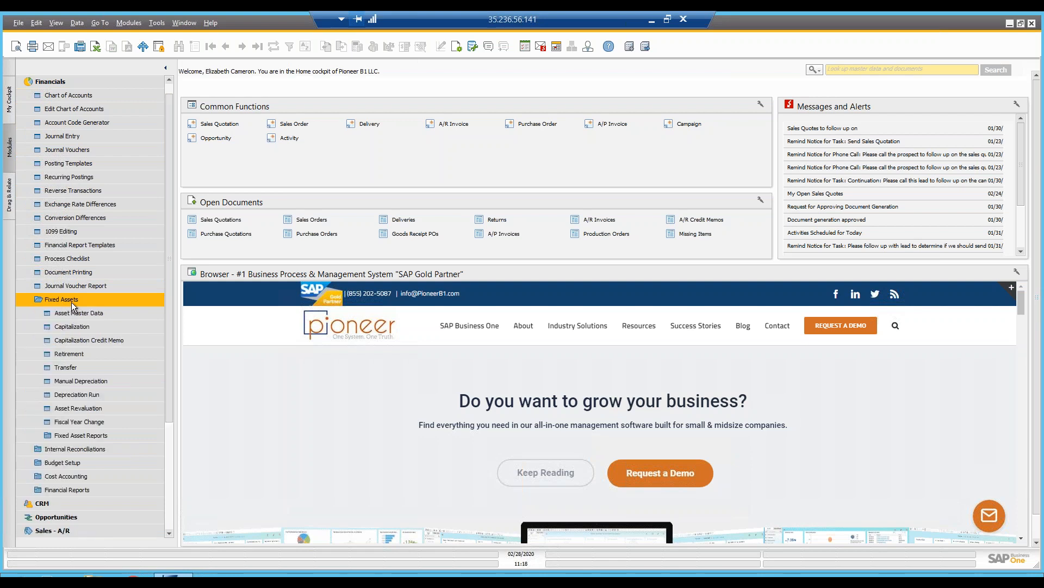
click(104, 315)
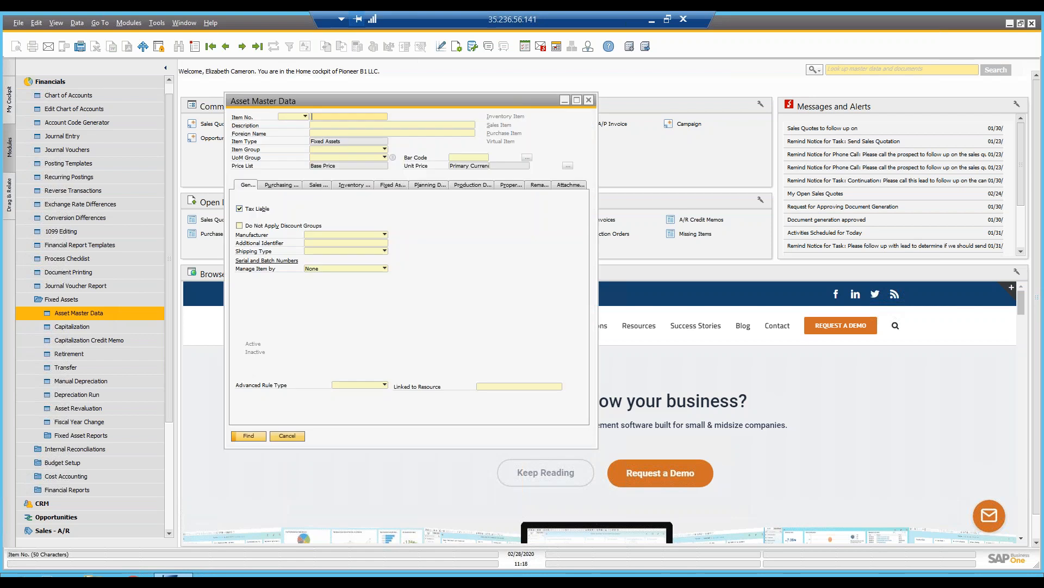
Start a new asset master record with item number TRUCK1 and description TRUCK1
click(195, 48)
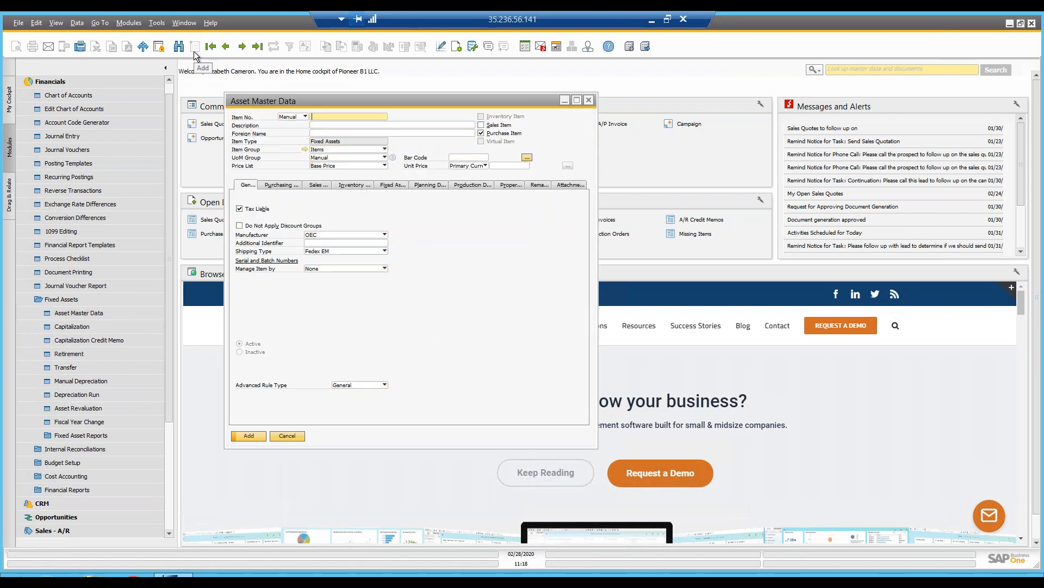
text(TRUCK1)
key(Tab)
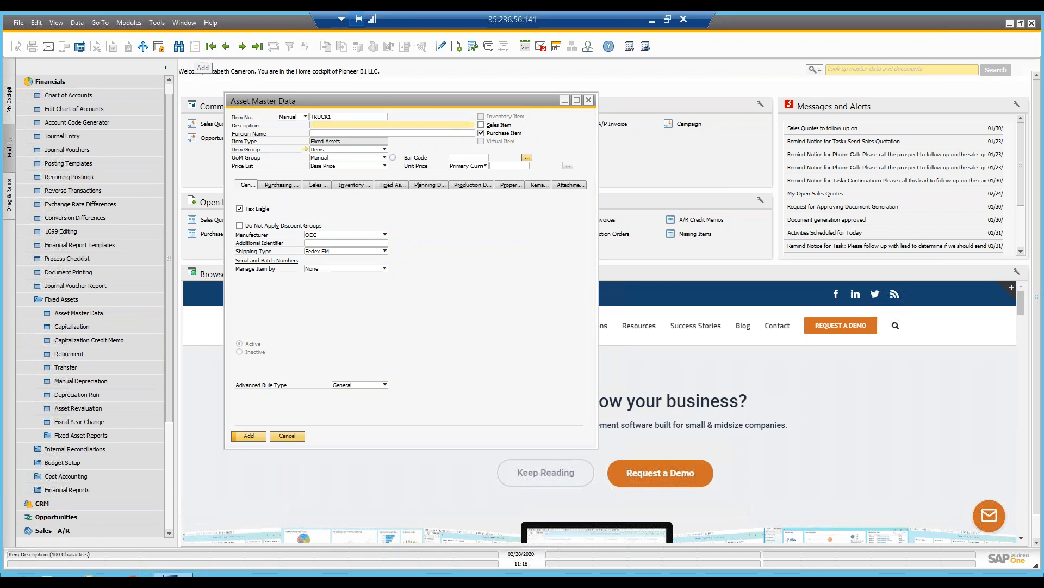
text(TRUCK1)
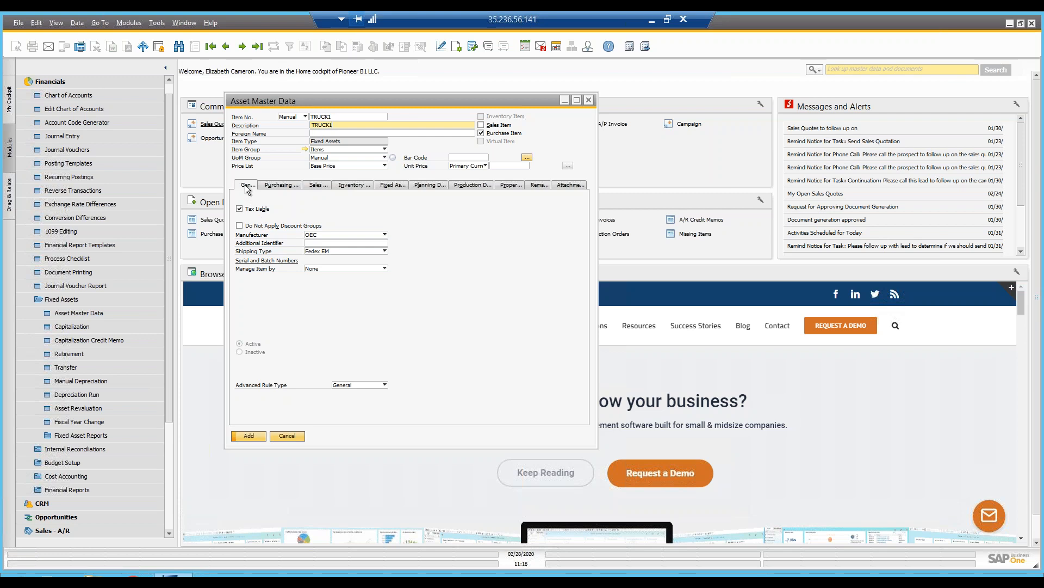
View the new asset's purchasing, sales and fixed assets data
click(272, 186)
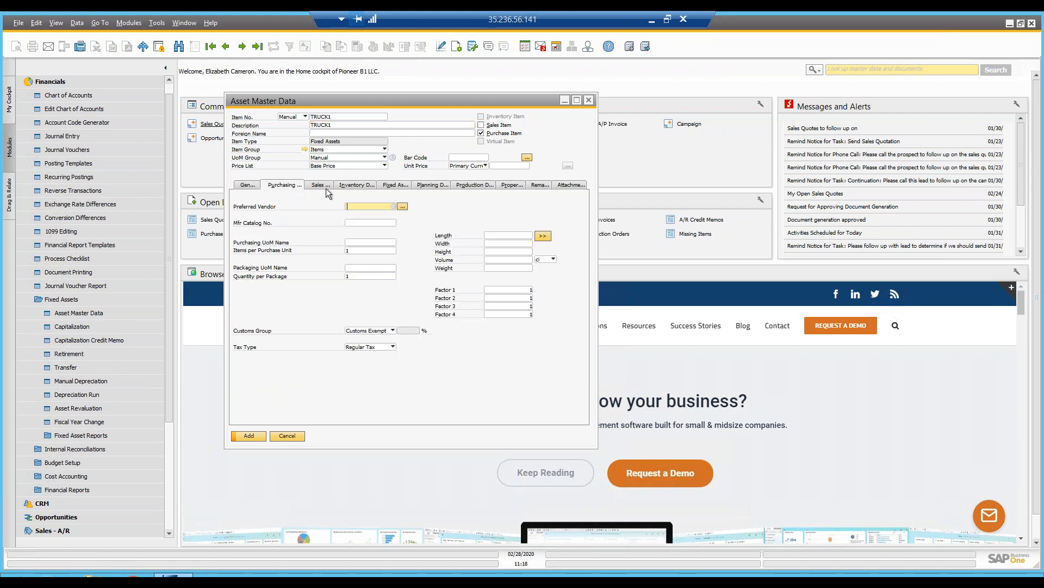
click(325, 188)
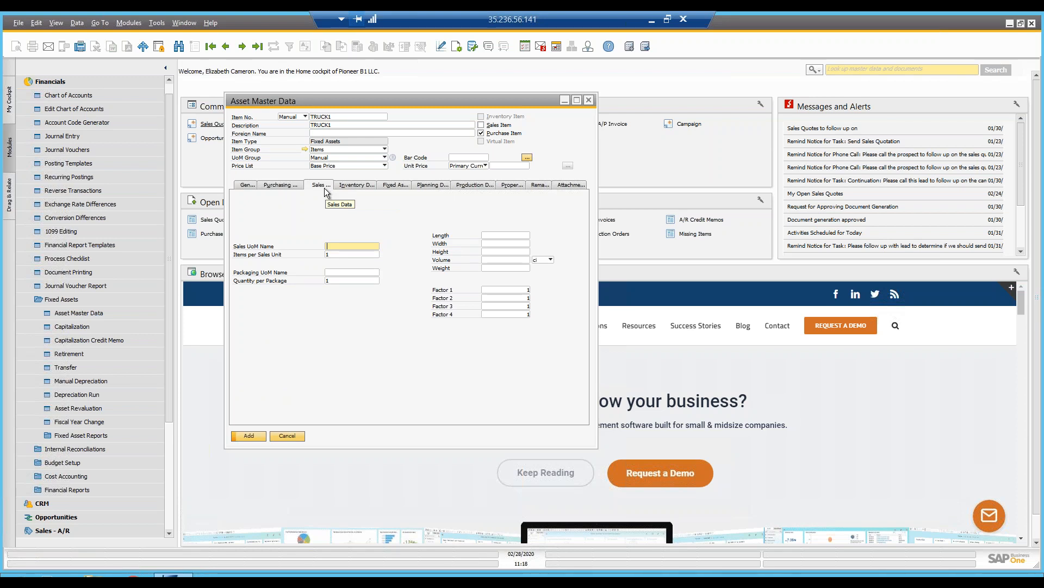
click(385, 186)
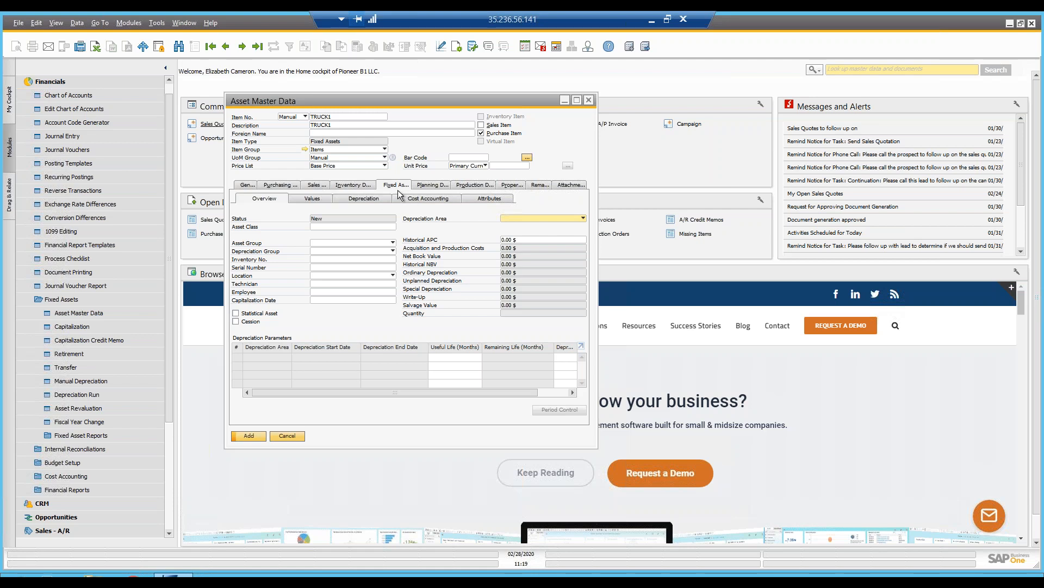
Assign the MV (Motor Vehicles) asset class to TRUCK1, choosing it from the asset class list
click(335, 229)
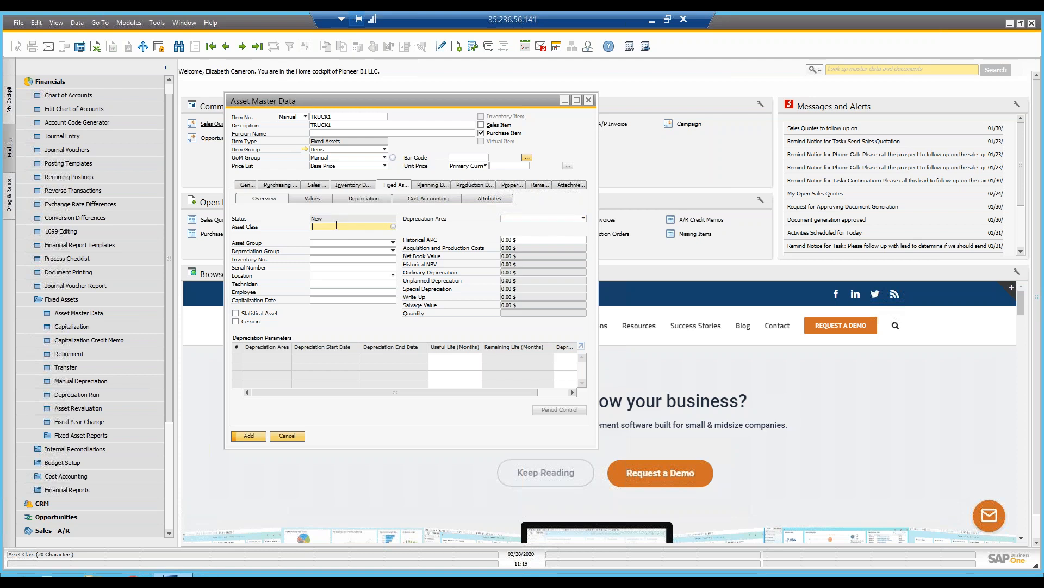
click(394, 228)
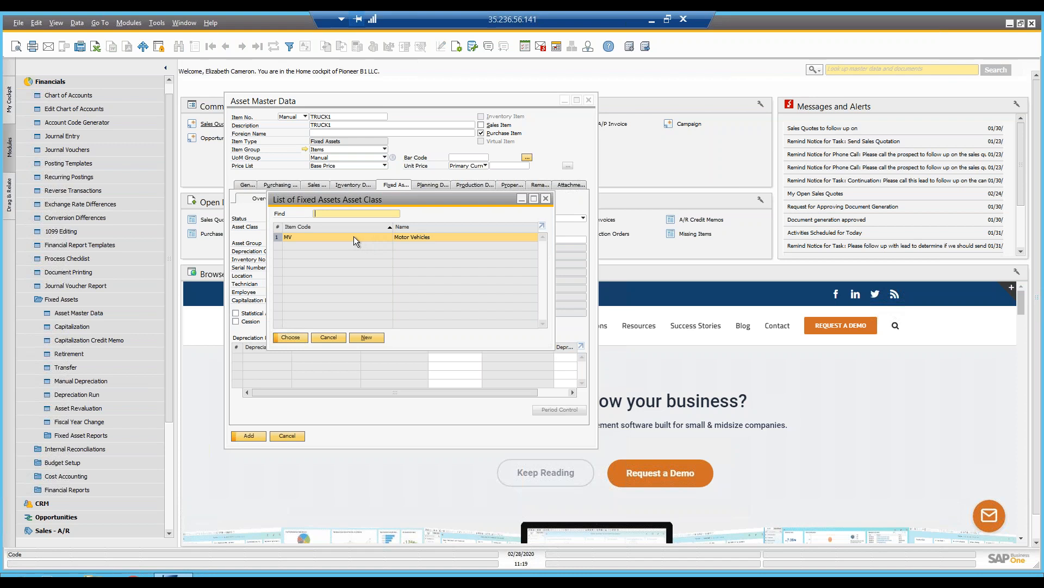
click(290, 337)
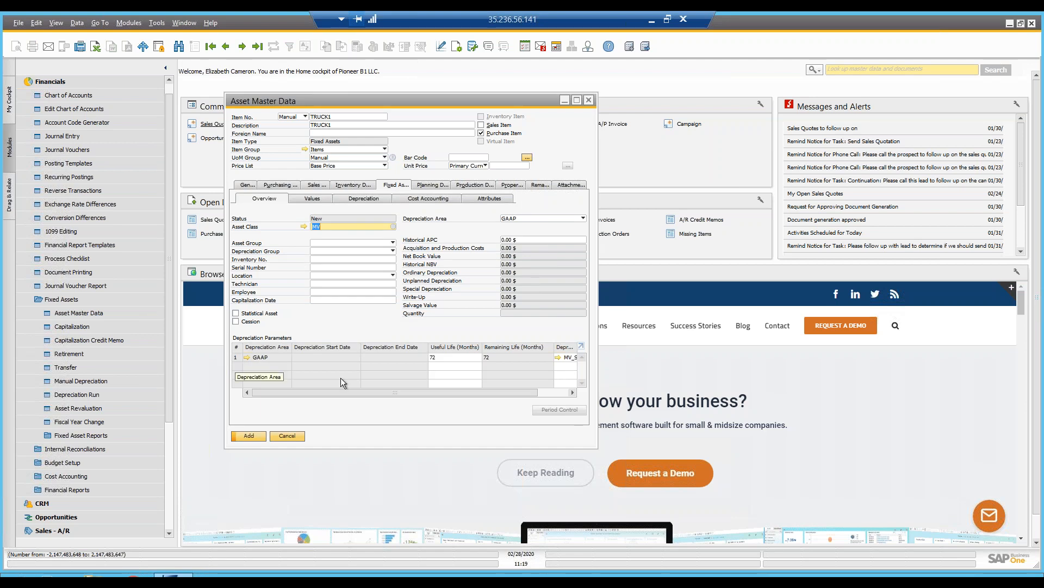
Set the useful life of TRUCK1 in the GAAP depreciation parameters to 84 months
drag(397, 393, 434, 400)
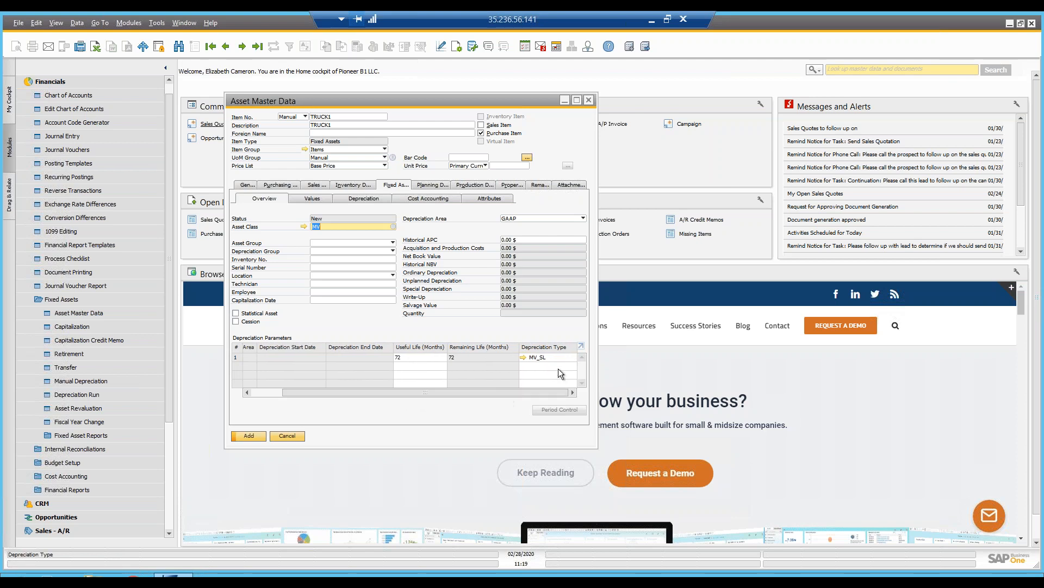
click(422, 357)
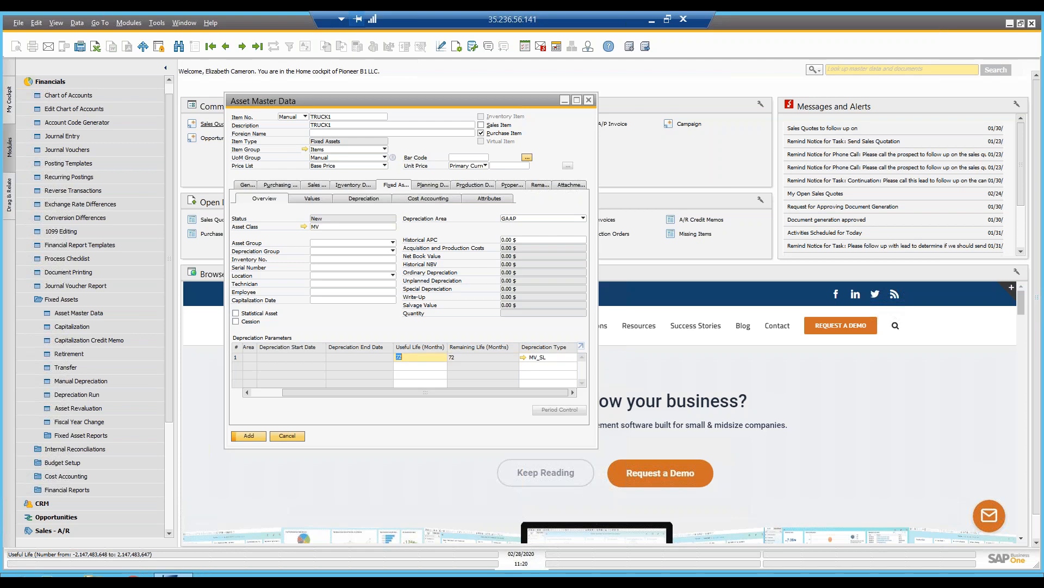
text(84)
key(Tab)
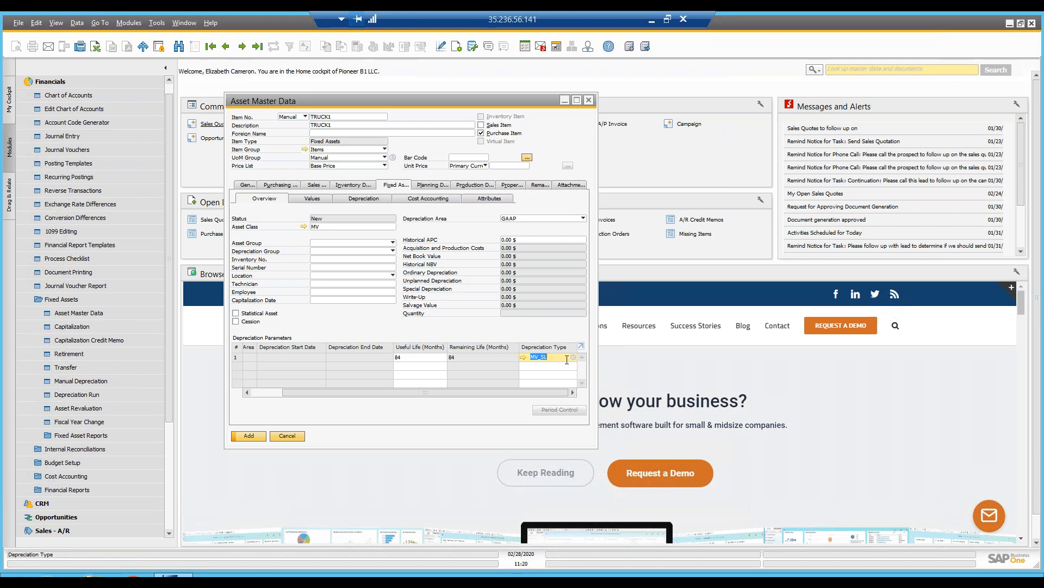
Set the asset group of TRUCK1 to Motor Vehicles and its location to Phoenix
click(328, 243)
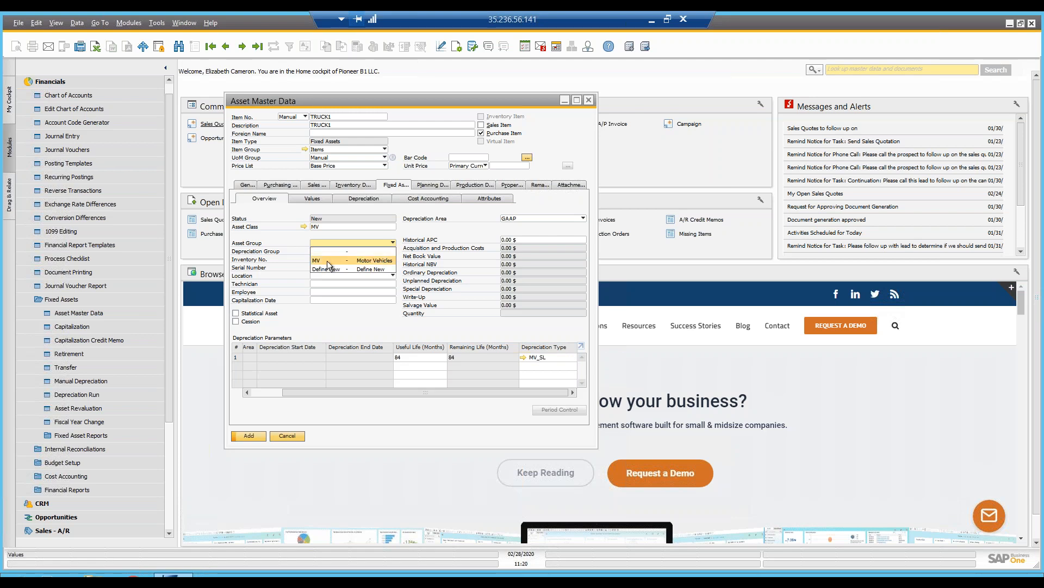
click(328, 260)
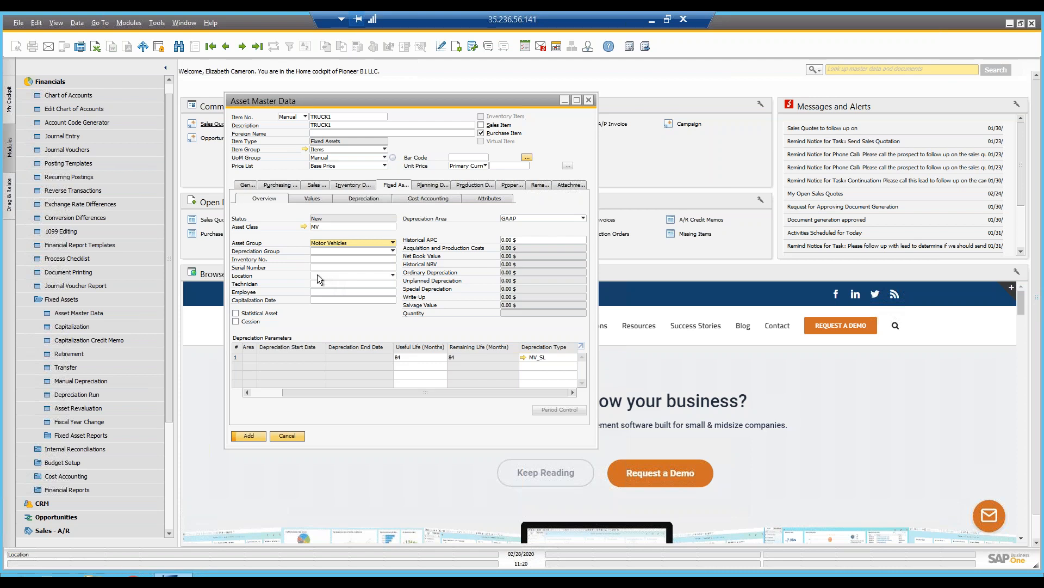
click(318, 275)
click(349, 328)
Assign the fifth employee in the employee list to TRUCK1 and add the asset record
click(384, 292)
key(Tab)
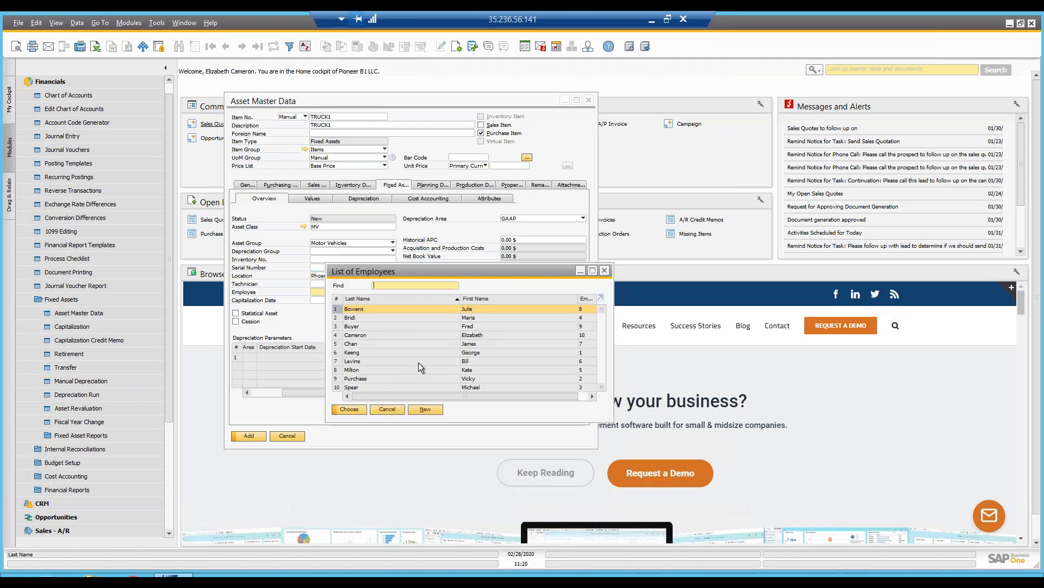
double_click(405, 343)
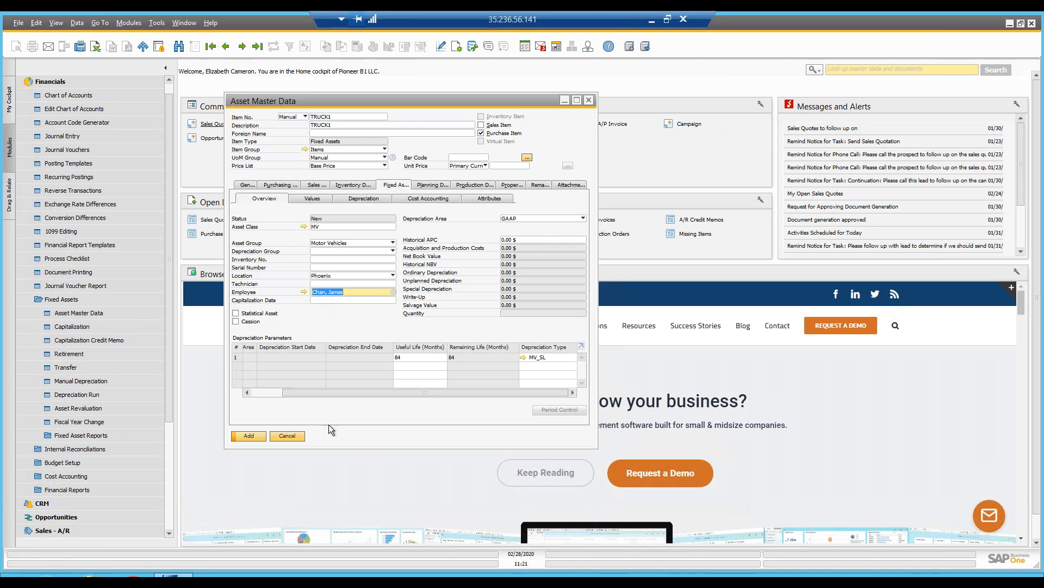
drag(301, 393, 263, 394)
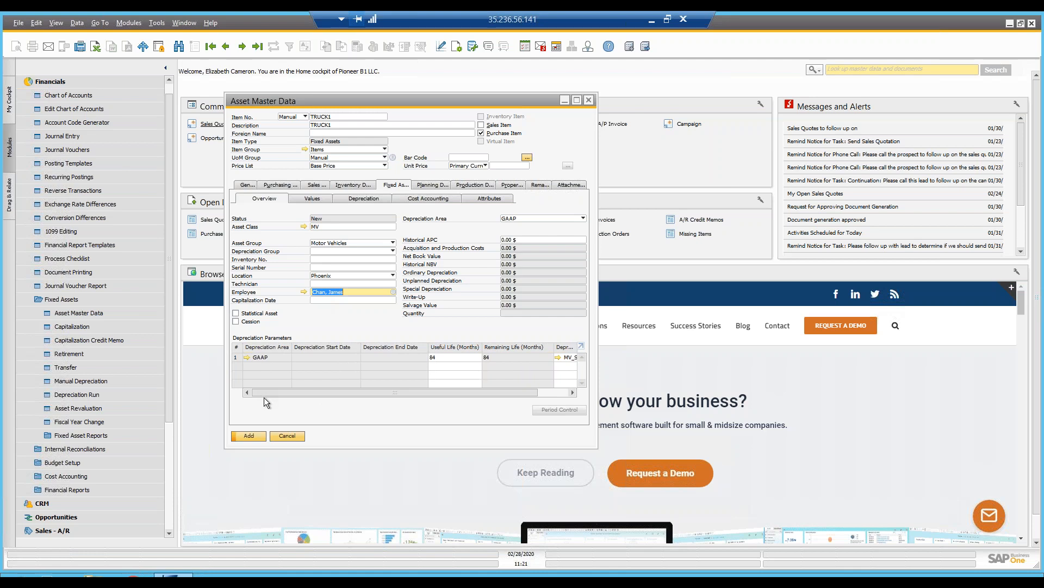
click(255, 436)
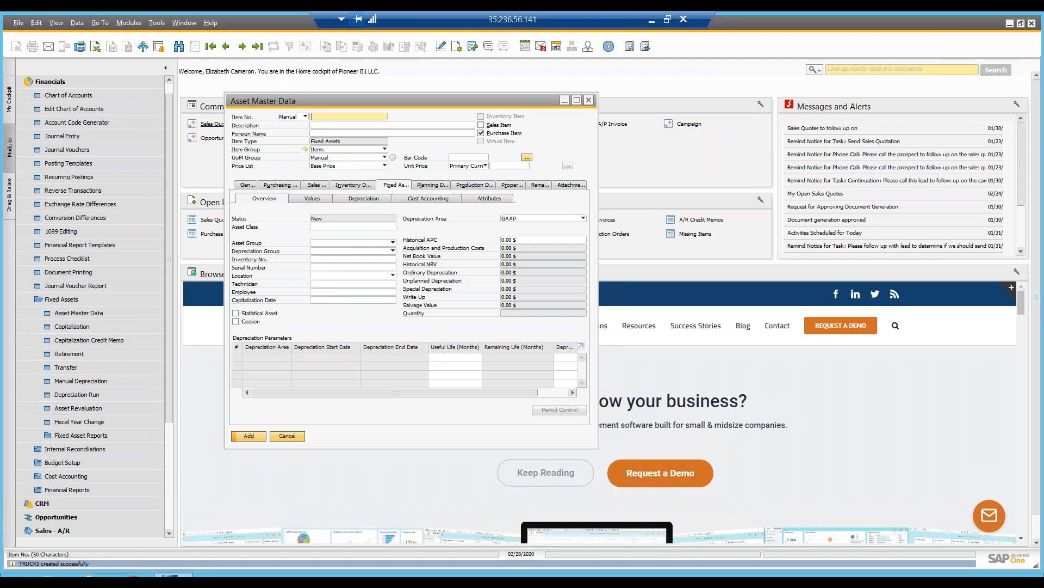
Display the last asset master record, TRUCK2
click(259, 48)
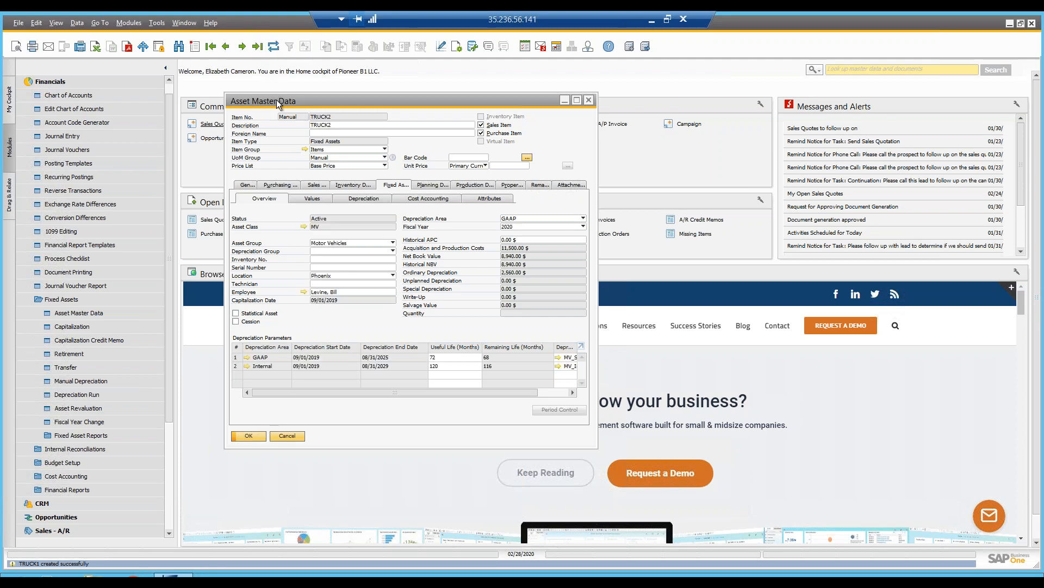
Review the TRUCK2 fixed asset overview for fiscal year 2019, and return it to fiscal year 2020
drag(276, 99, 242, 101)
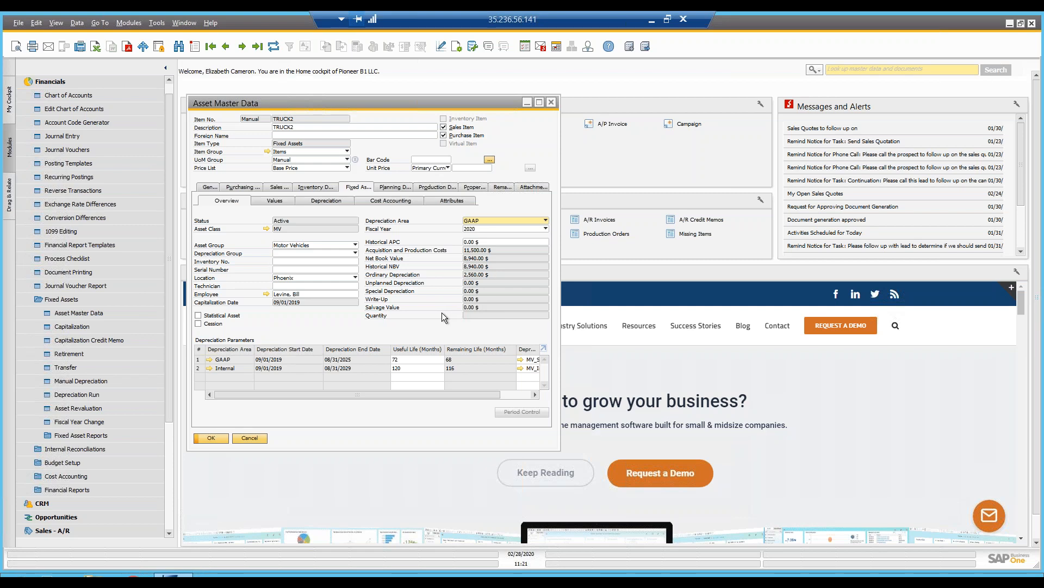
click(503, 229)
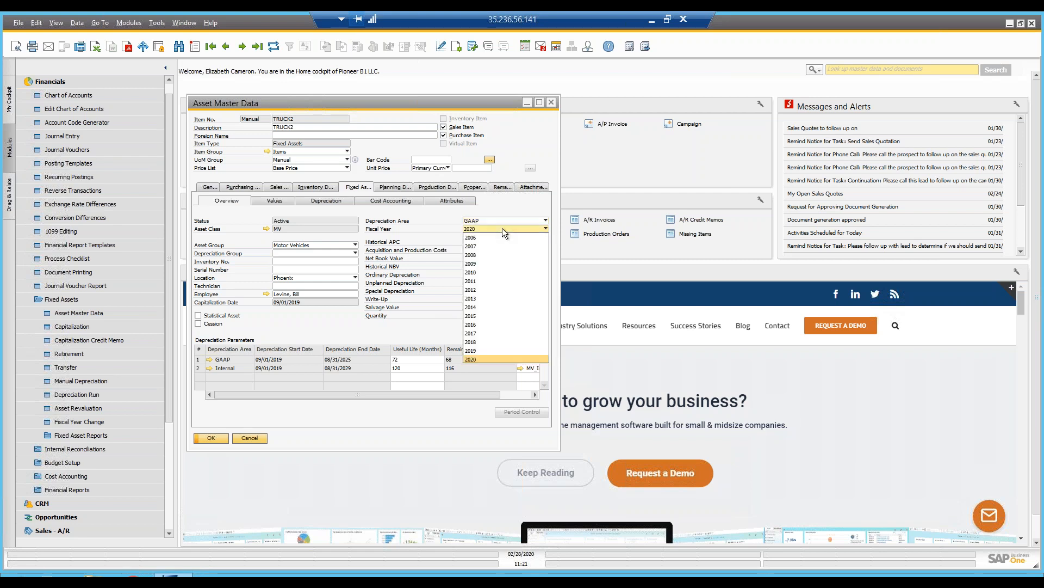
click(471, 350)
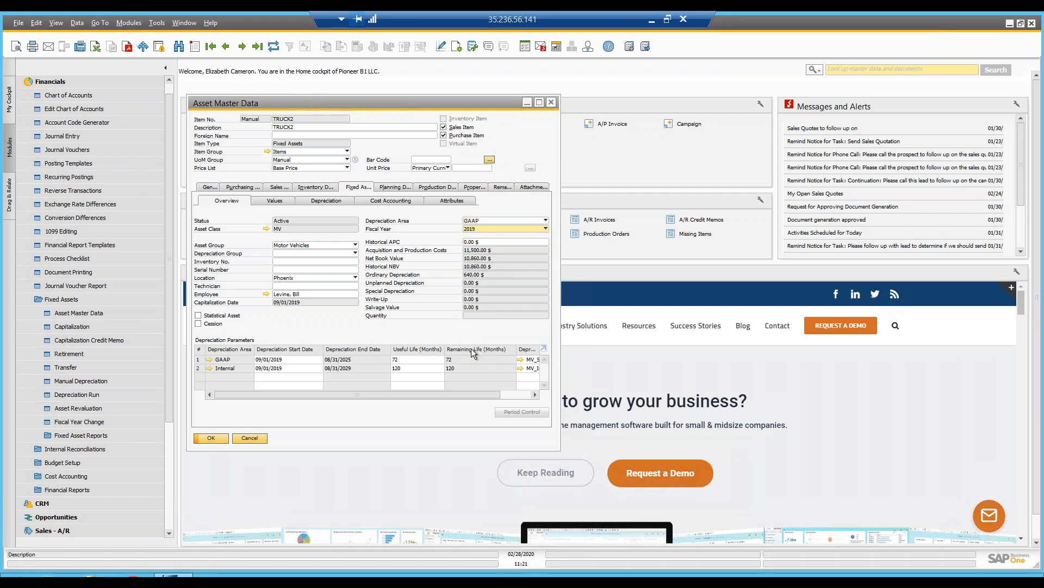
click(481, 229)
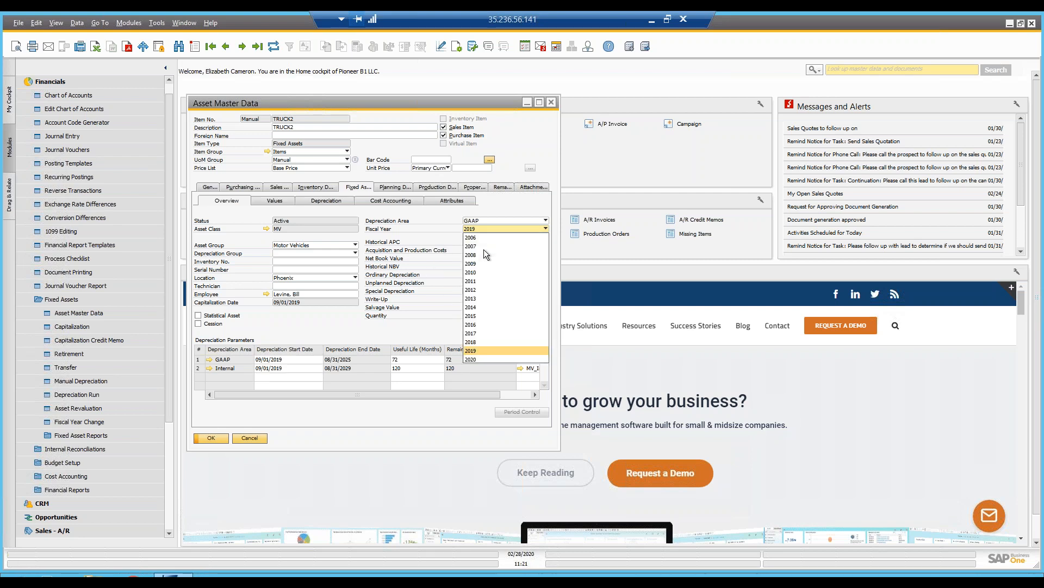
click(475, 357)
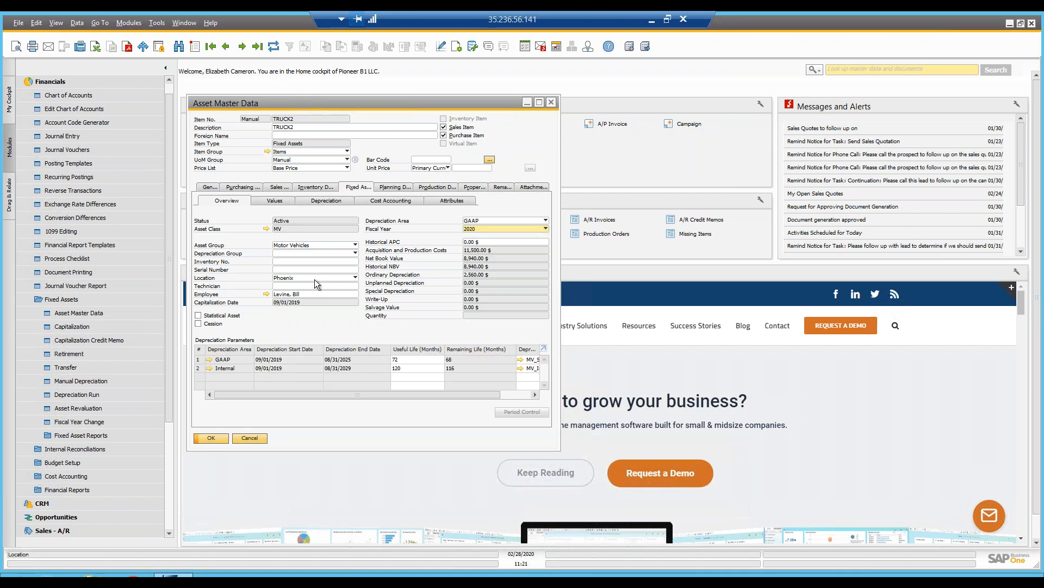
Examine the transaction values of TRUCK2 in the GAAP area for fiscal year 2020, including the net book value, and for 2019
click(279, 201)
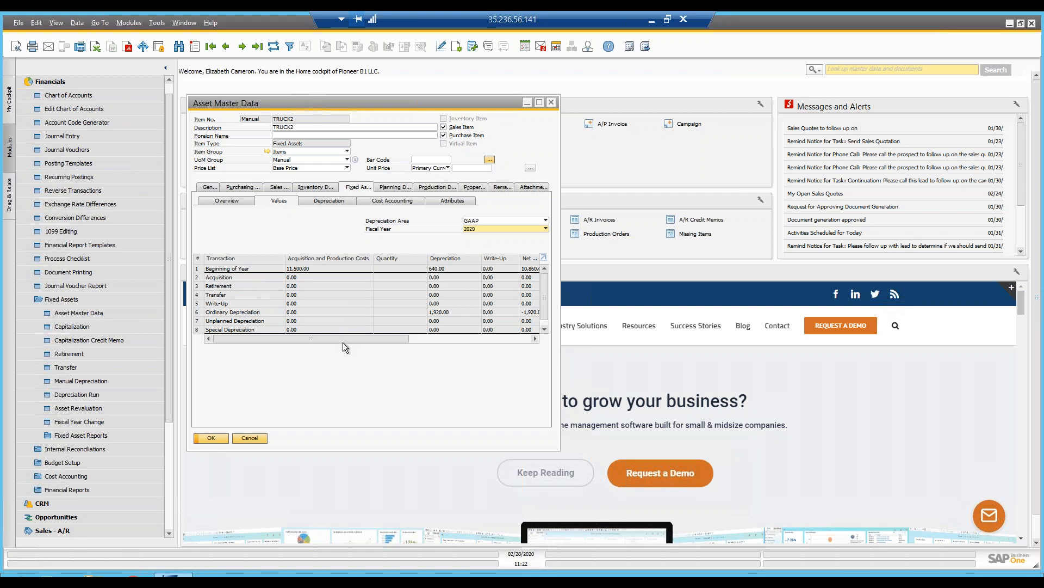
drag(347, 338, 442, 340)
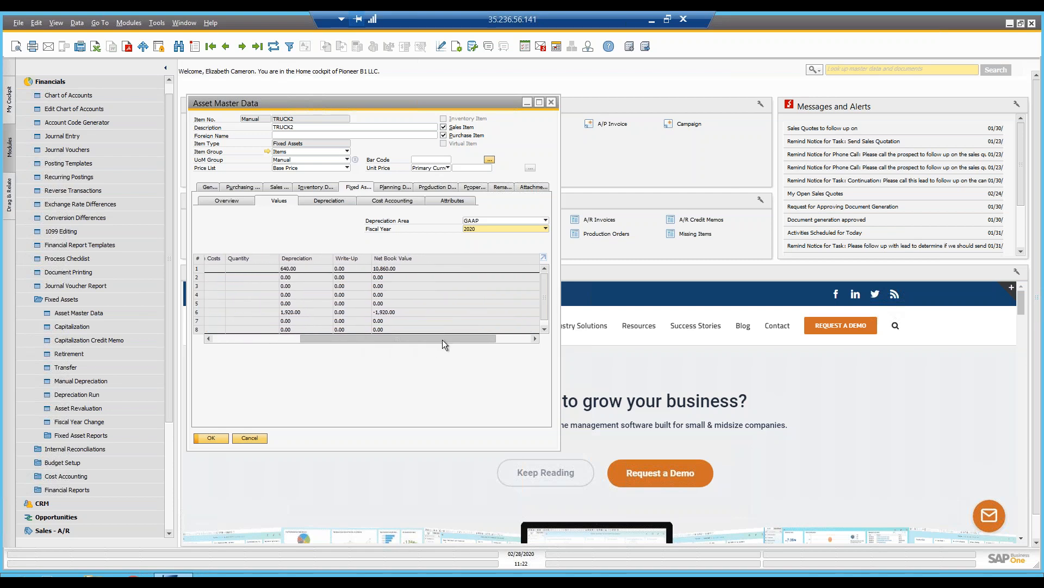
drag(544, 299, 542, 314)
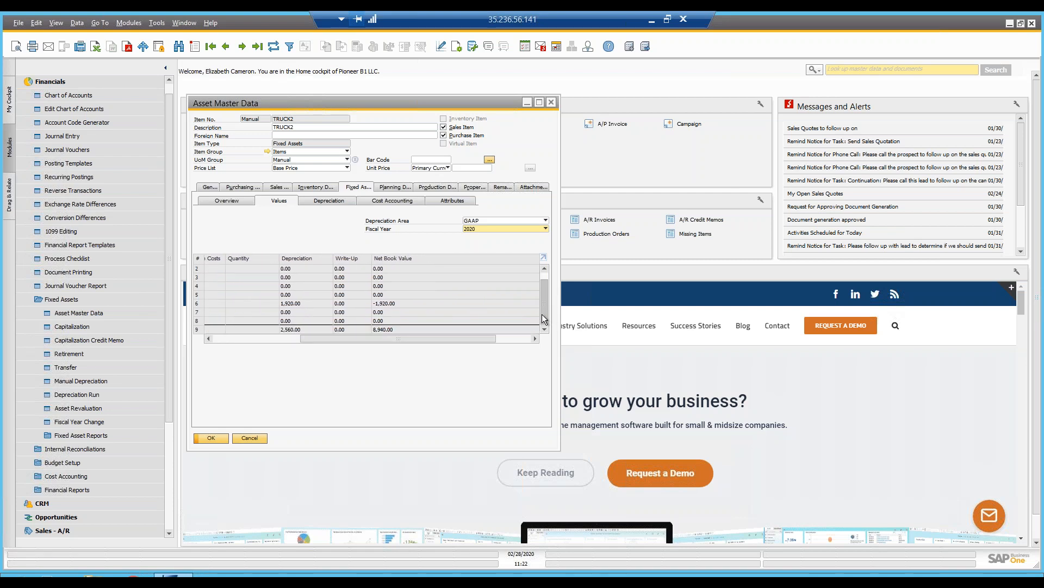
click(478, 228)
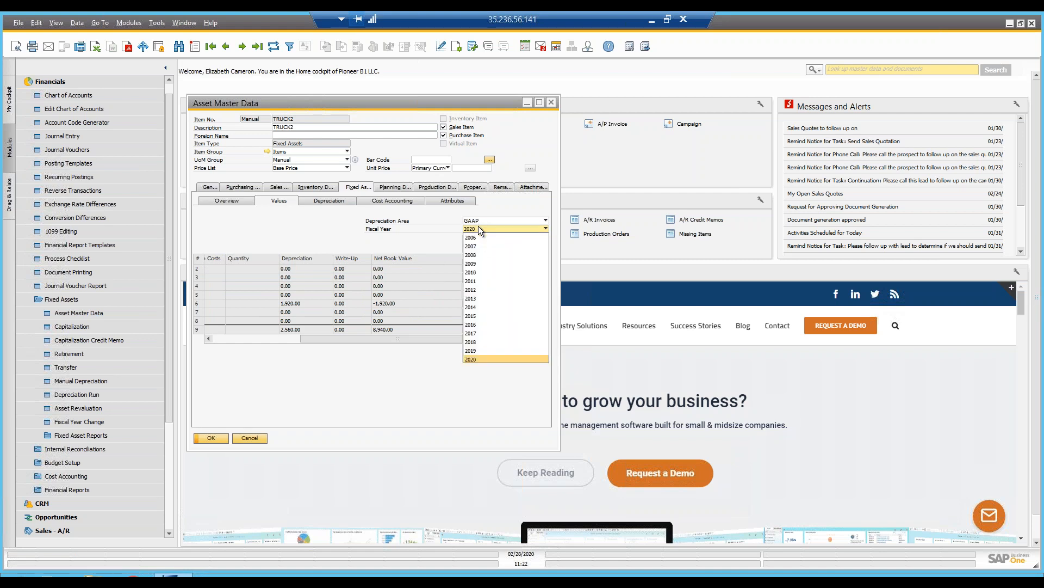
click(478, 351)
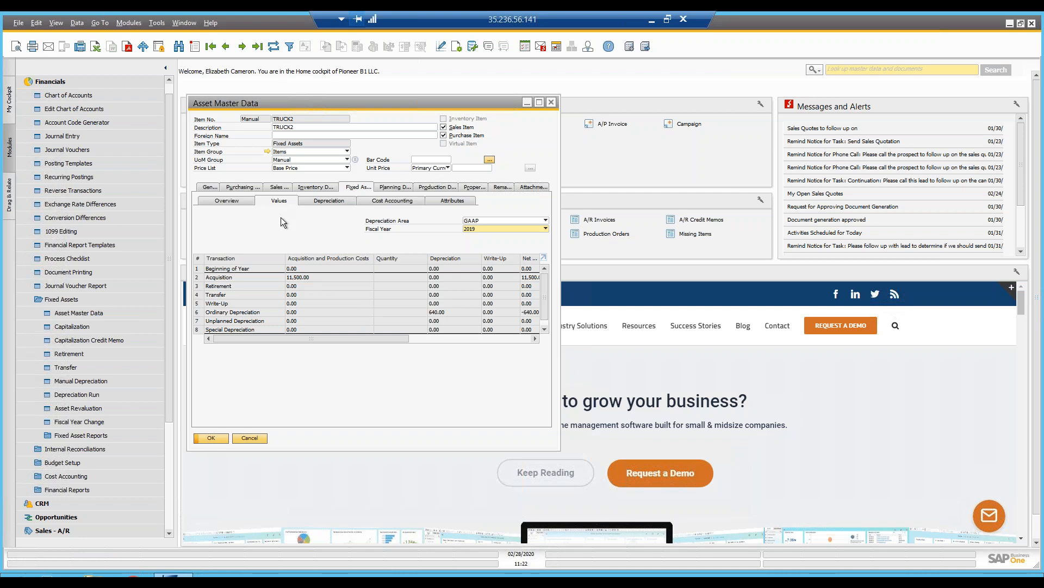
Compare TRUCK2's planned and posted depreciation by period for fiscal years 2019 and 2020, and check the available depreciation areas
click(313, 199)
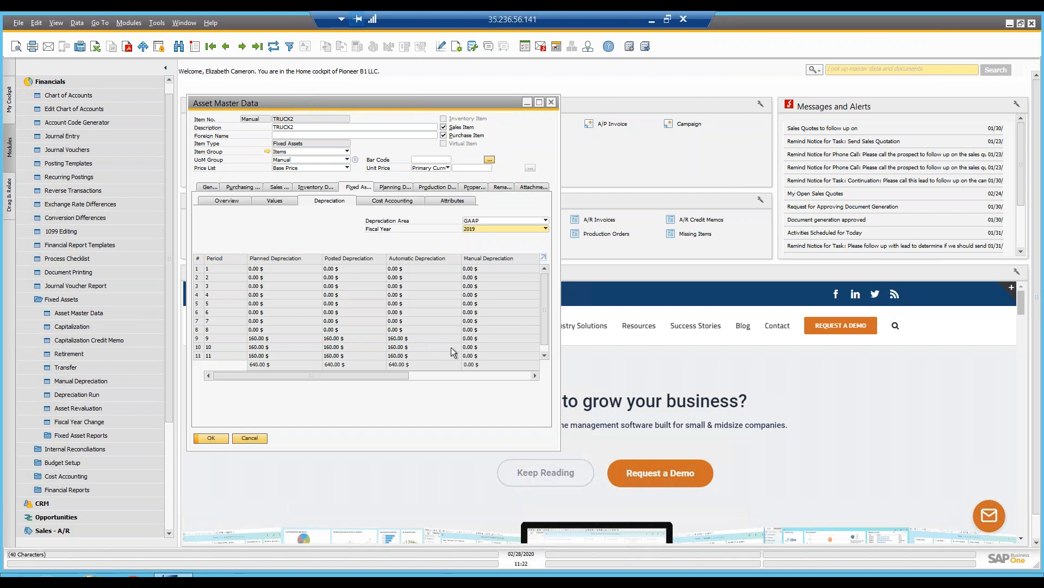
click(483, 231)
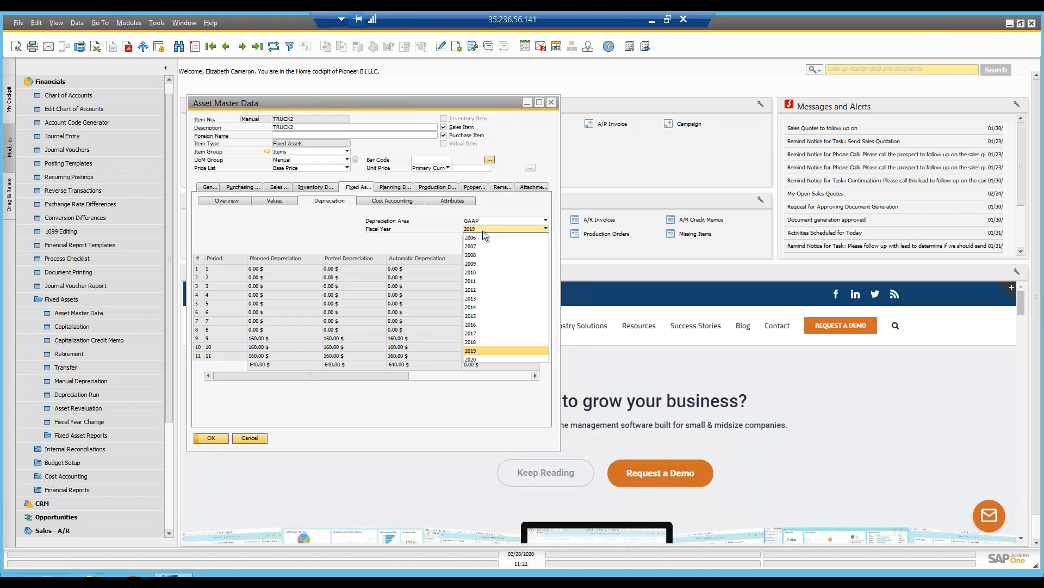
click(491, 358)
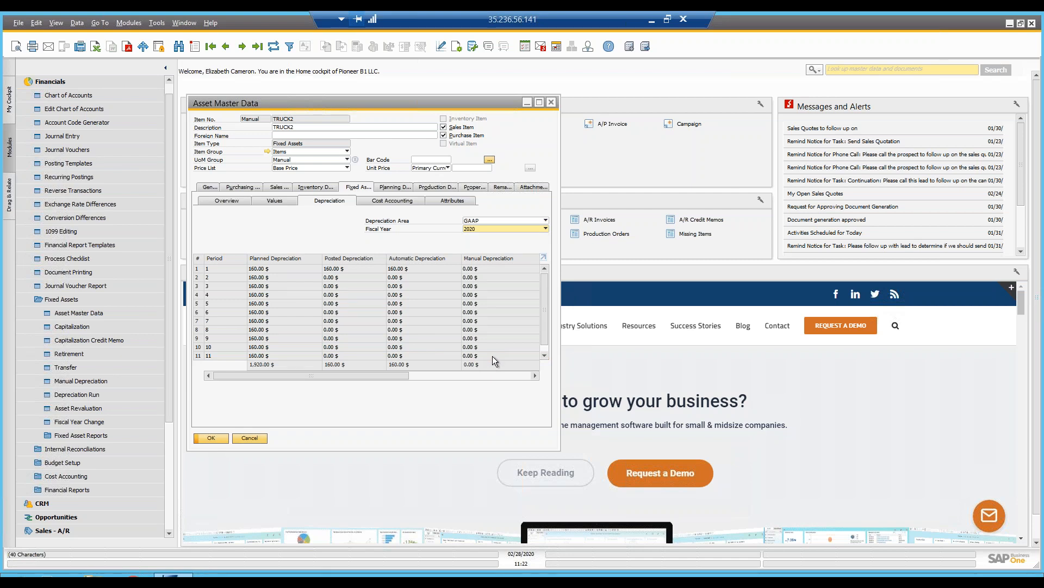
click(485, 220)
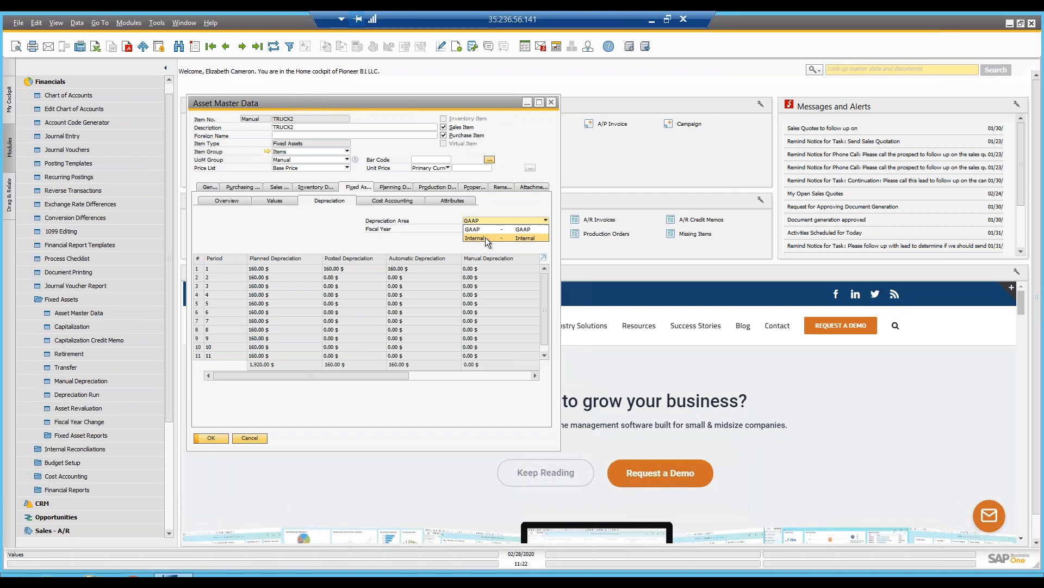
click(401, 240)
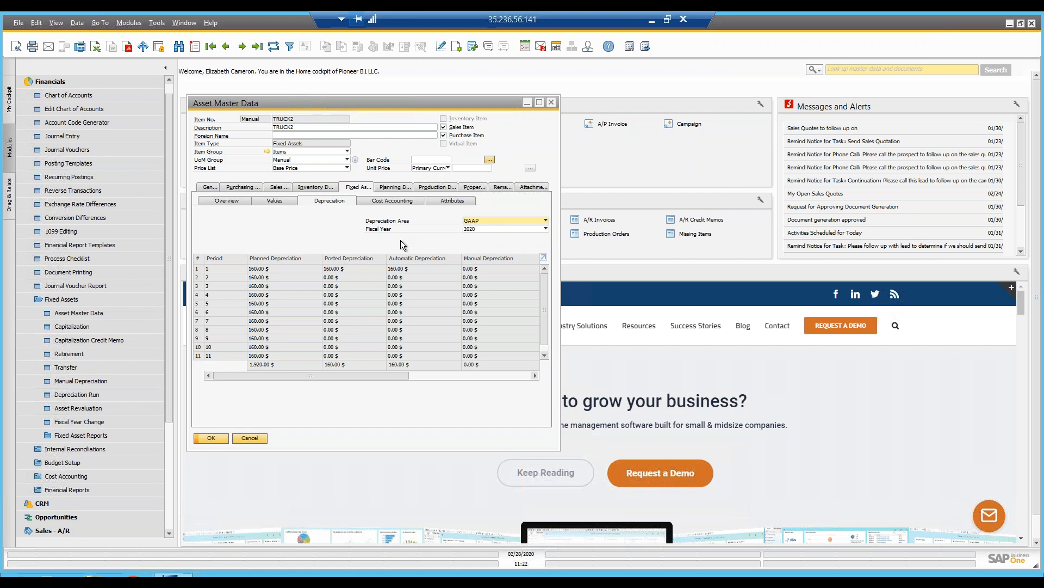
Review the cost accounting assignments of TRUCK2 and its make, model and year attributes
click(388, 202)
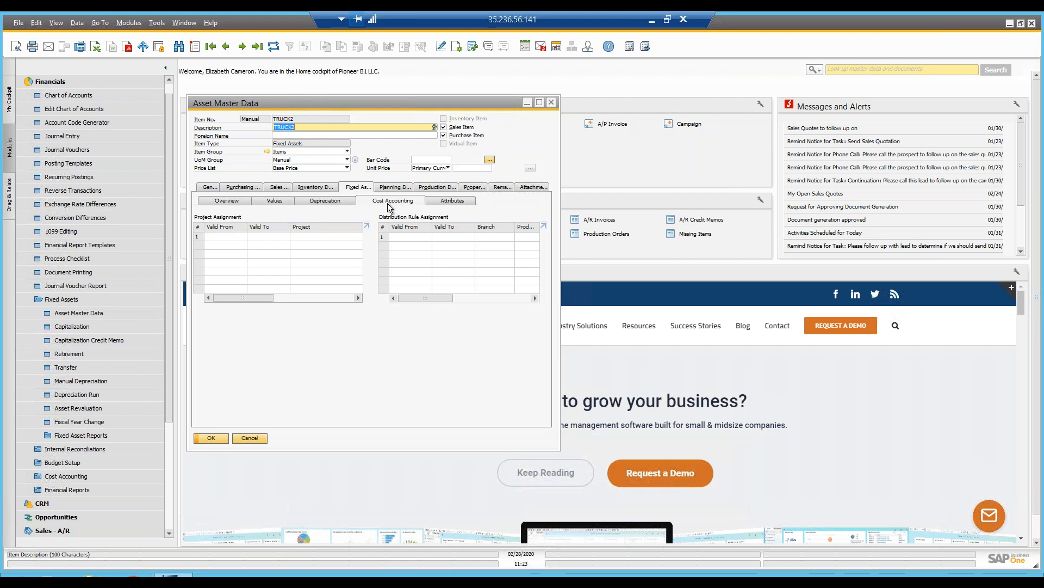
click(432, 201)
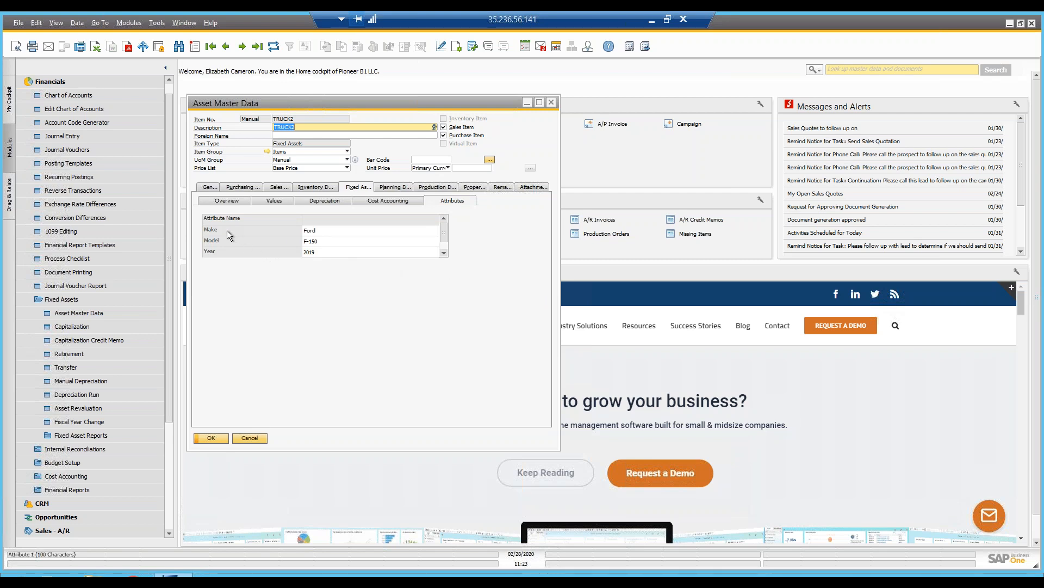
drag(444, 236, 452, 229)
click(371, 231)
click(375, 243)
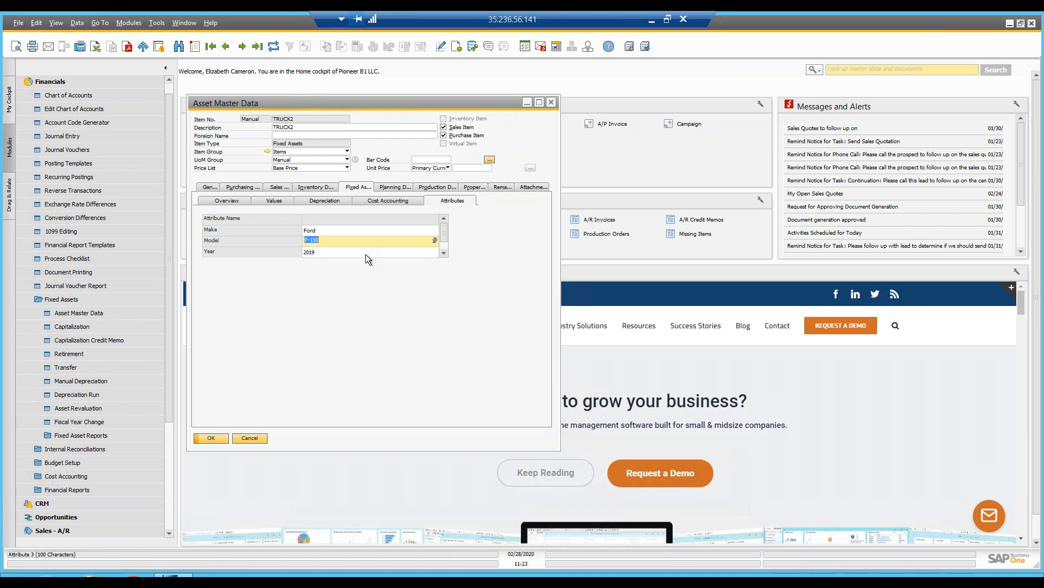
click(366, 254)
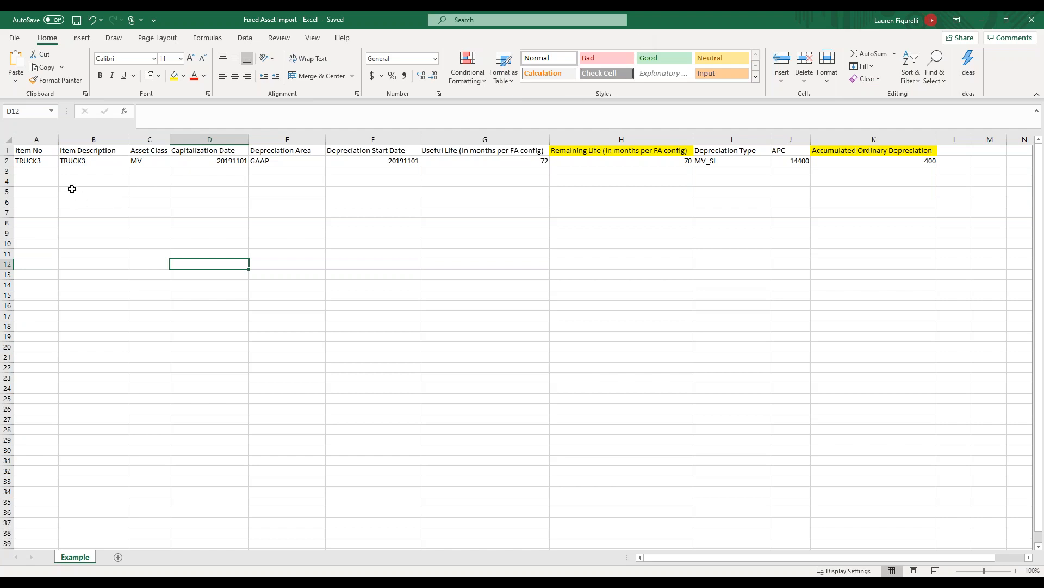
Examine the TRUCK3 example row in the Fixed Asset Import workbook in Excel, from item number to accumulated ordinary depreciation
click(48, 164)
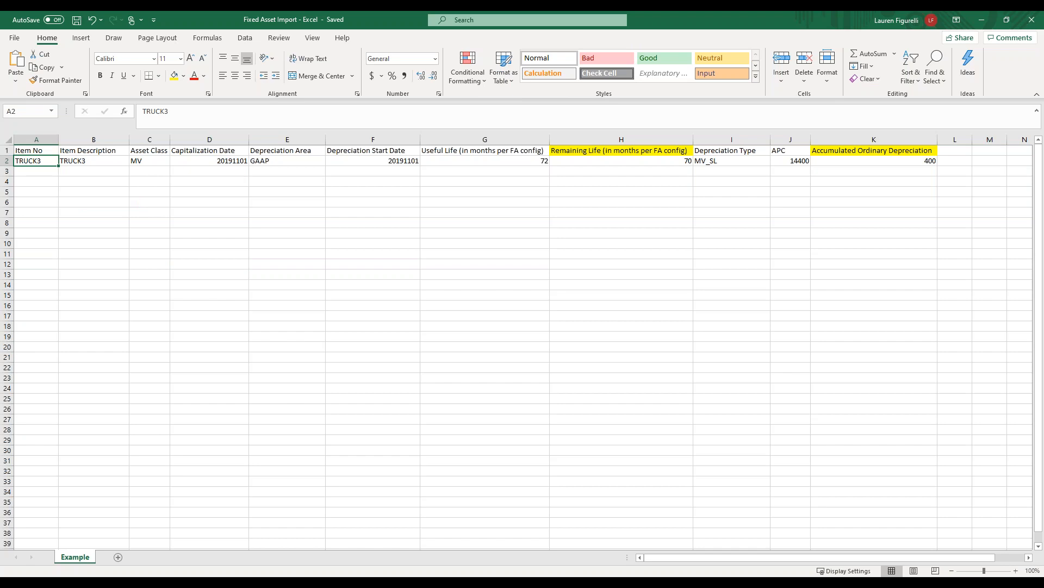
click(118, 171)
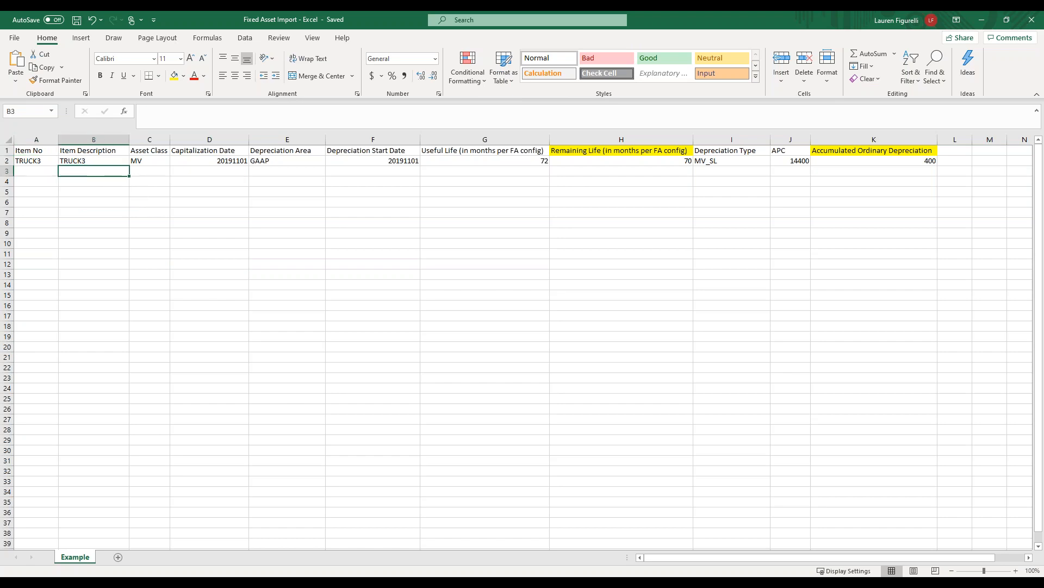
click(150, 163)
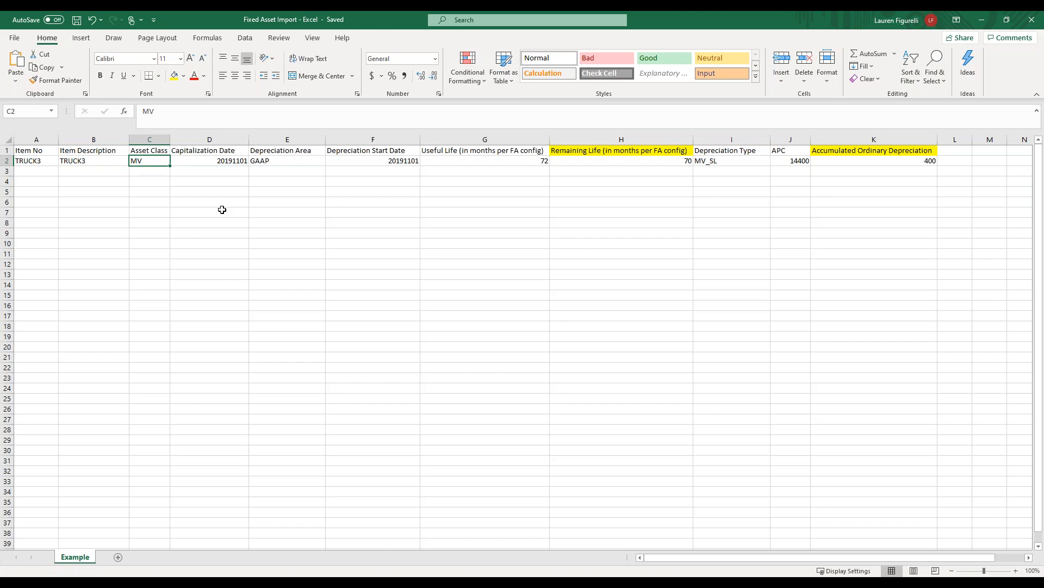
click(465, 163)
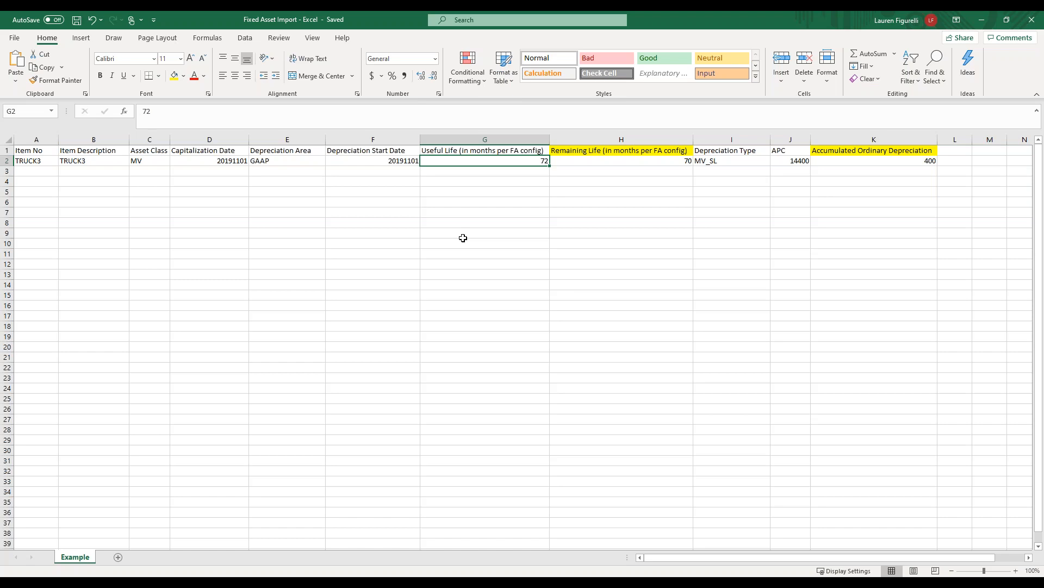
click(606, 162)
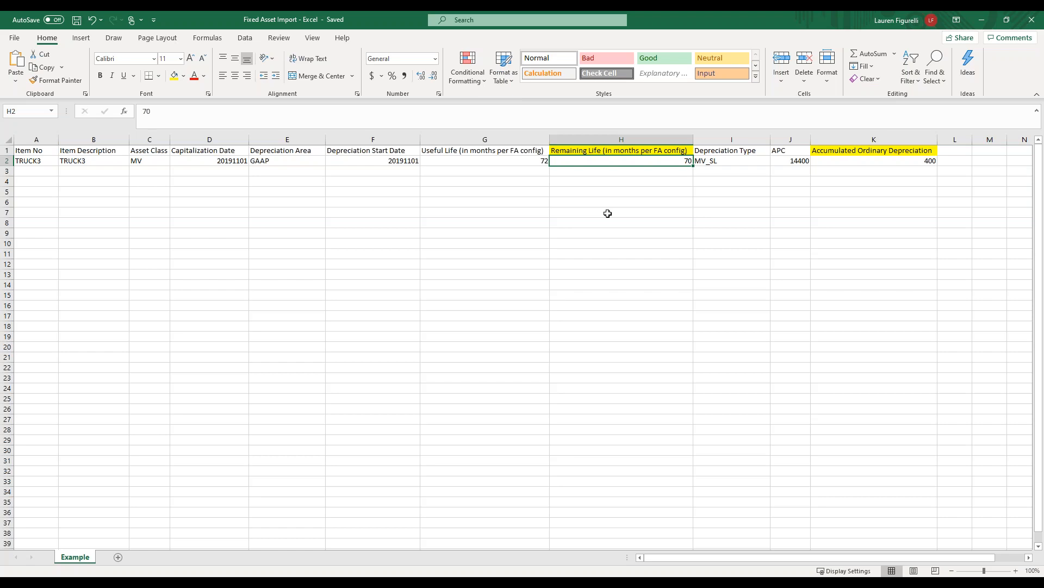
click(741, 161)
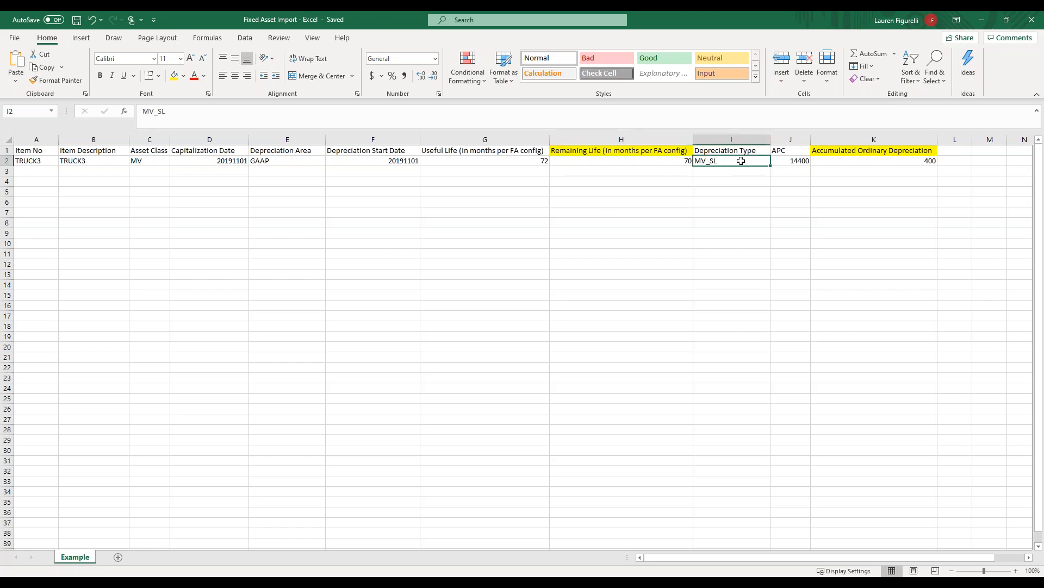
click(791, 161)
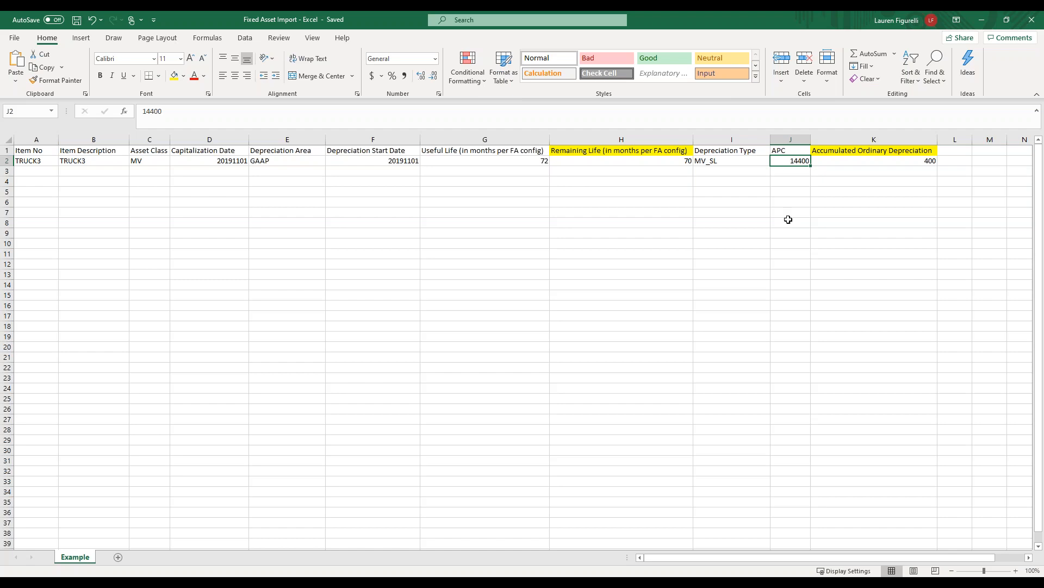
click(850, 162)
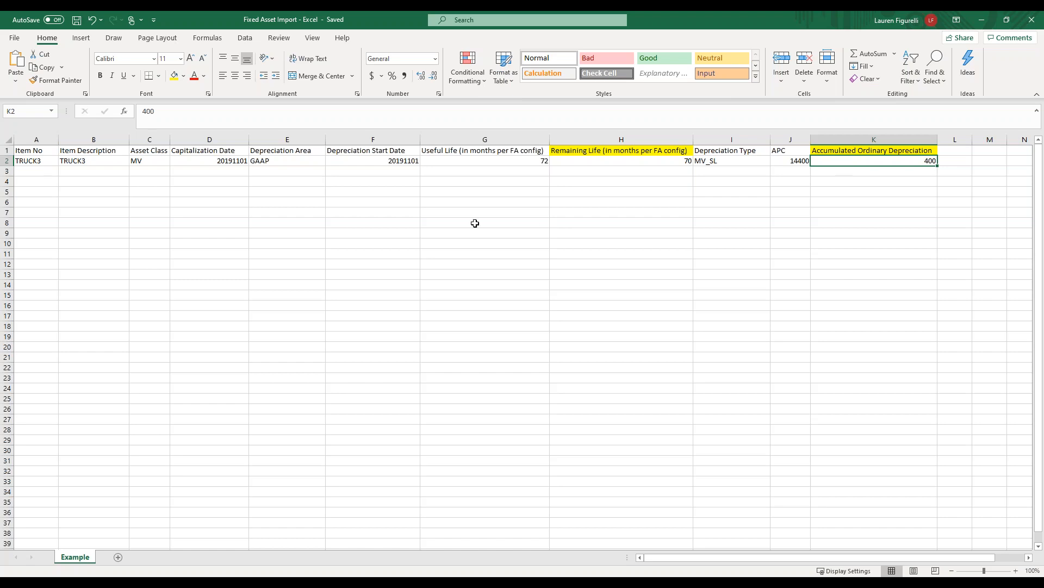
Delete the header row from the Example sheet of the Fixed Asset Import workbook
click(8, 152)
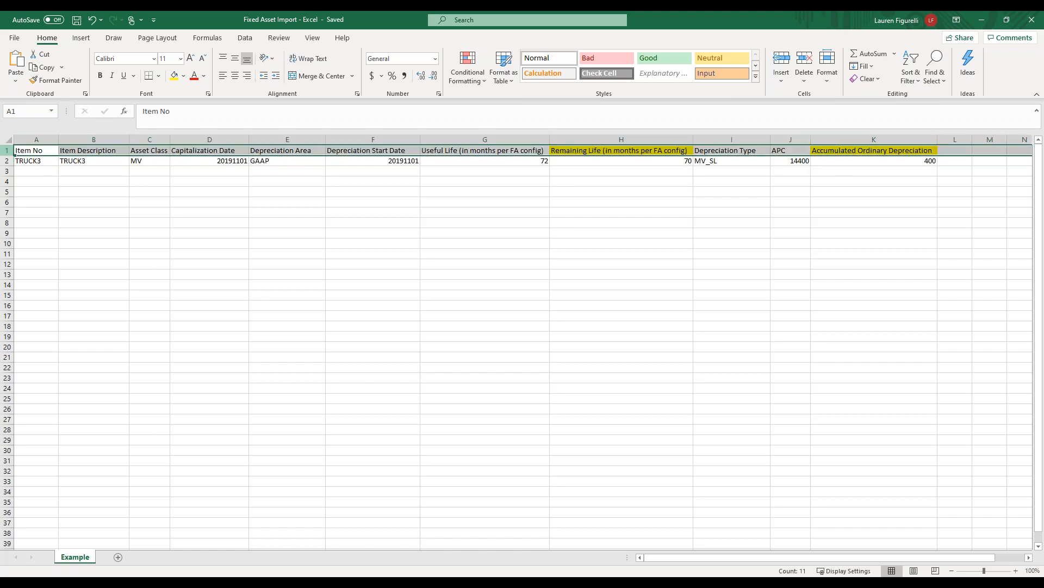
right_click(9, 152)
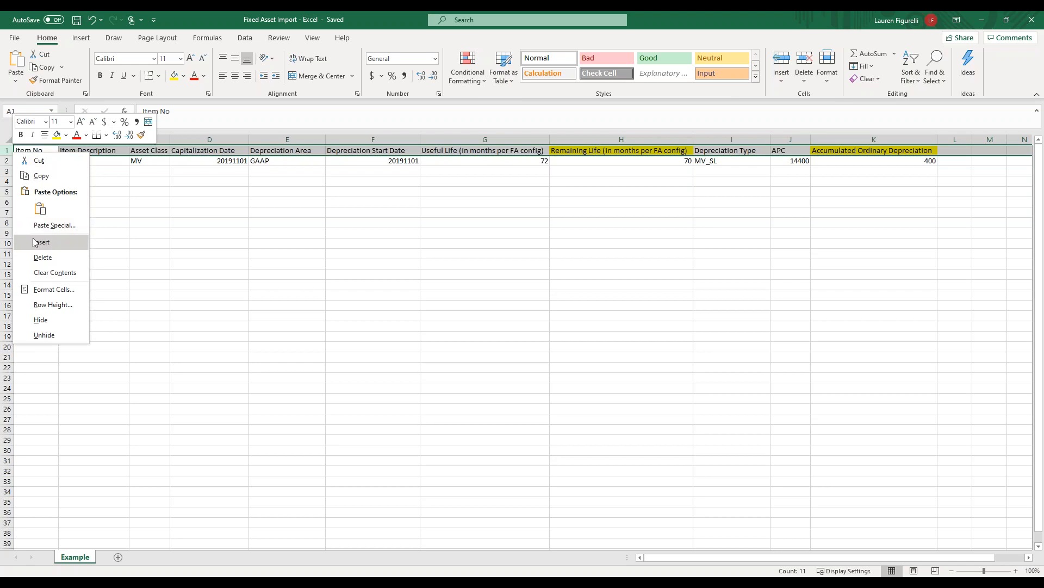
click(38, 256)
click(55, 298)
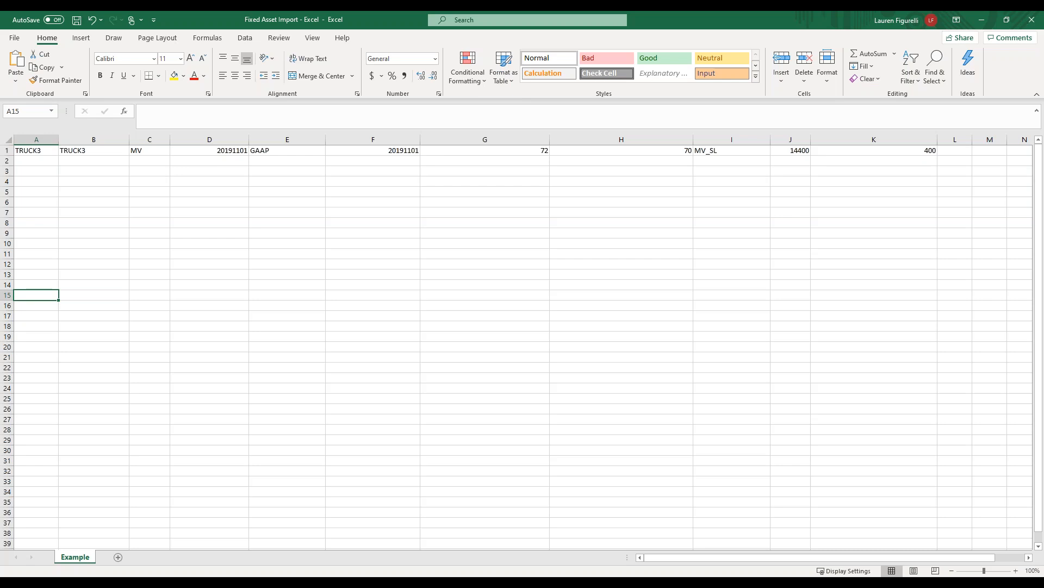
Switch to SAP Business One, close TRUCK2's asset master data, and open the import of fixed asset master data from Microsoft Excel
key(alt+Tab)
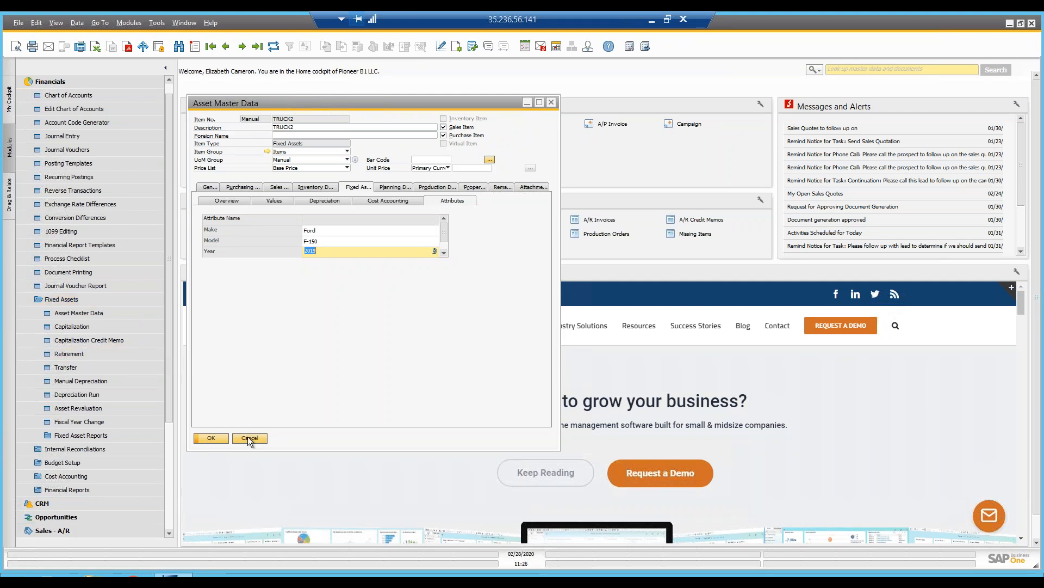
click(247, 436)
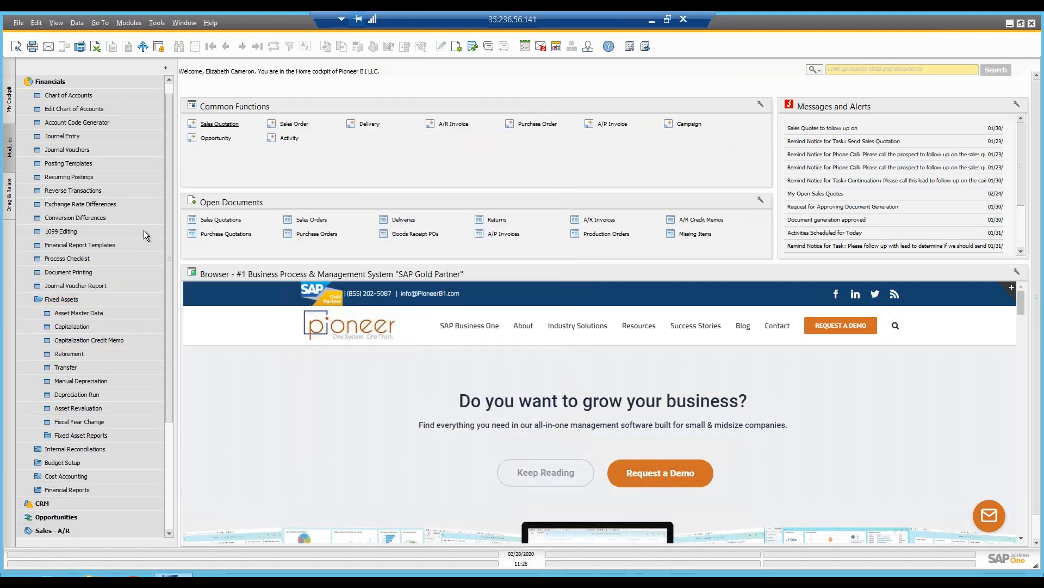
click(93, 83)
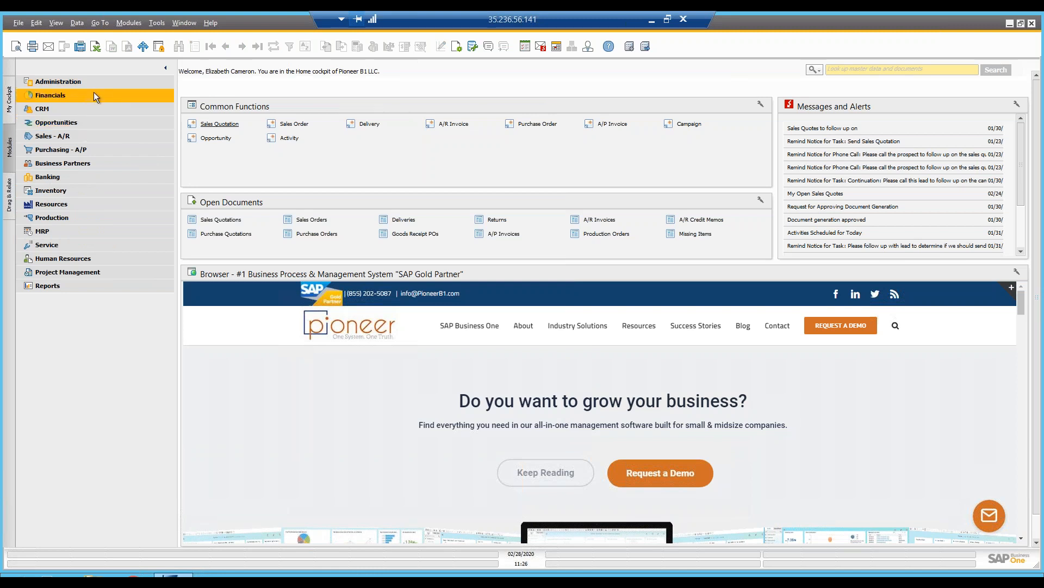
click(91, 82)
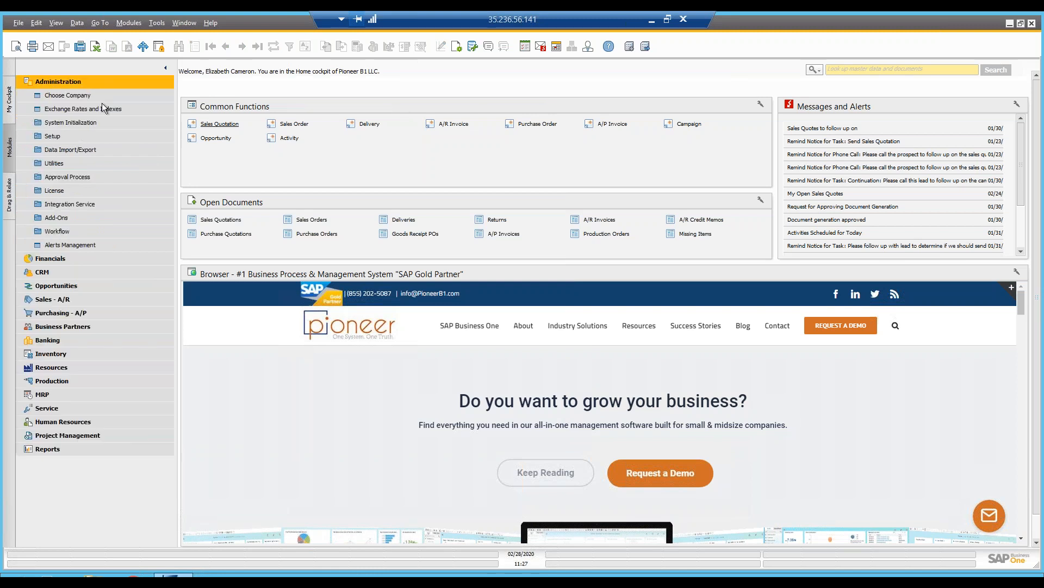
click(98, 153)
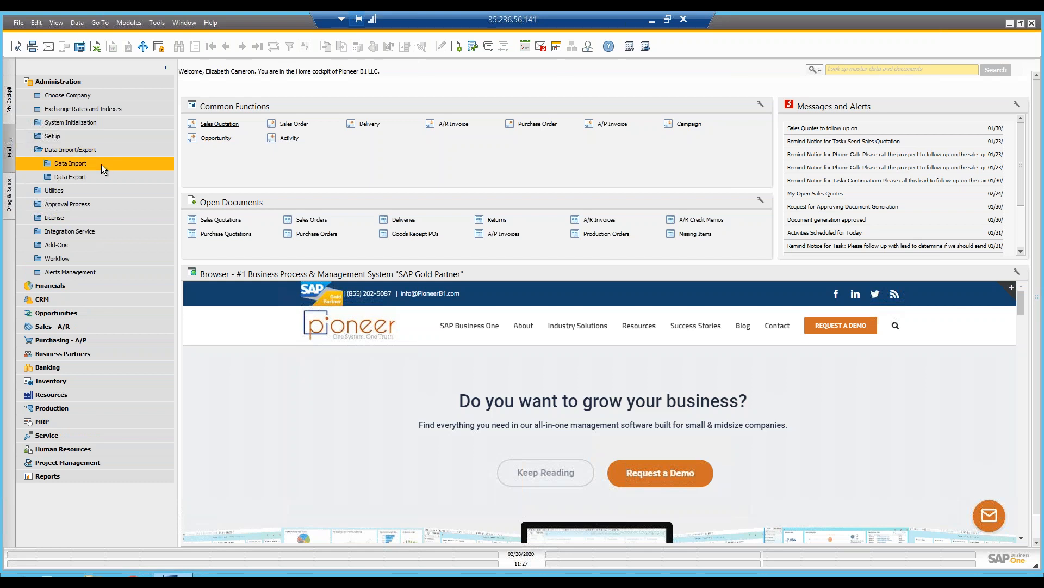
click(101, 165)
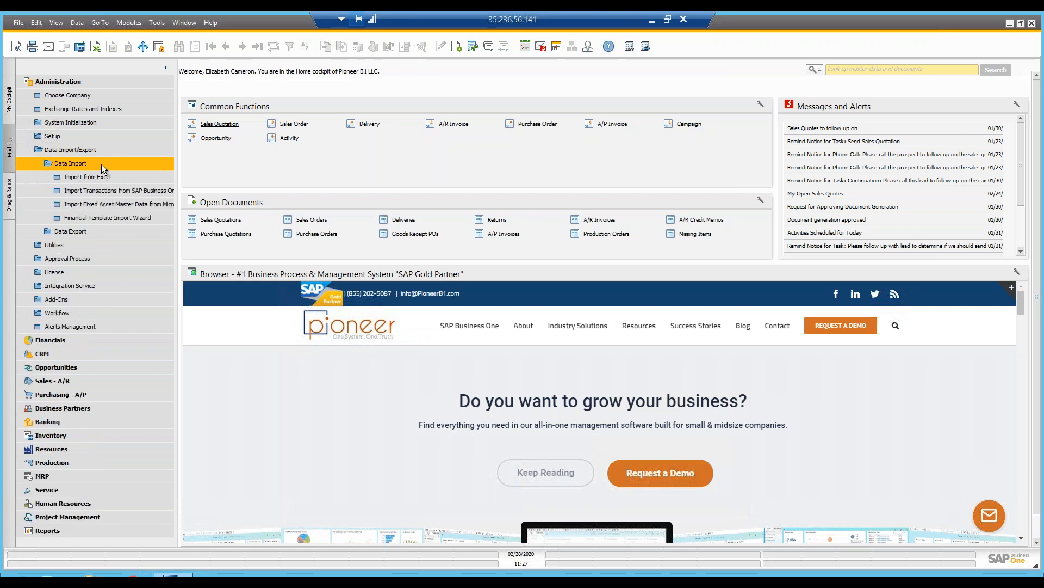
click(107, 208)
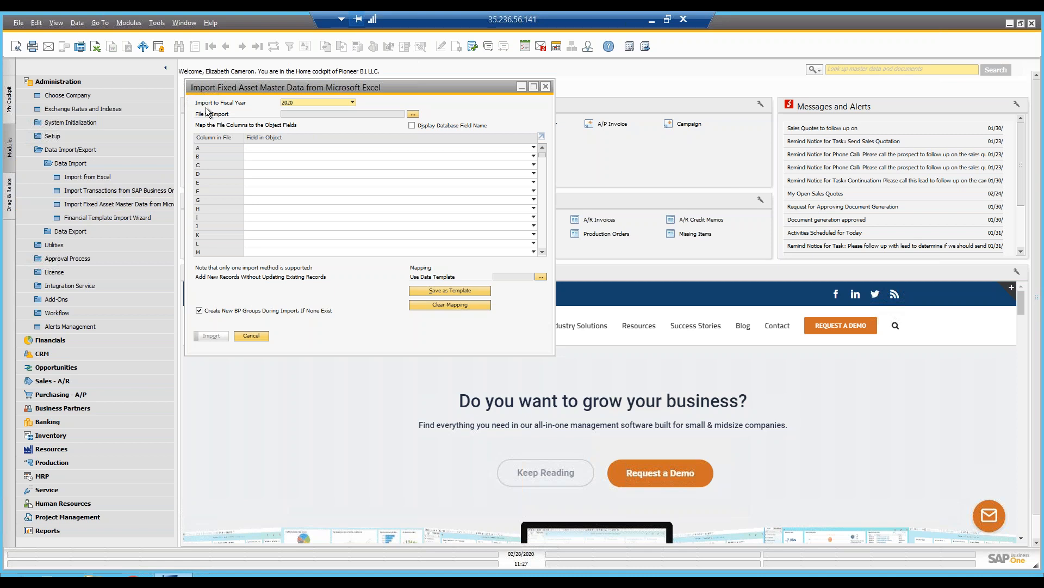
Set the import to fiscal year 2020 and choose the Fixed Asset Import - Text file from the desktop
click(306, 103)
click(288, 231)
click(414, 114)
click(156, 166)
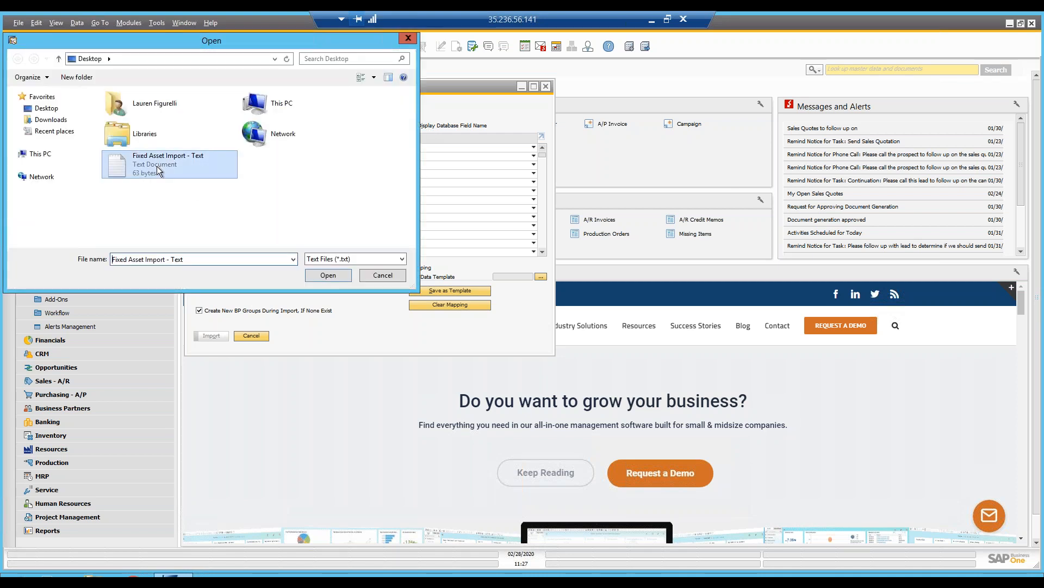
click(322, 277)
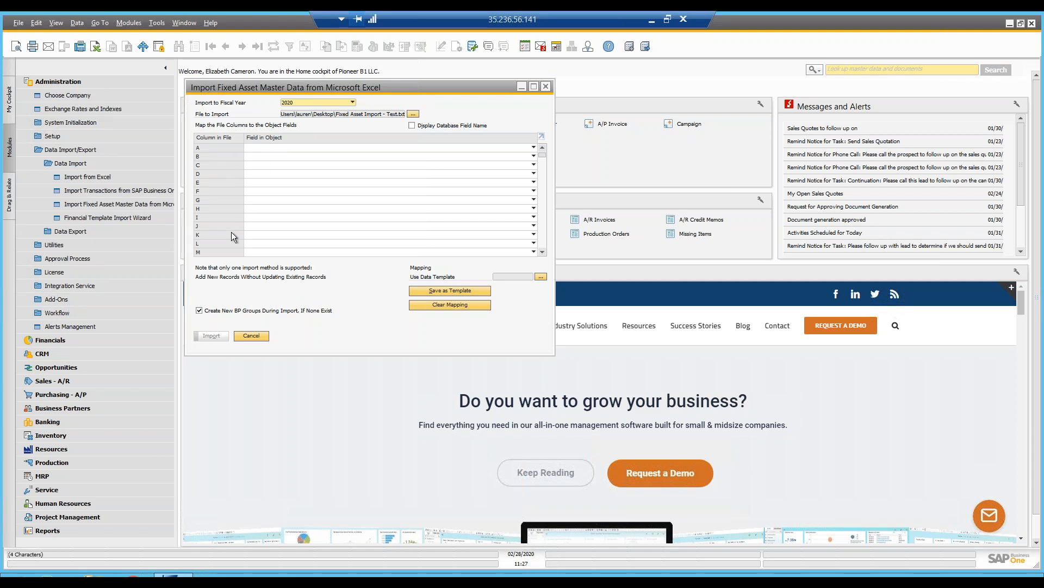
Map file column A to Item No. and column B to Item Description
click(297, 147)
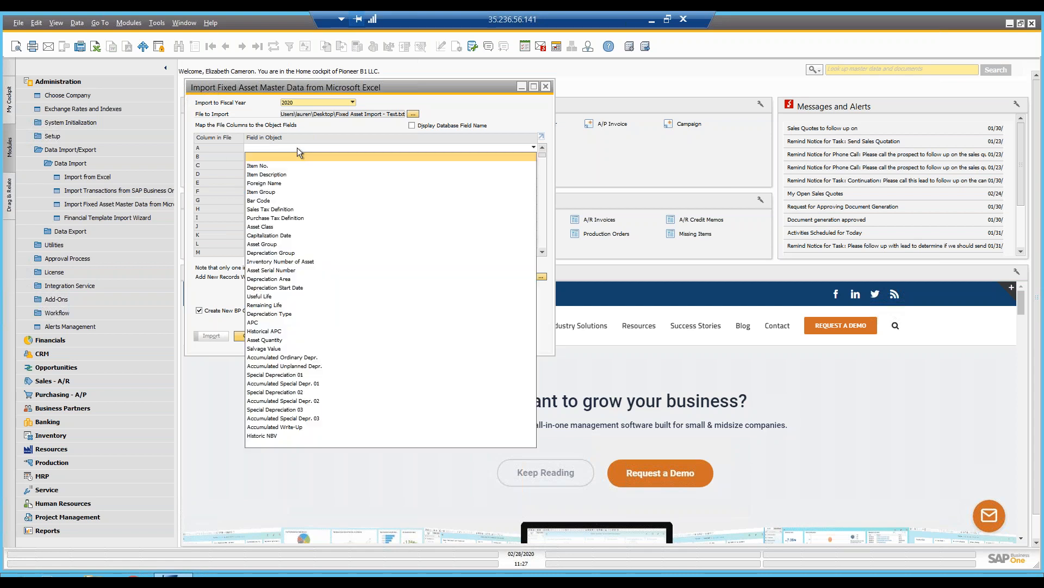
click(287, 165)
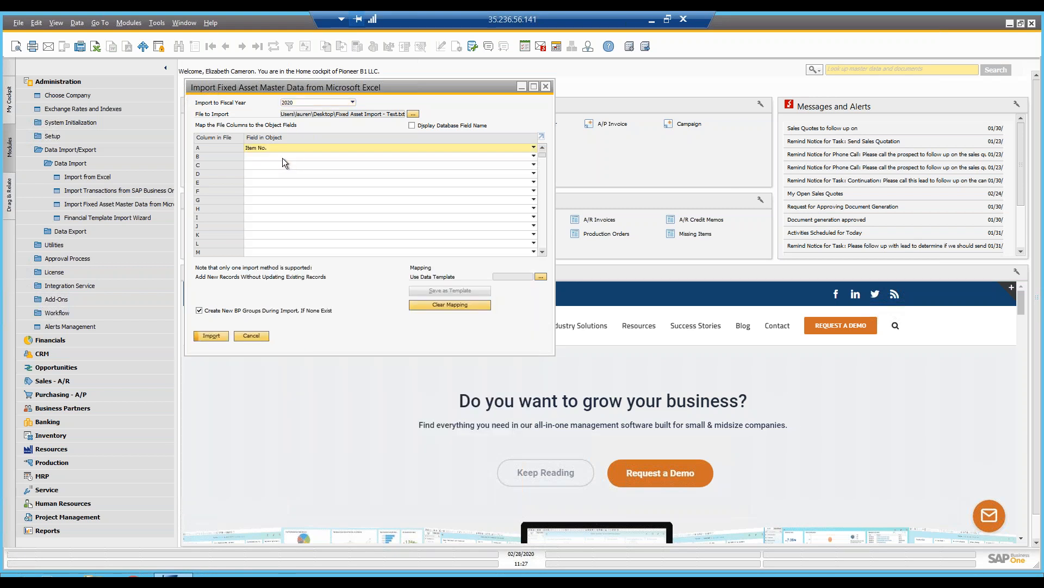
click(282, 158)
click(280, 175)
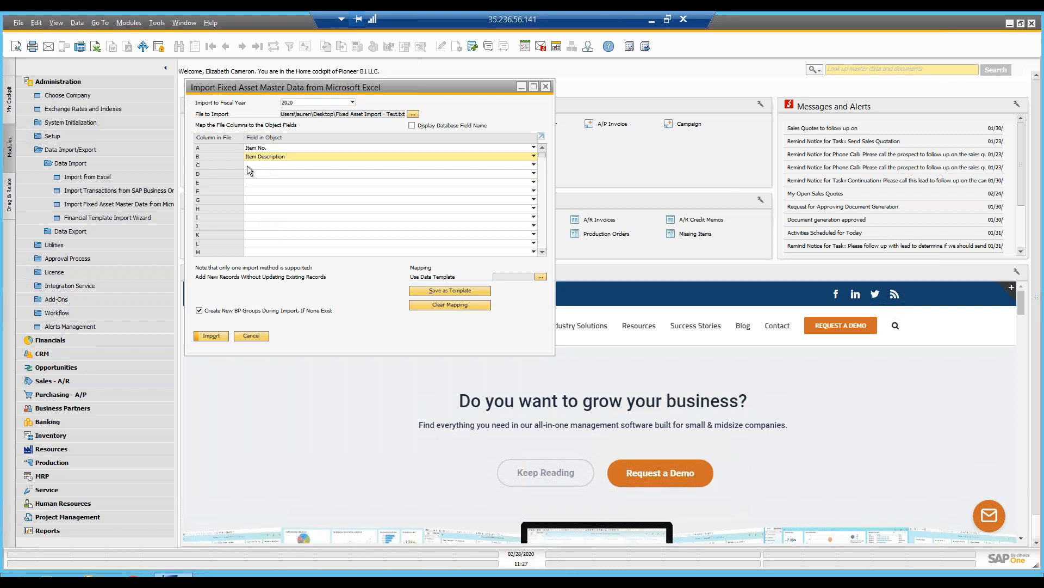
Save the column mapping as a data import template with code FA Webinar and name Webinar
click(465, 290)
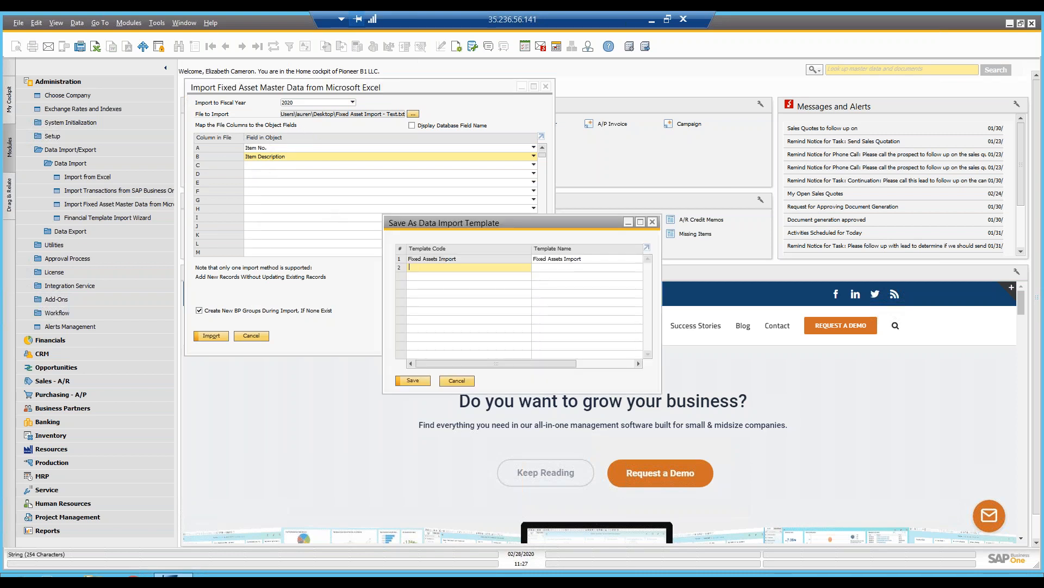
text(FA Webina)
key(Tab)
text(We)
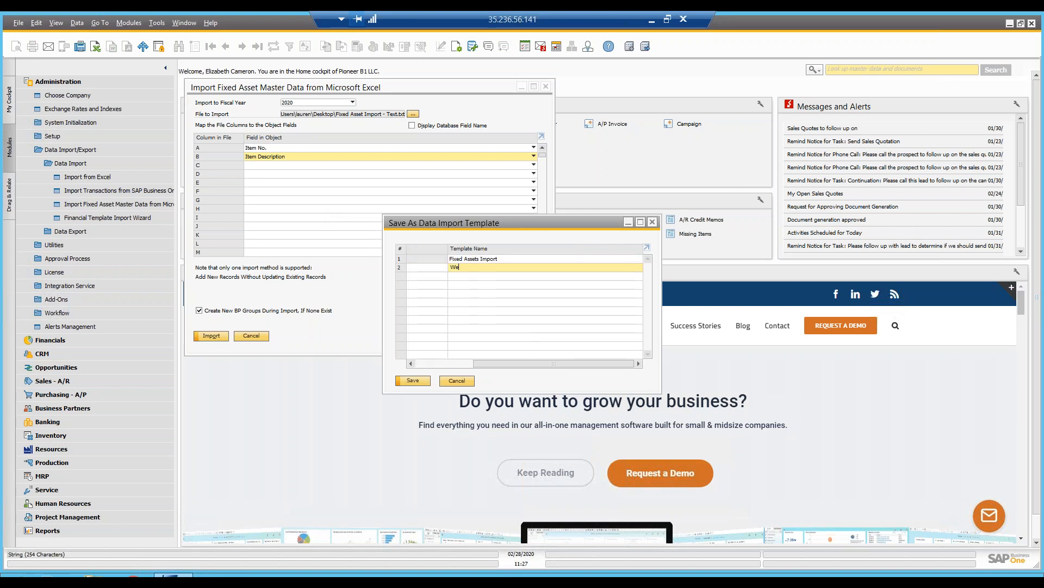
click(419, 381)
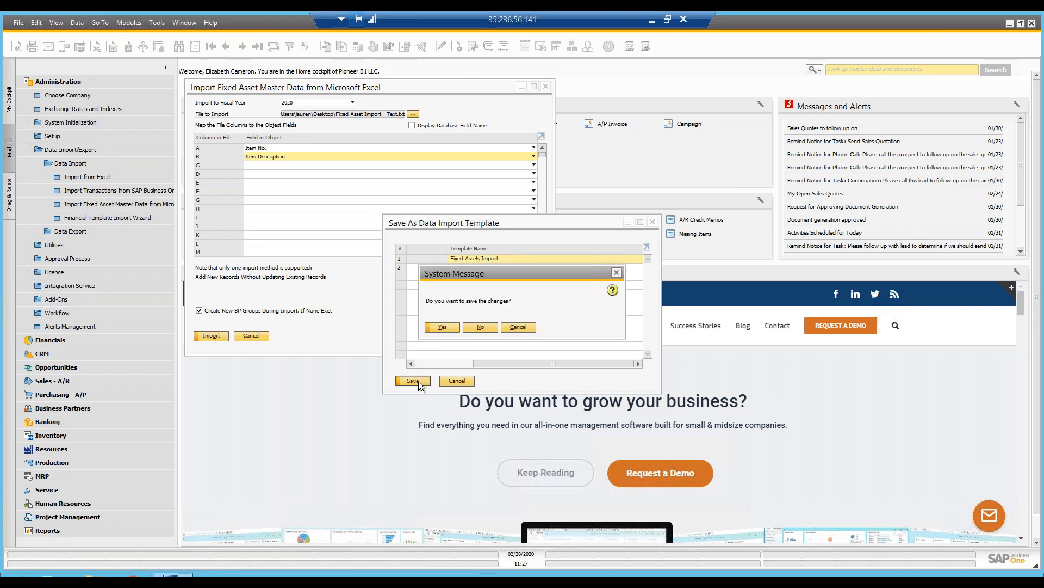
click(450, 328)
Apply the Fixed Assets Import mapping template and import the file without creating new BP groups
click(540, 276)
click(402, 259)
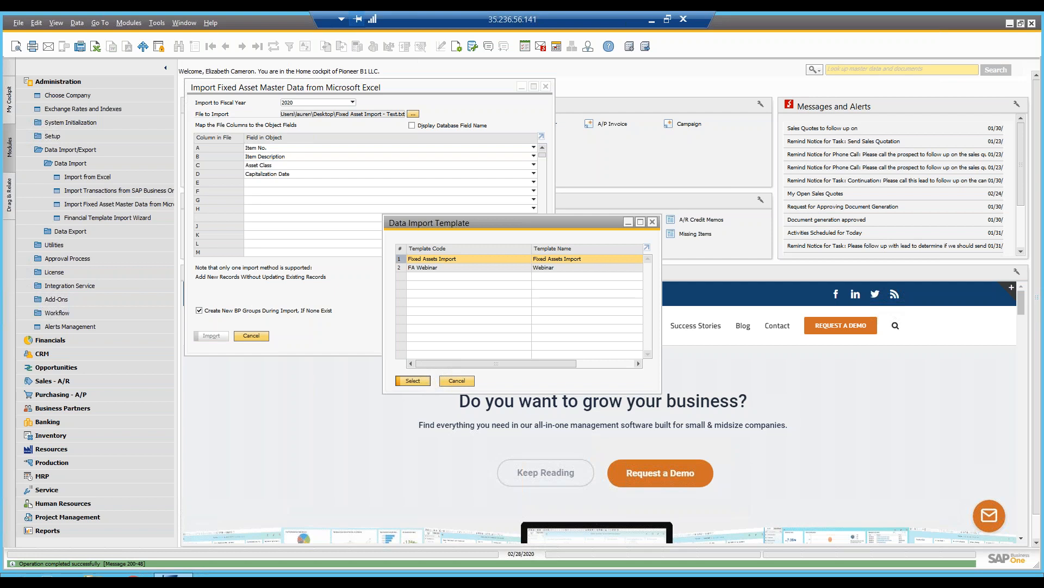
click(413, 380)
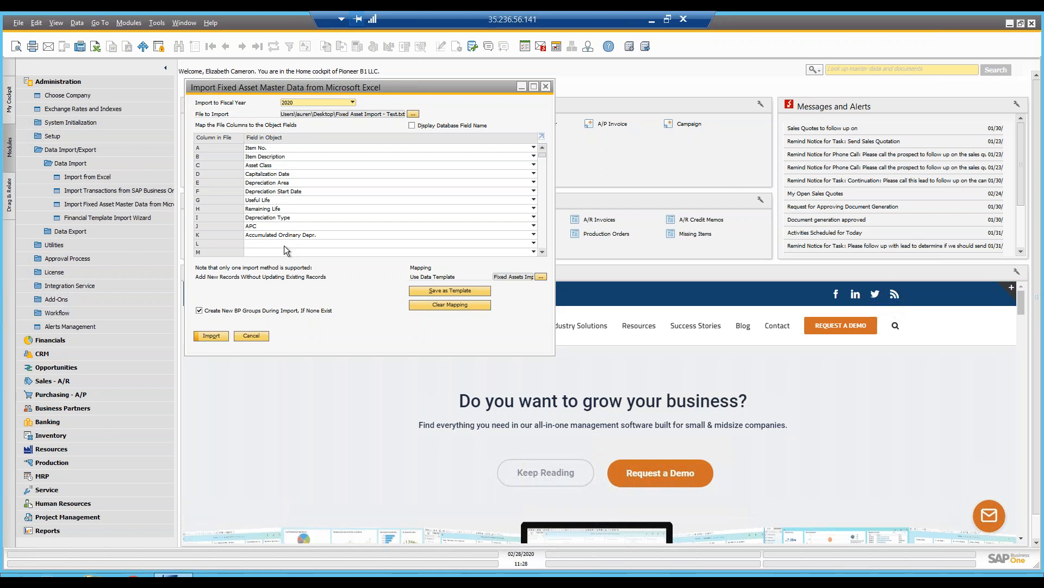
click(204, 334)
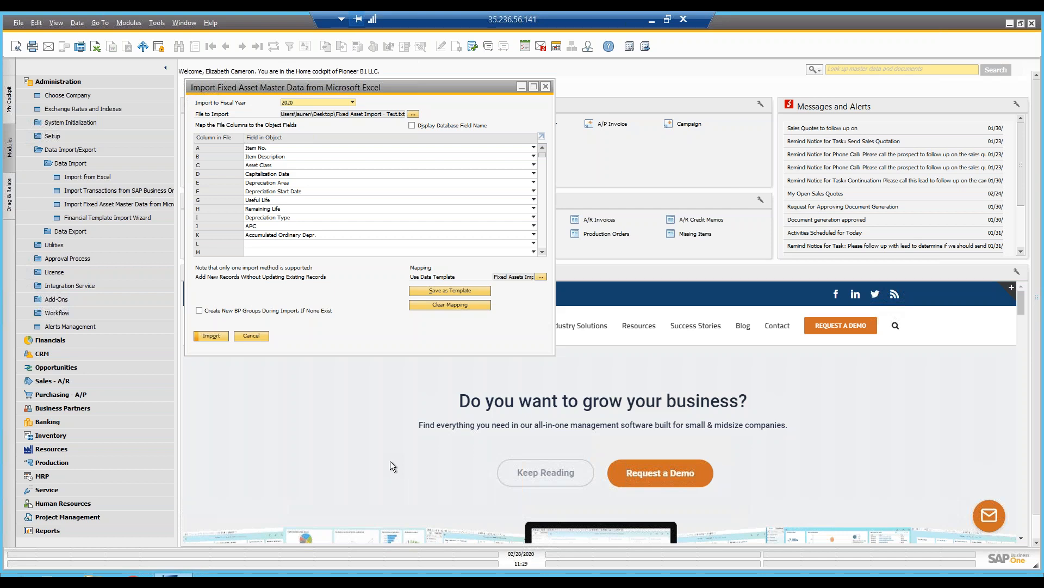
Return to the Fixed Asset Import workbook in Excel to review the TRUCK3 row
click(652, 22)
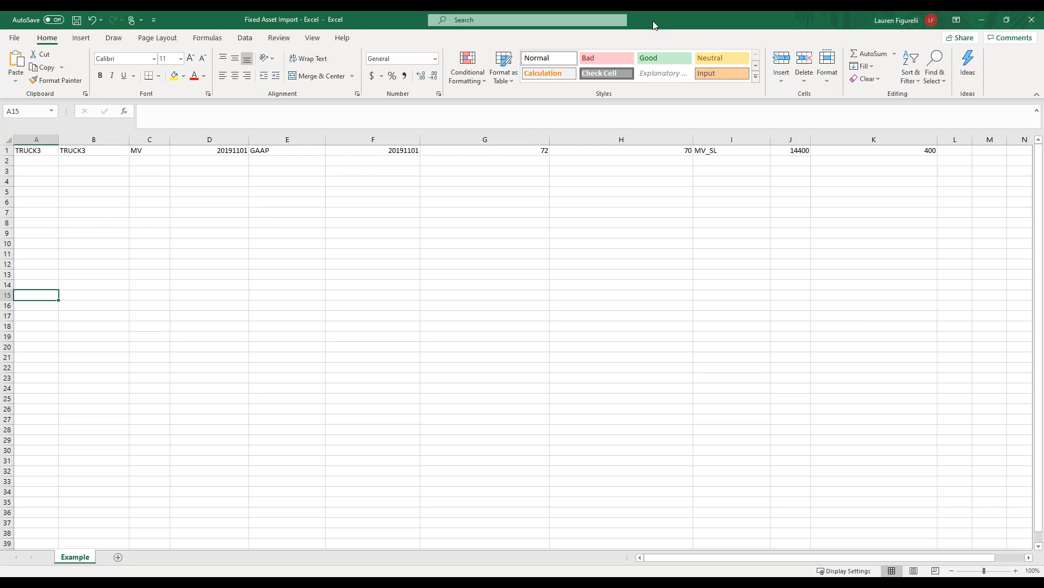
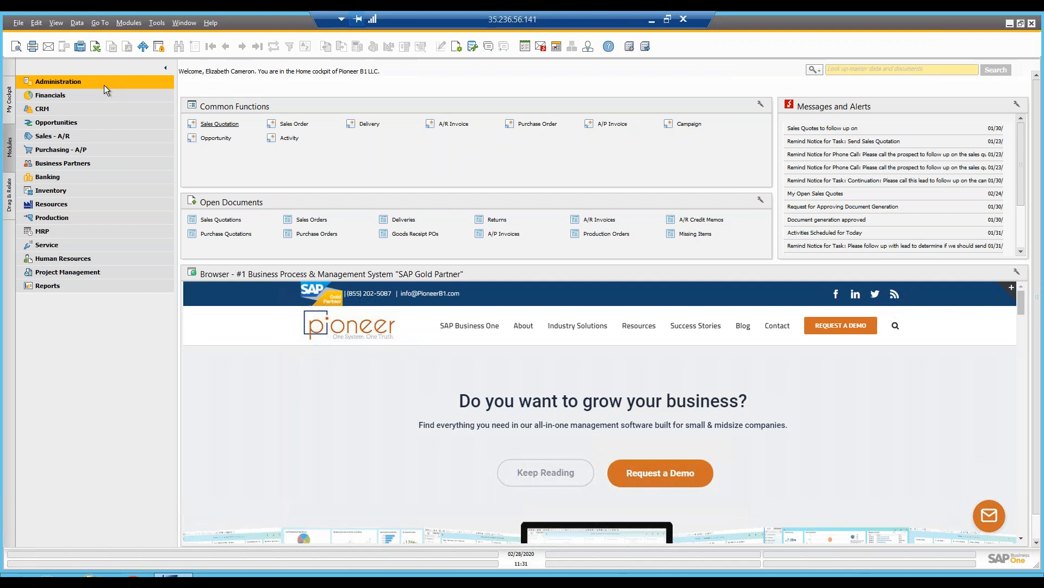
Start an item-type A/P invoice and choose the vendor listed directly above Blockies Corporation
click(107, 153)
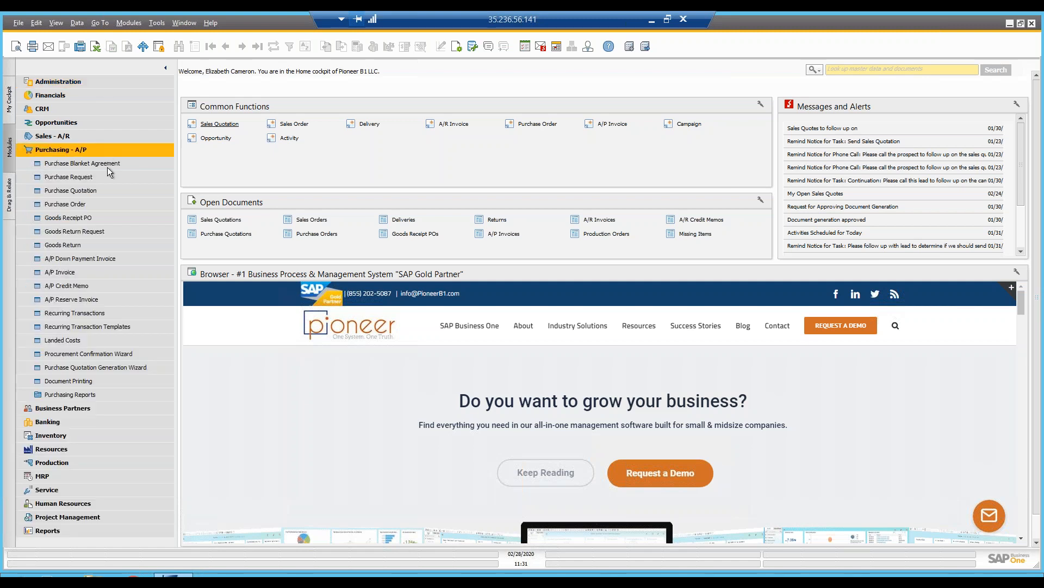
click(93, 273)
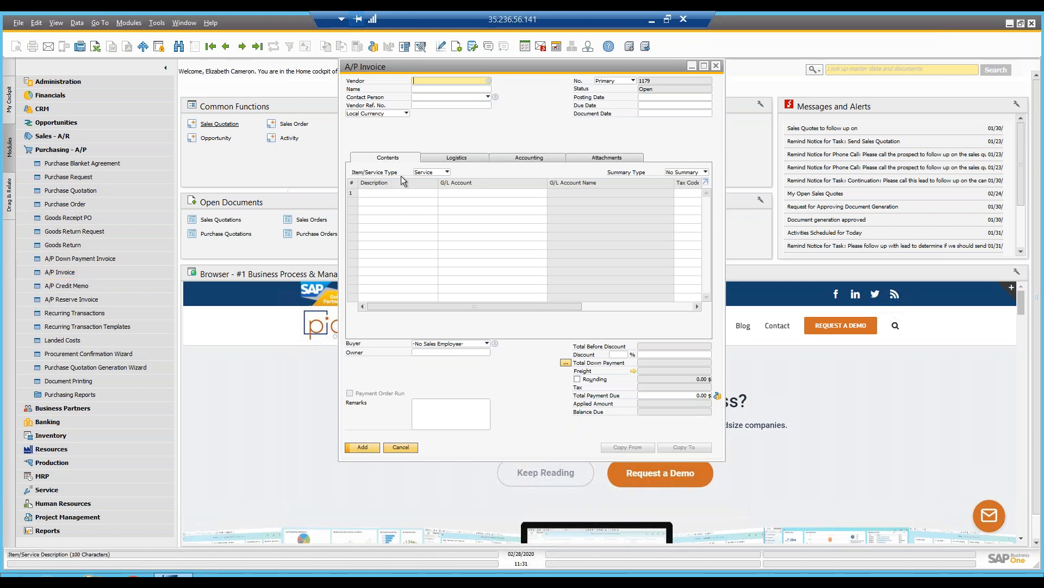
click(431, 172)
click(425, 181)
click(414, 81)
key(Tab)
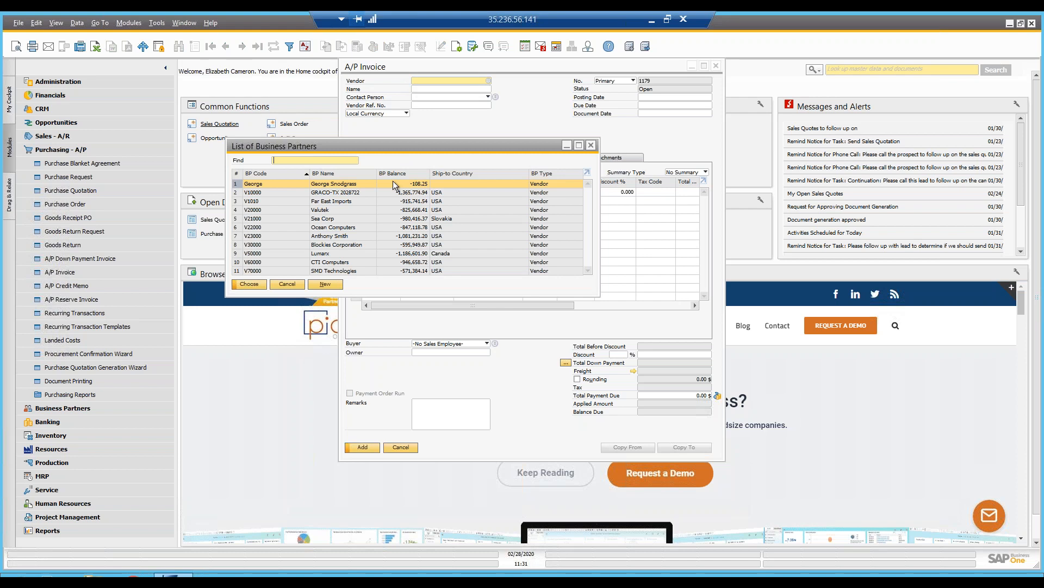
double_click(327, 236)
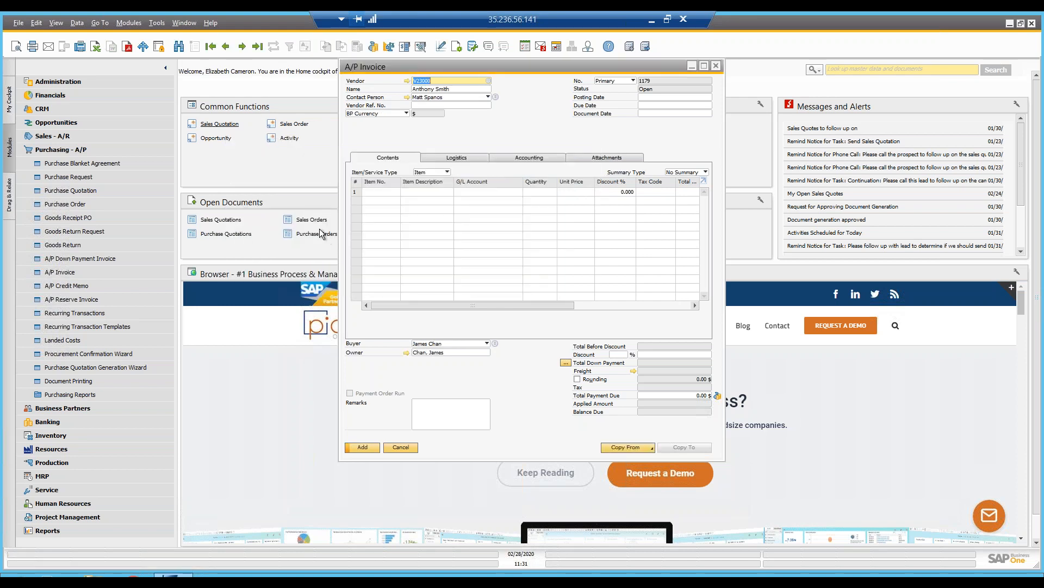
Set the A/P invoice's posting date to 02/28/2020
click(645, 95)
text(02/28/2020)
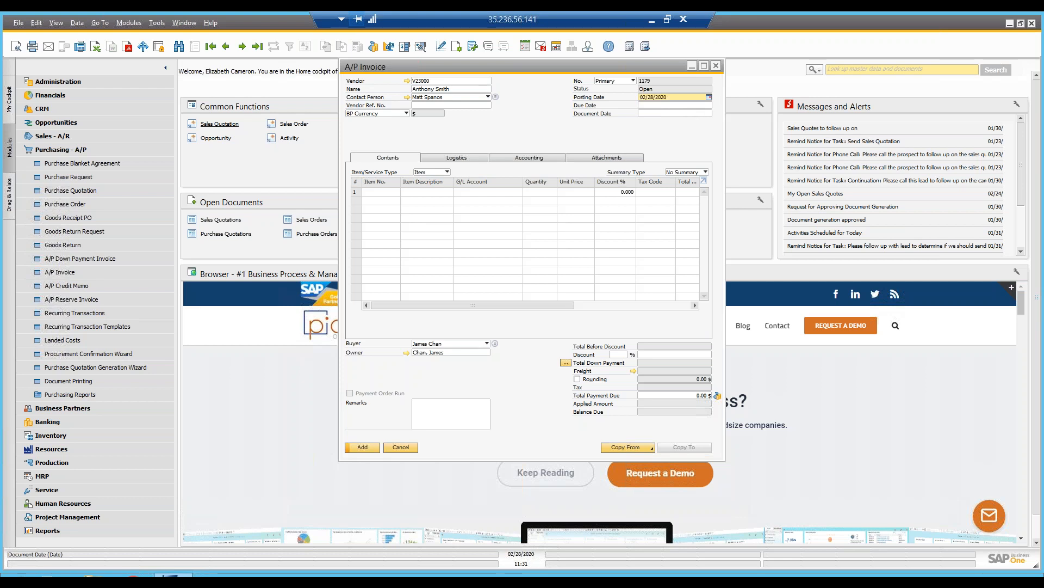
key(Tab)
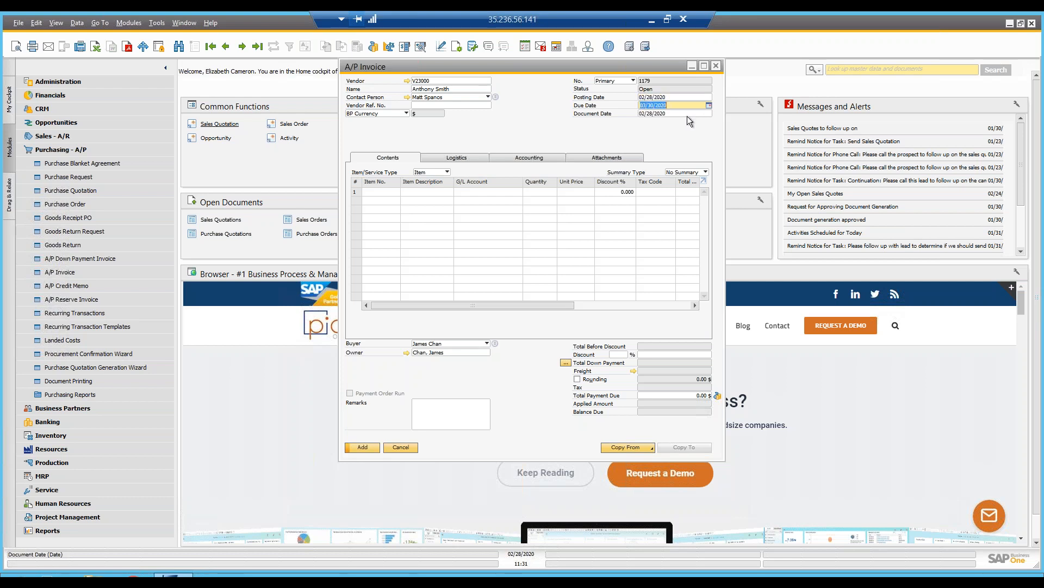
click(388, 196)
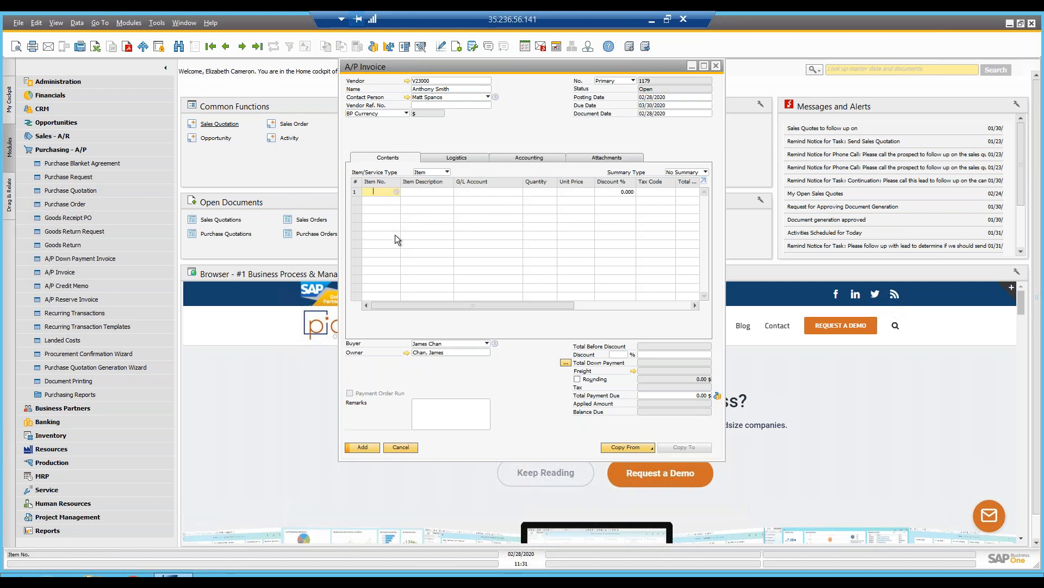
Set the A/P invoice's posting date to 12/01/2019 and update the G/L accounts for that posting period
click(665, 98)
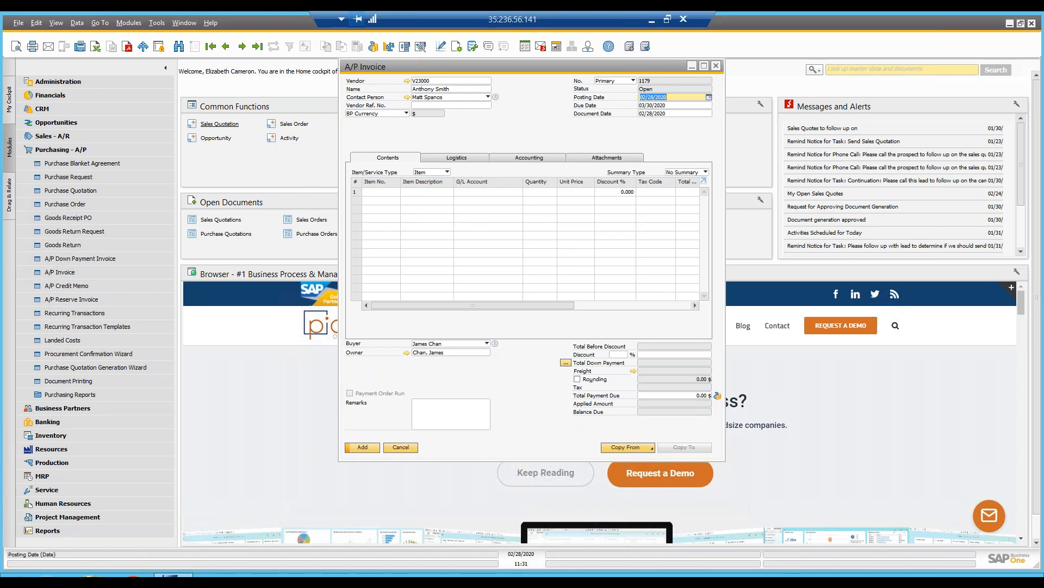
text(120119)
key(Tab)
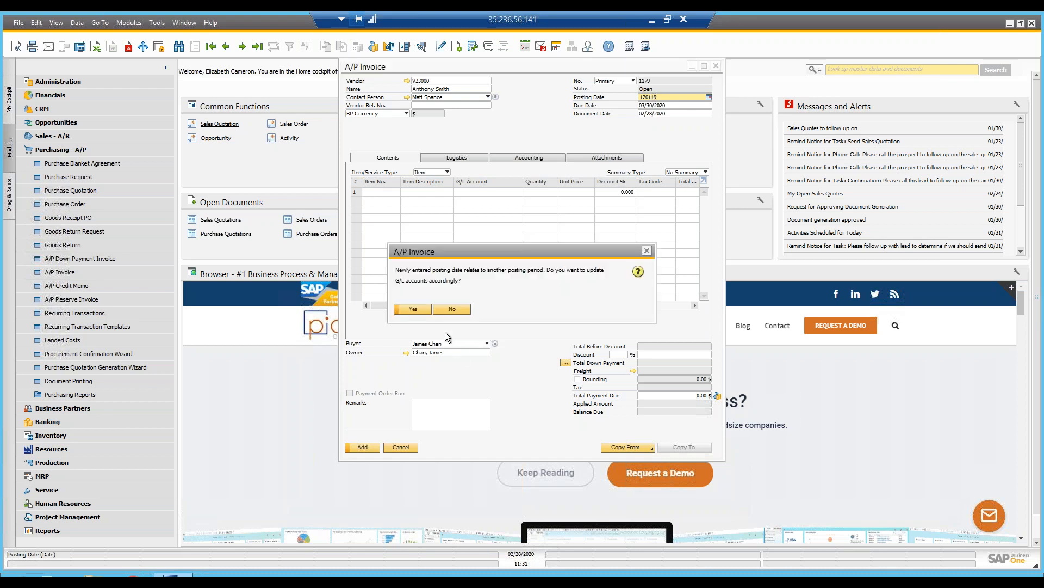
click(421, 310)
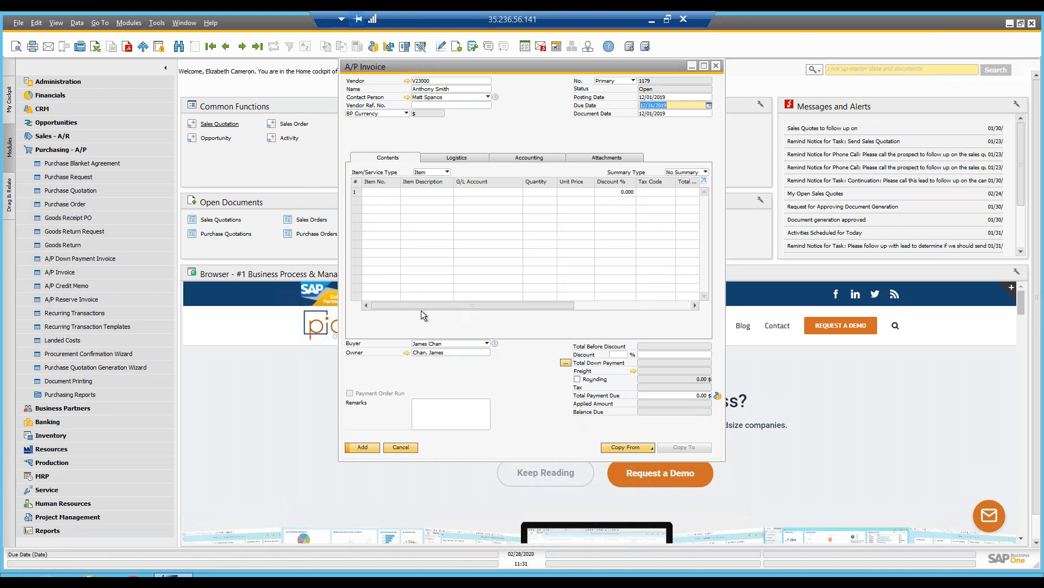
Add TRUCK1 as the first invoice line with a unit price of 15,000
click(385, 191)
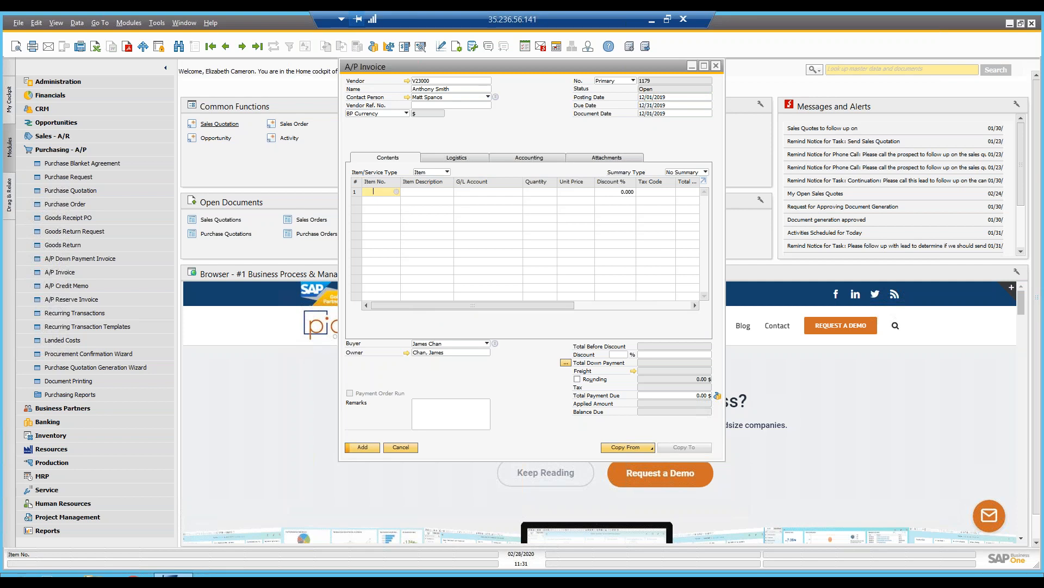
text(TRUCK1)
key(Tab)
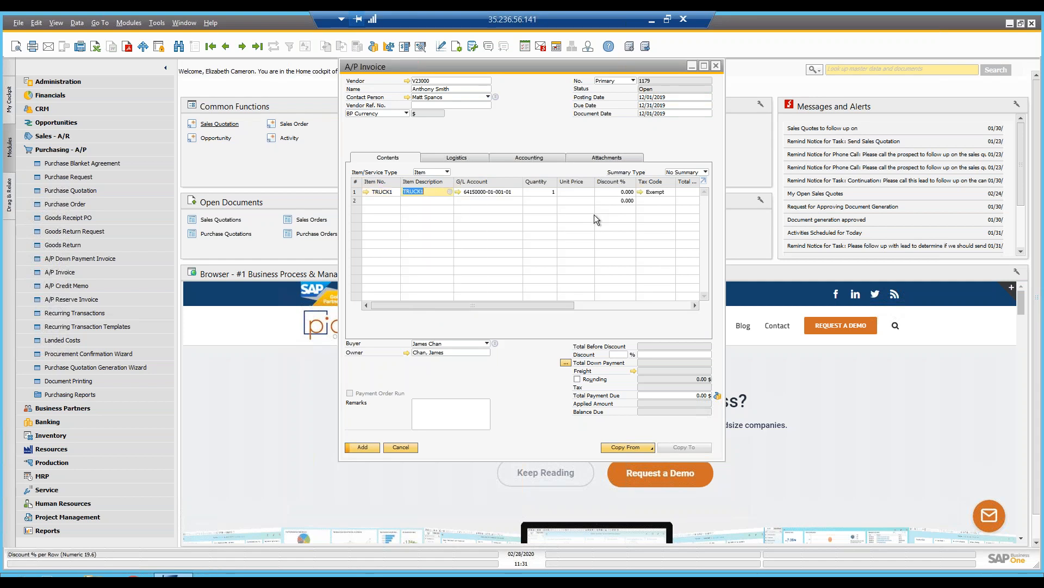
click(578, 191)
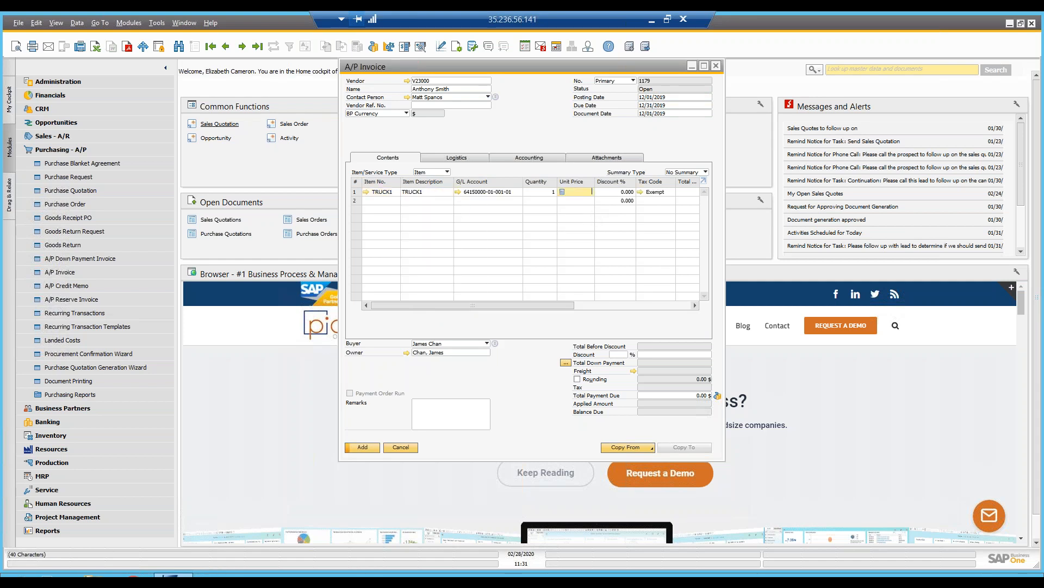
text(15000)
key(Tab)
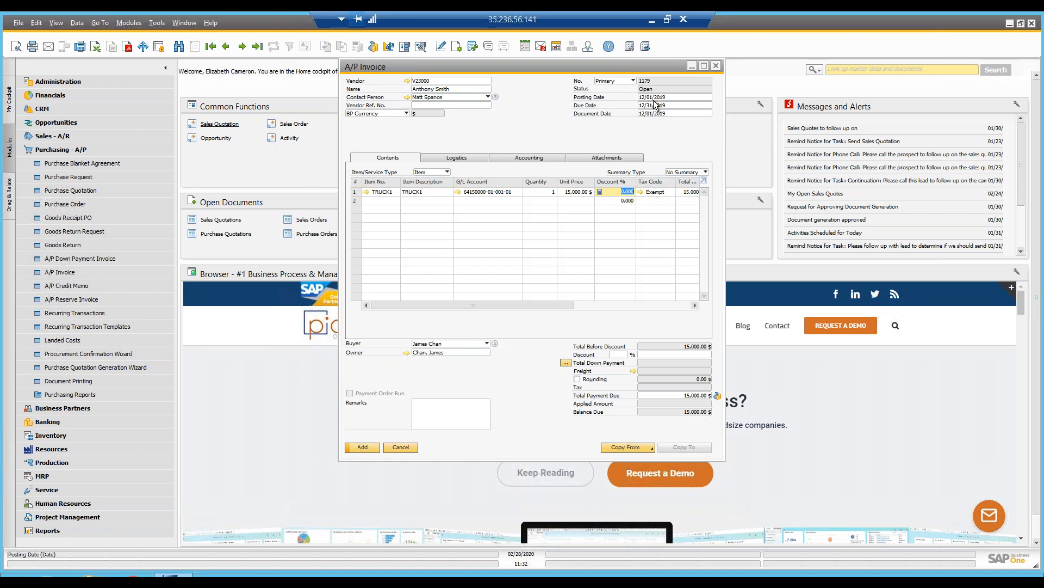
Check the asset value date in the A/P invoice's accounting details
click(532, 158)
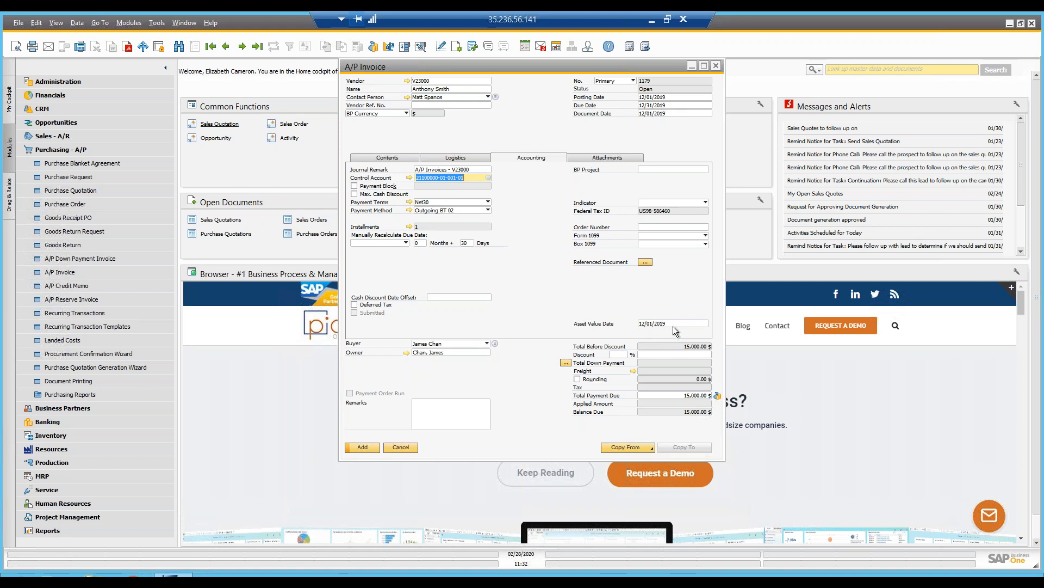
Add the A/P invoice for TRUCK1, accepting that it becomes unchangeable and exceeds the account budget
click(389, 158)
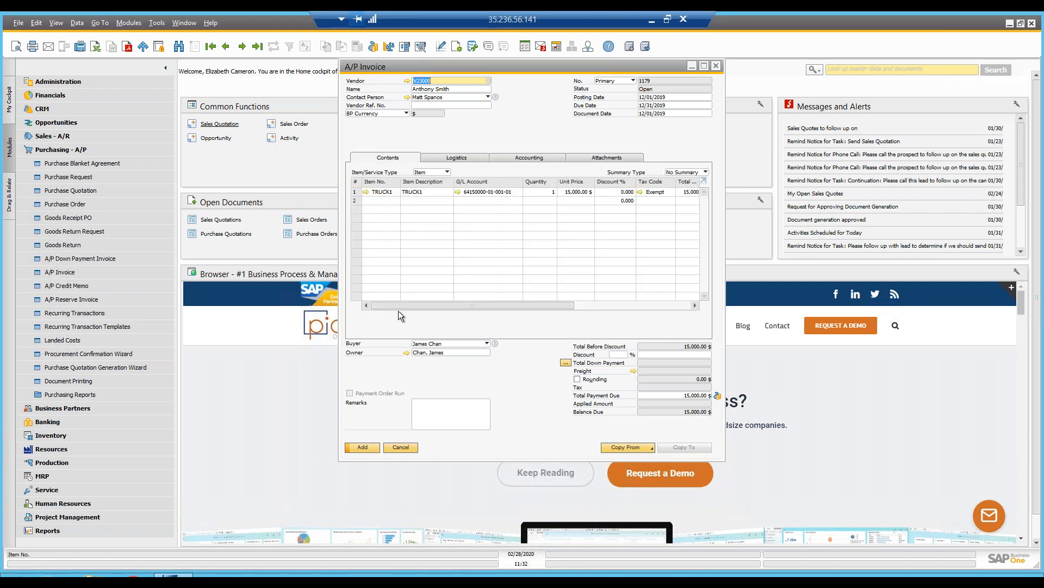
click(364, 445)
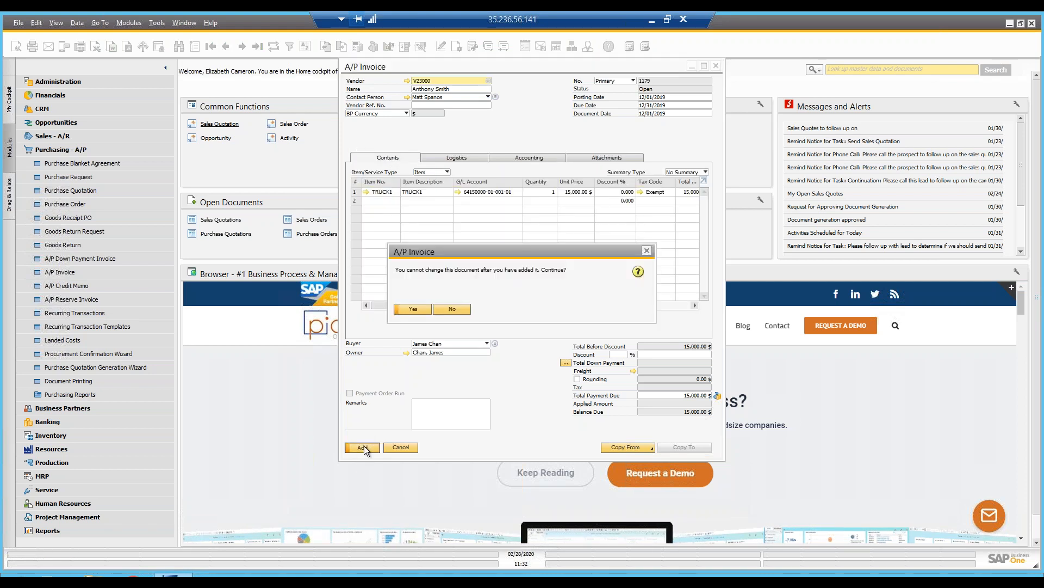
click(423, 315)
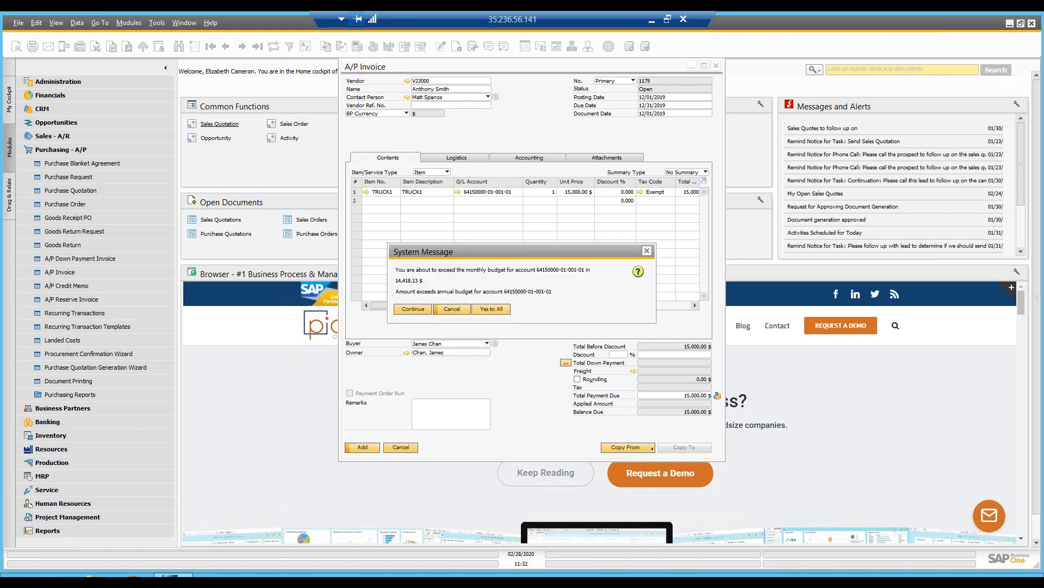
click(429, 308)
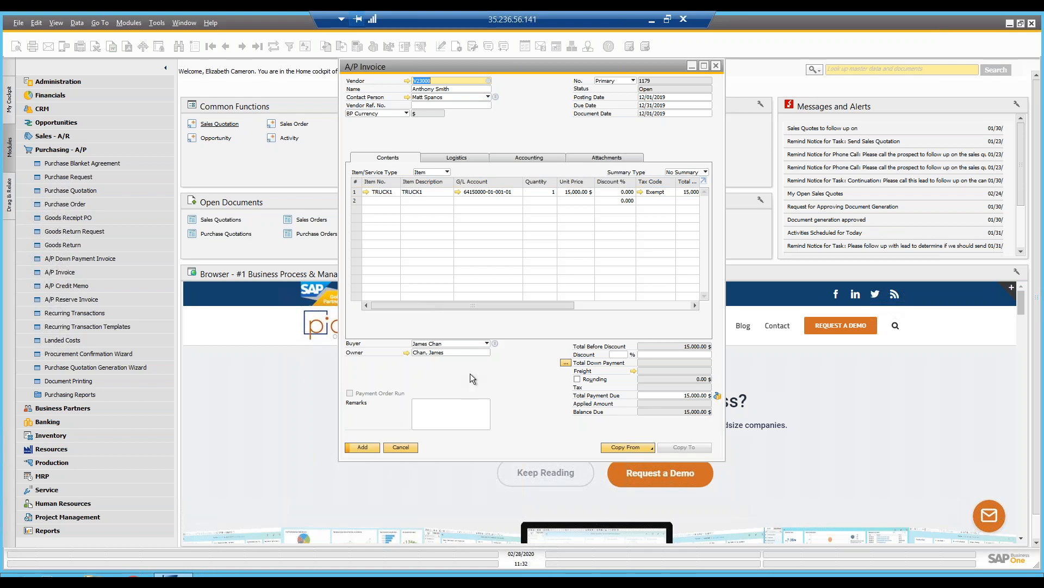
click(449, 322)
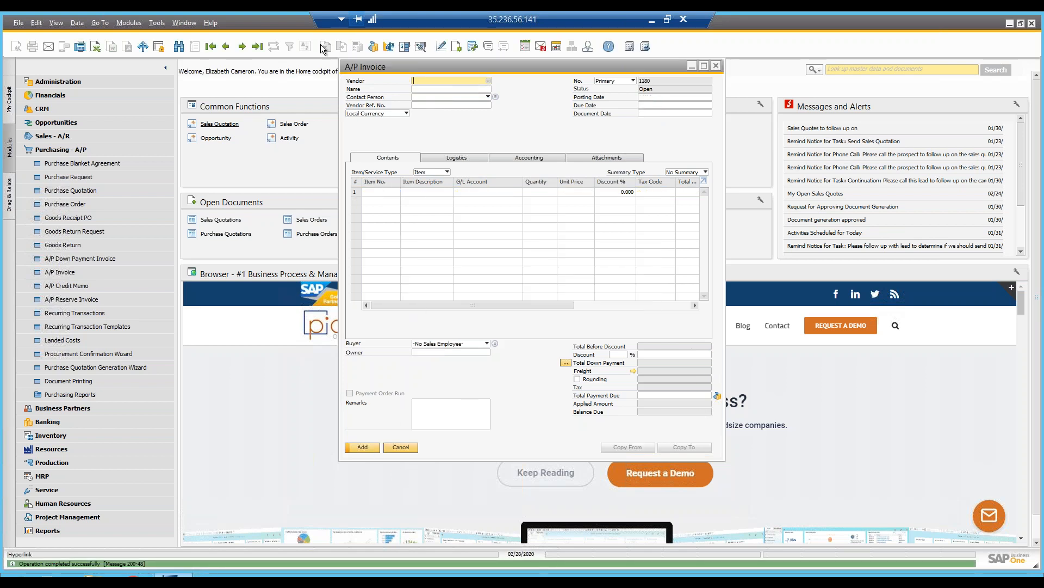
Reopen the posted TRUCK1 A/P invoice and examine its relationship map and journal entry
click(257, 48)
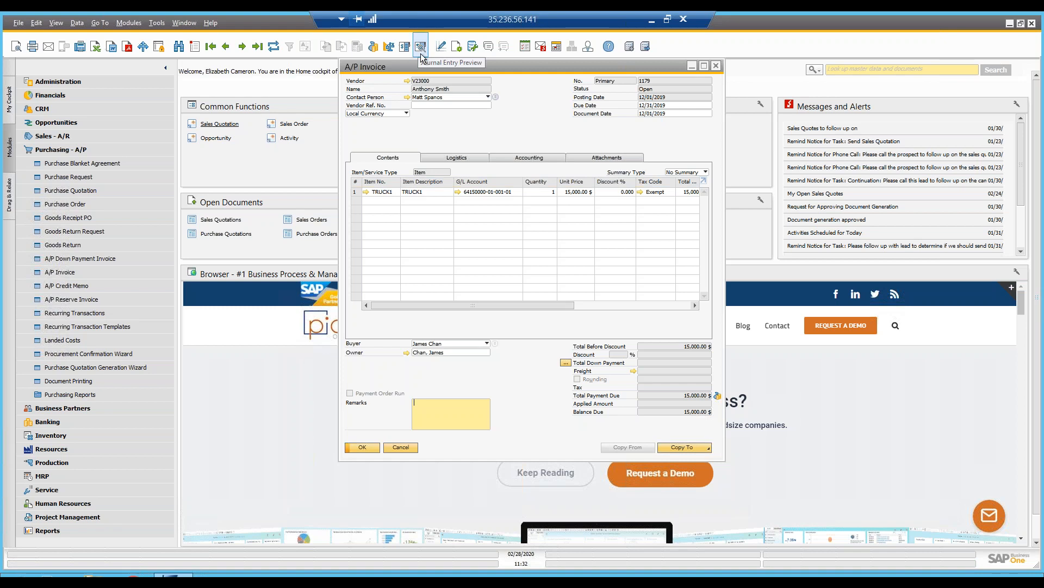
right_click(449, 130)
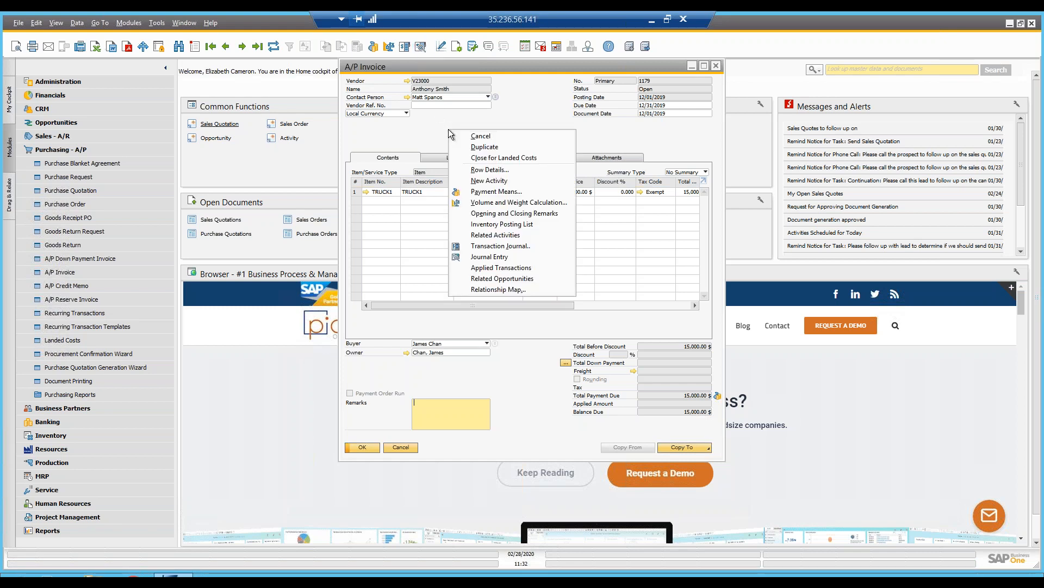
click(494, 289)
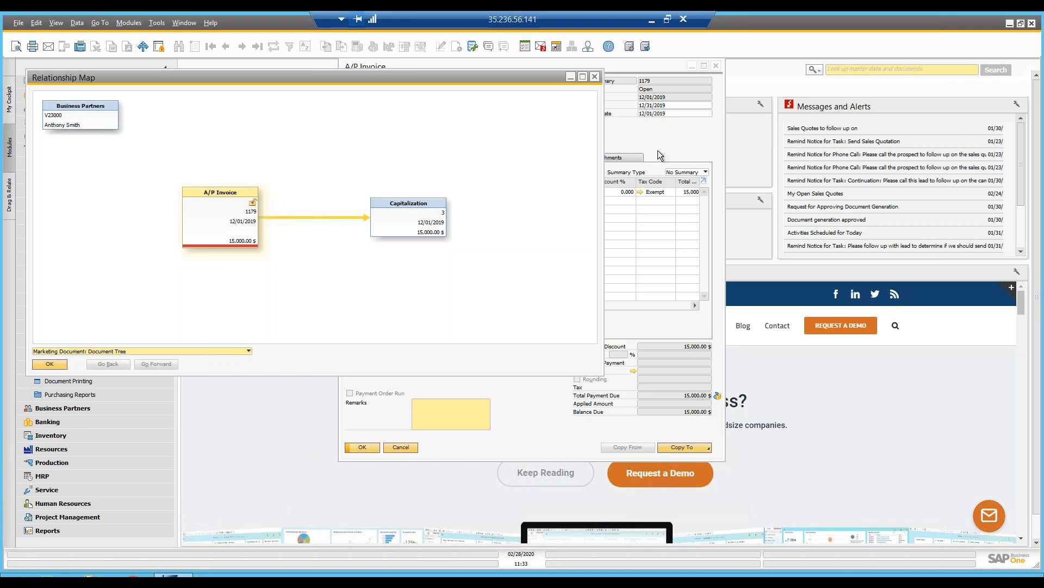
double_click(207, 221)
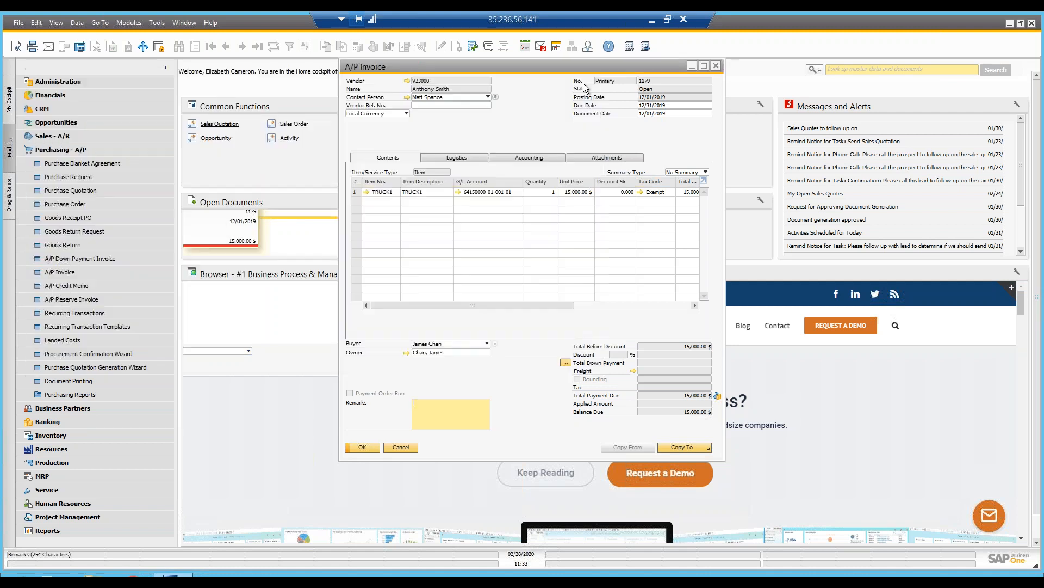
click(421, 46)
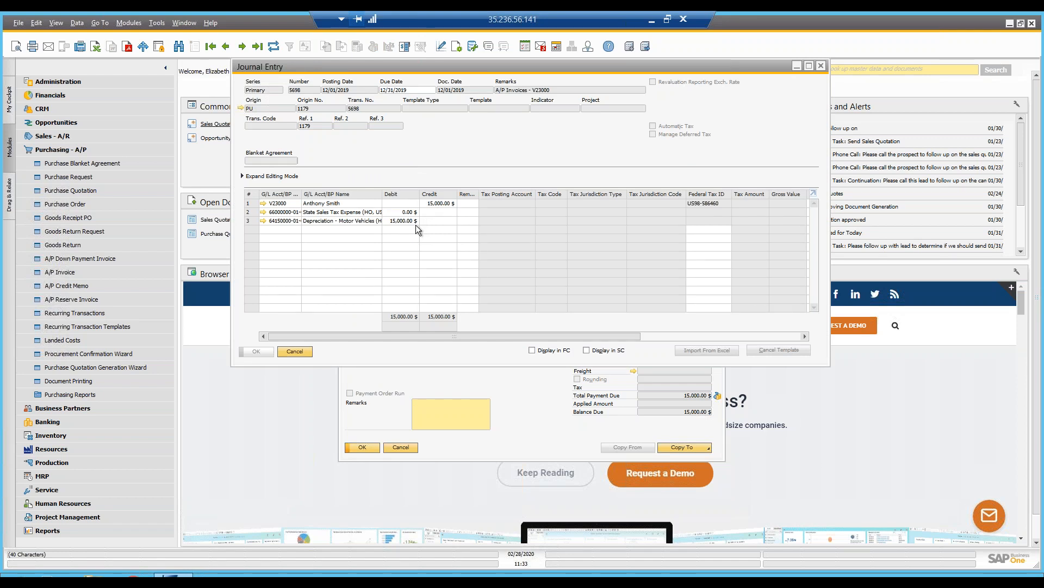
click(311, 350)
Examine the capitalization document linked to the A/P invoice in the relationship map, including its journal entry
right_click(458, 133)
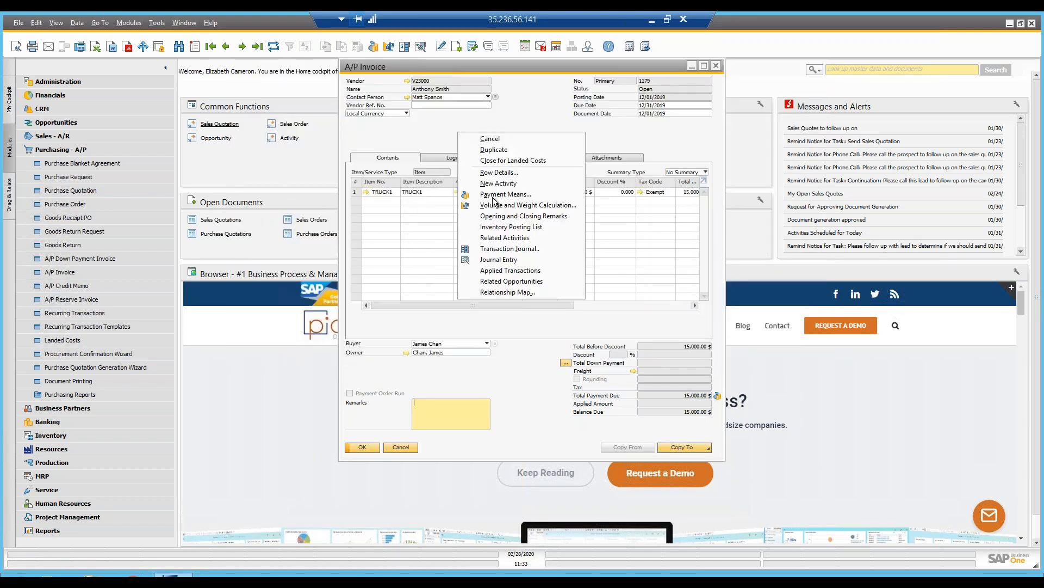
click(524, 295)
double_click(397, 218)
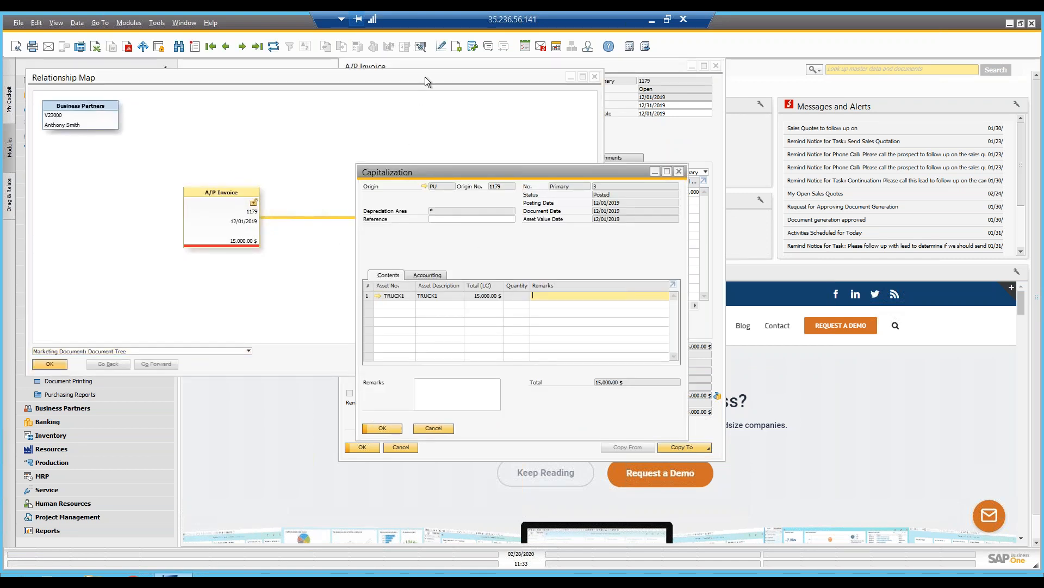
click(423, 54)
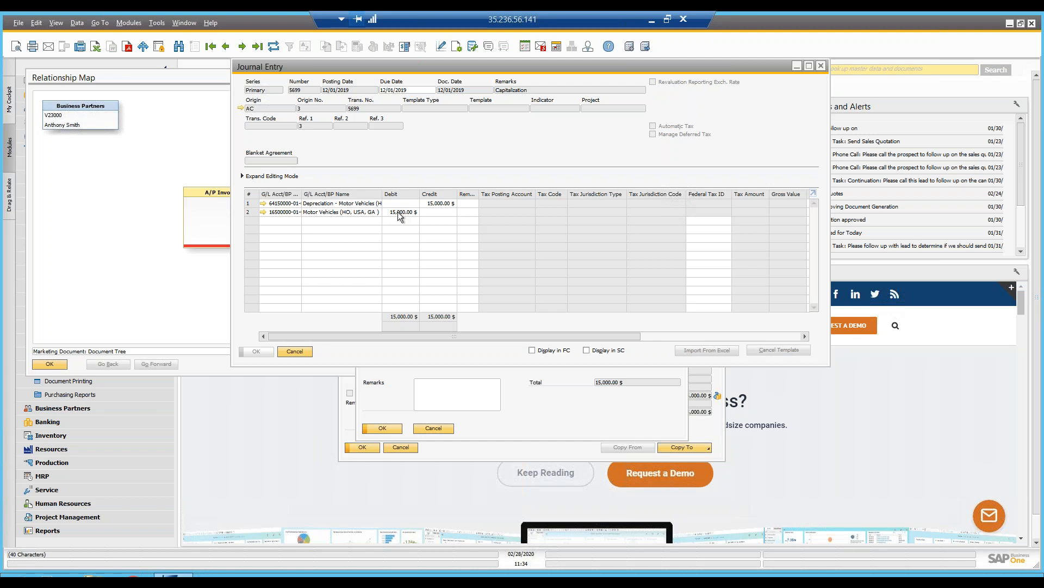
click(295, 351)
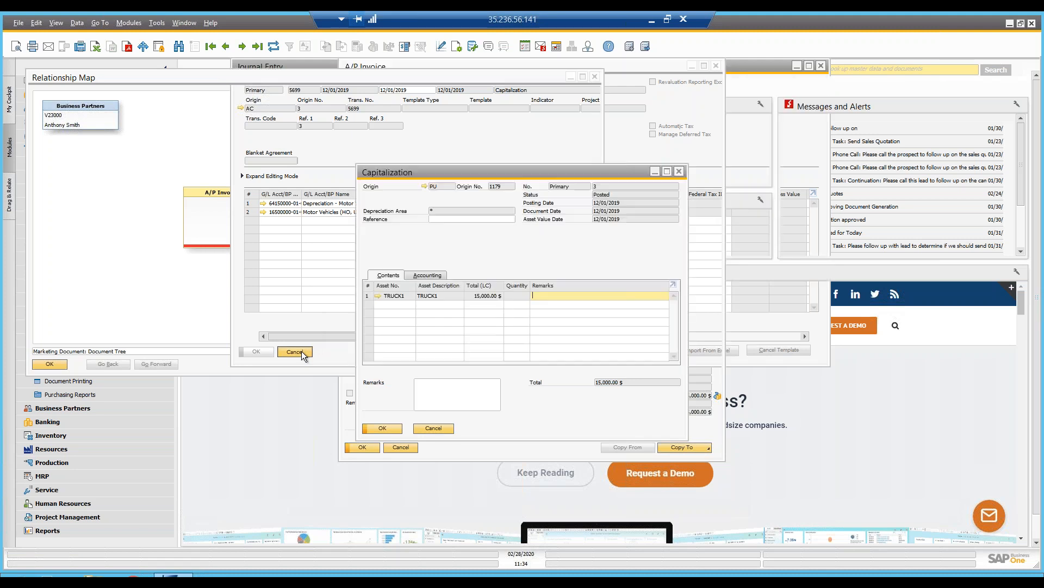
click(424, 427)
click(50, 364)
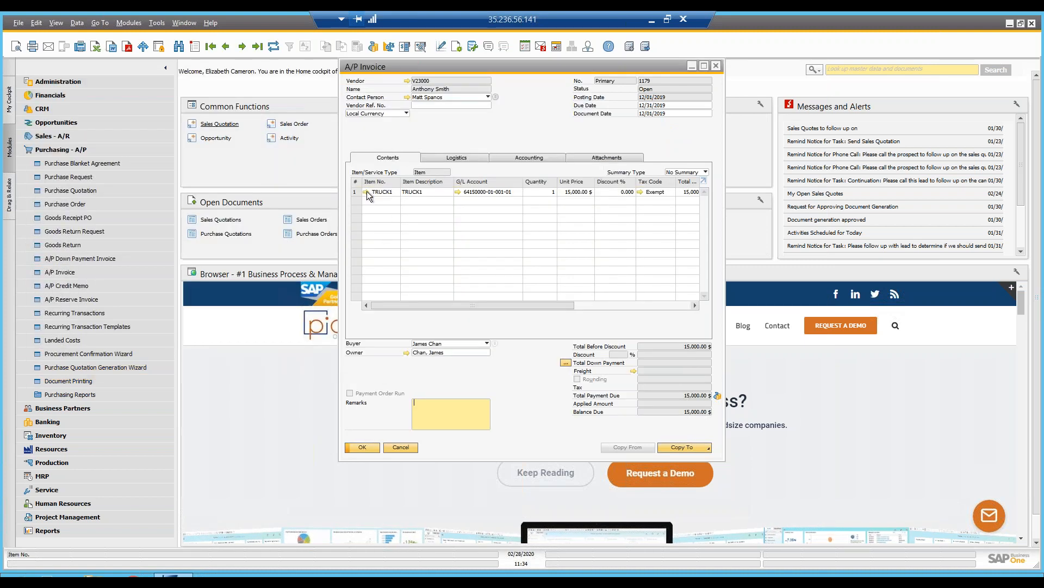
Check TRUCK1's fixed asset overview from the invoice line, and close the asset record and the invoice
mouse_move(366, 191)
click(366, 191)
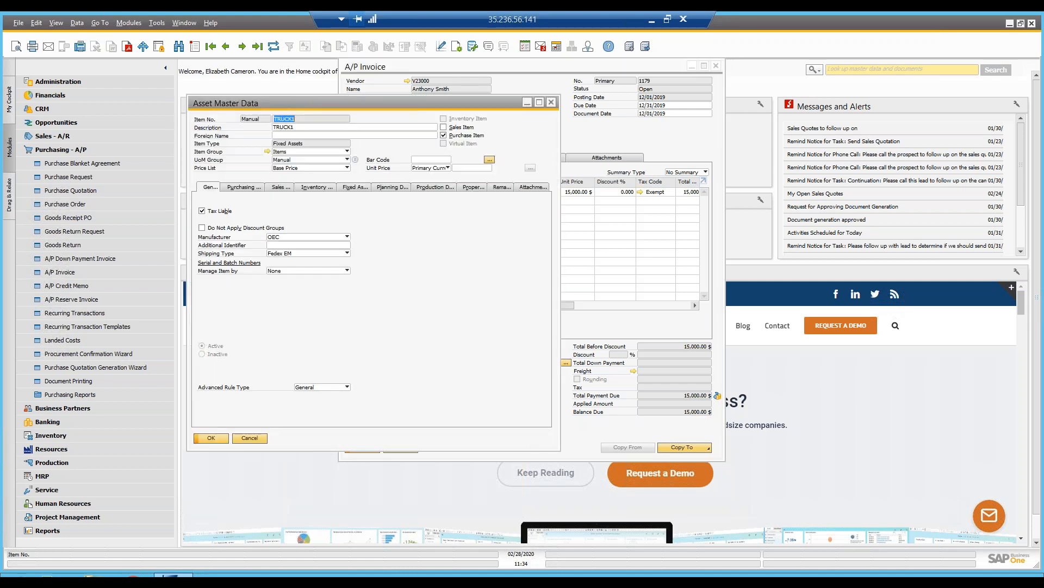
click(350, 187)
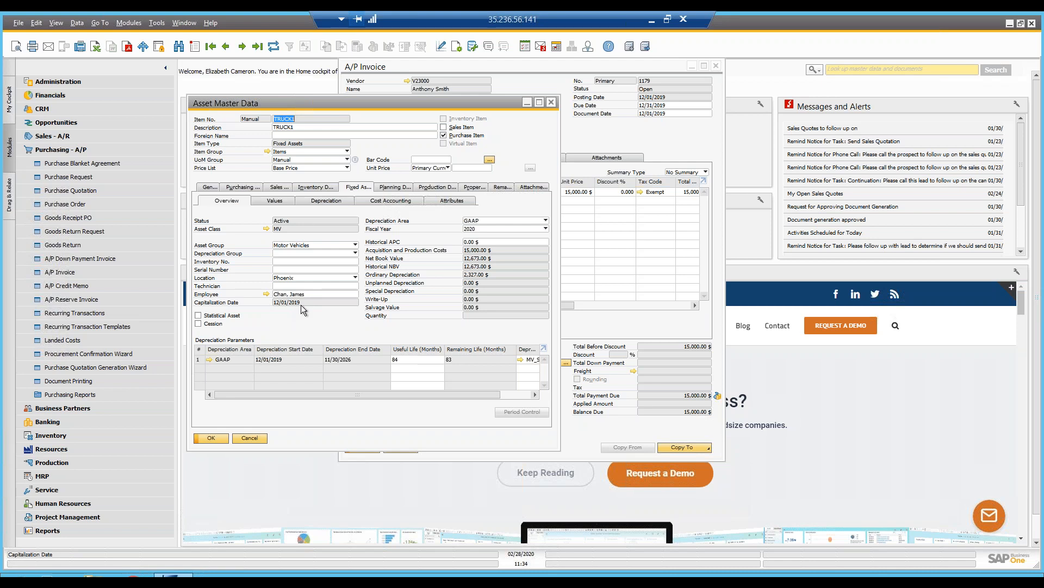
click(258, 437)
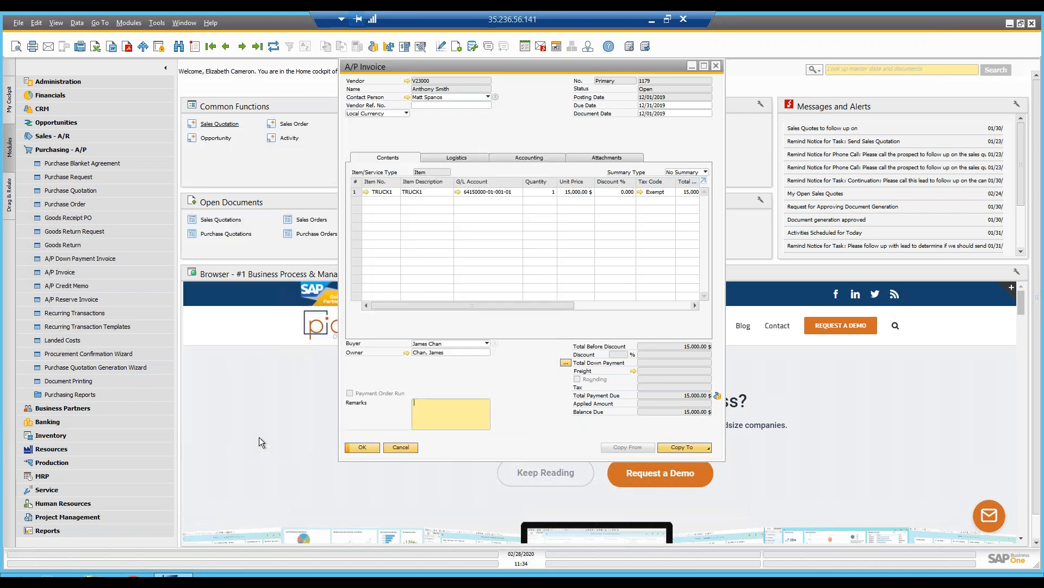
click(390, 448)
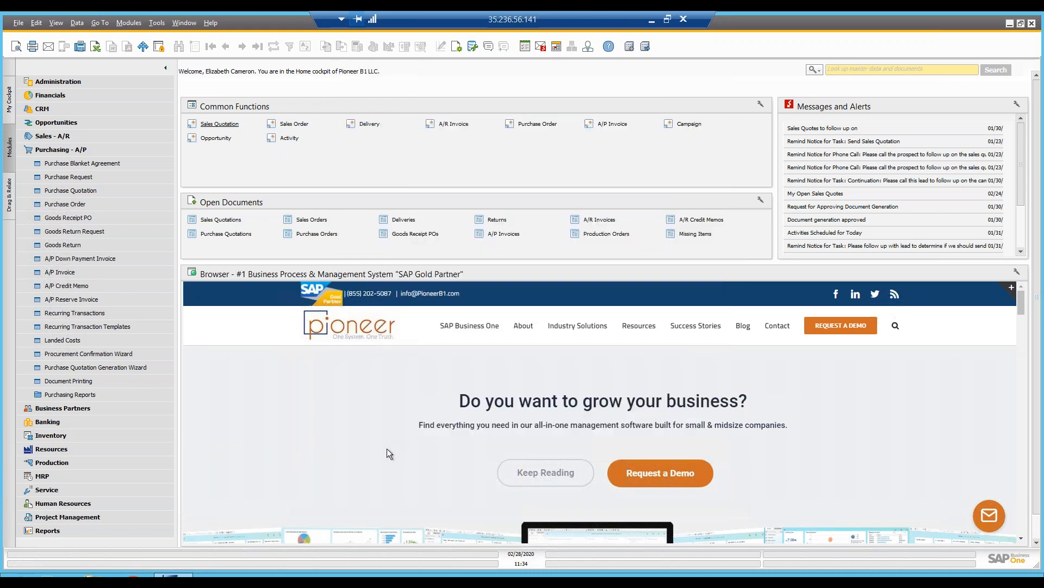
Preview a depreciation run for the GAAP area up to 02/29/2020
click(113, 95)
click(77, 311)
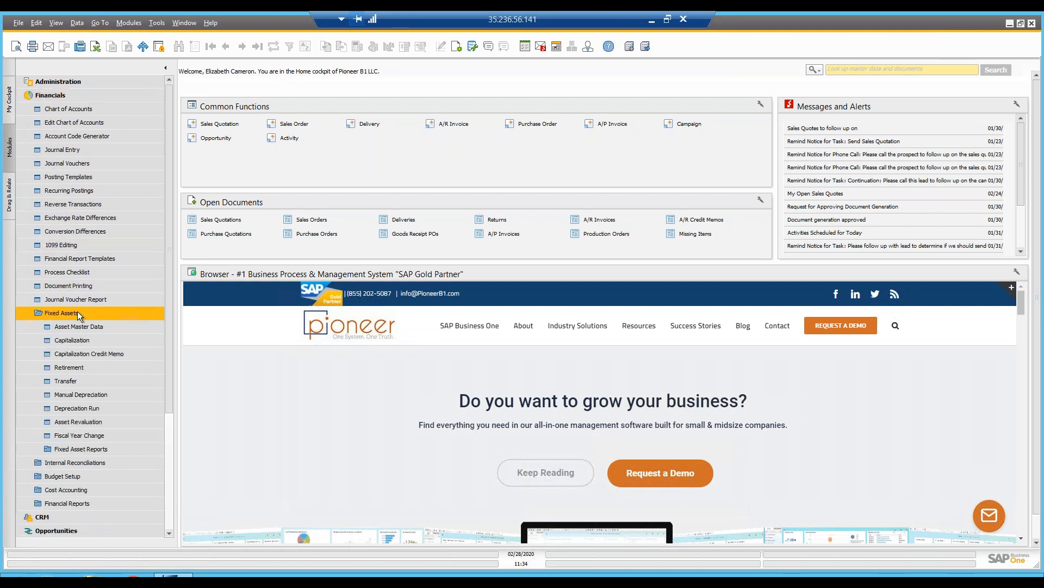
click(109, 408)
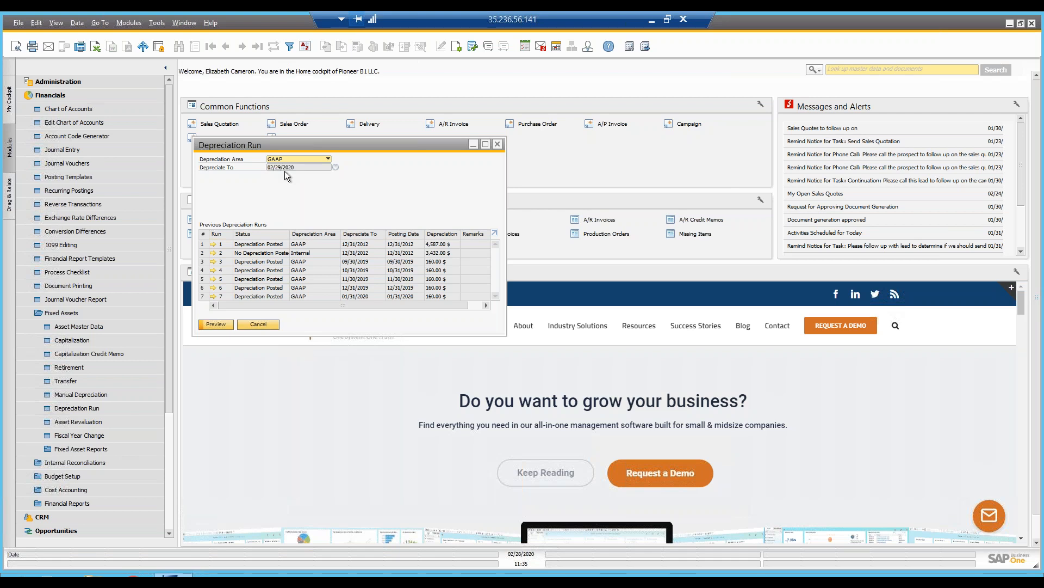
click(217, 324)
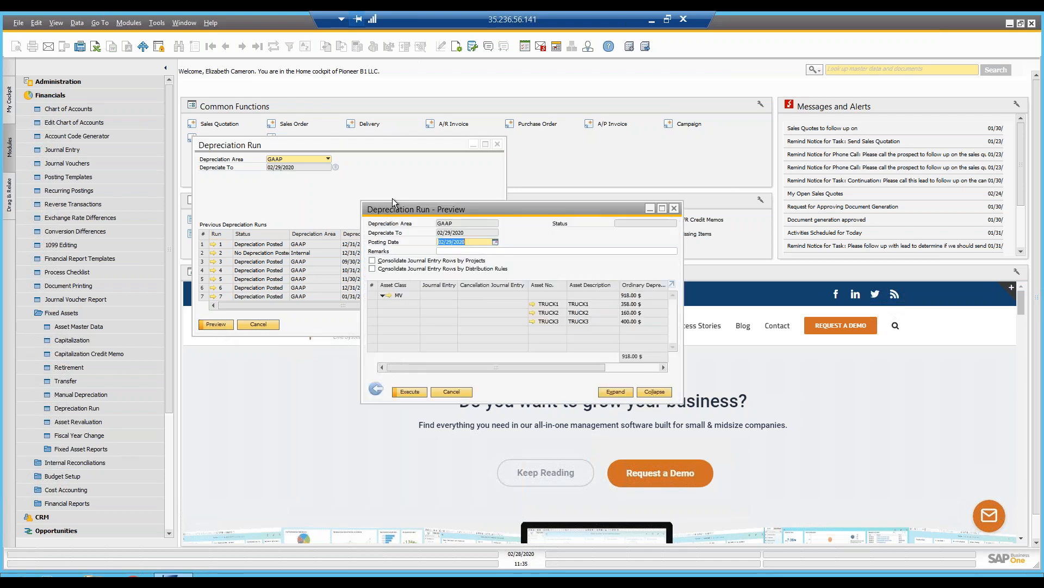
drag(360, 205, 278, 140)
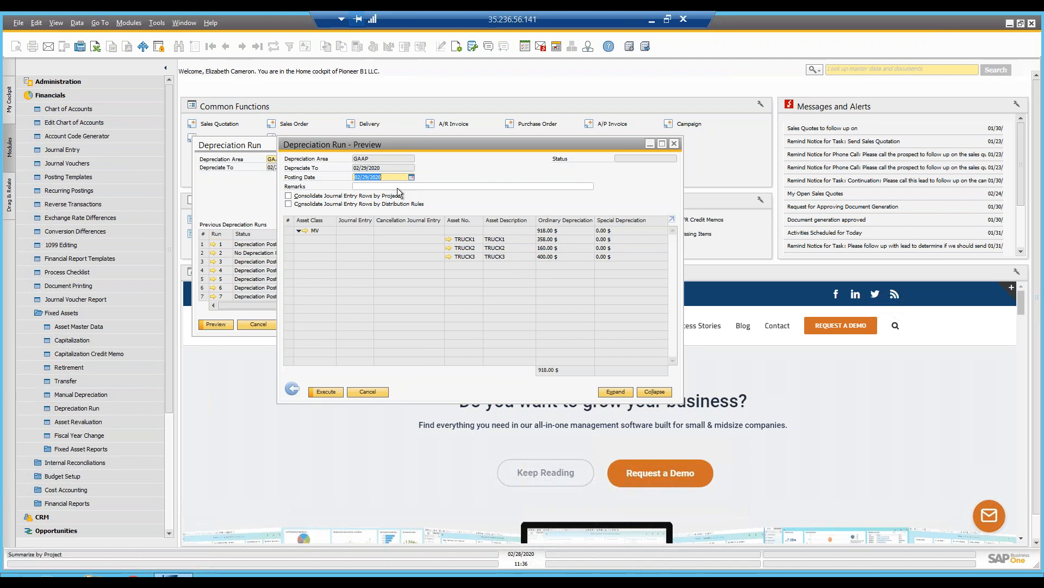
Set the depreciation run's posting date to 02/28/2020 and execute the run
text(0228)
key(Tab)
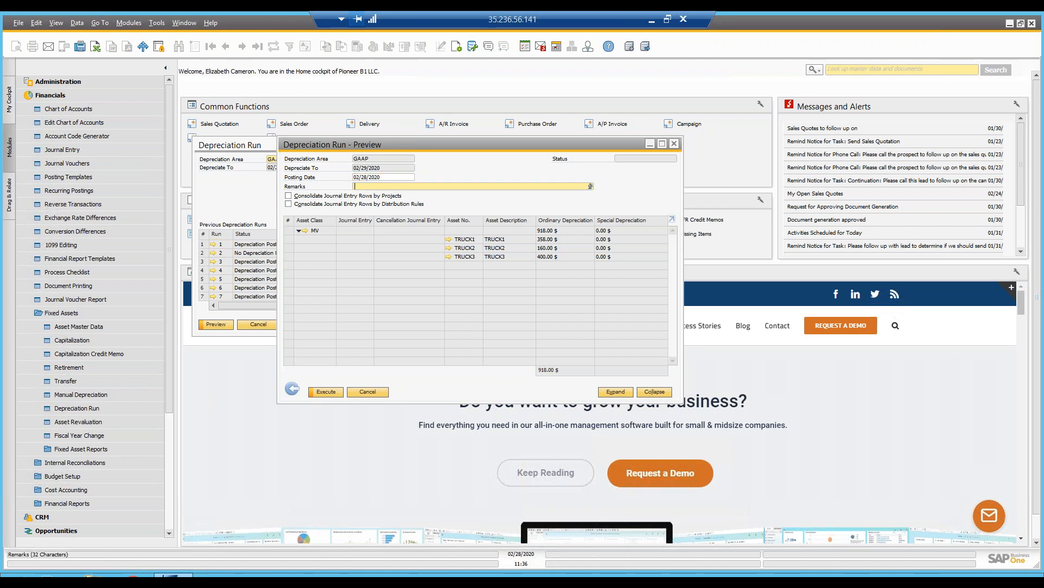
click(325, 392)
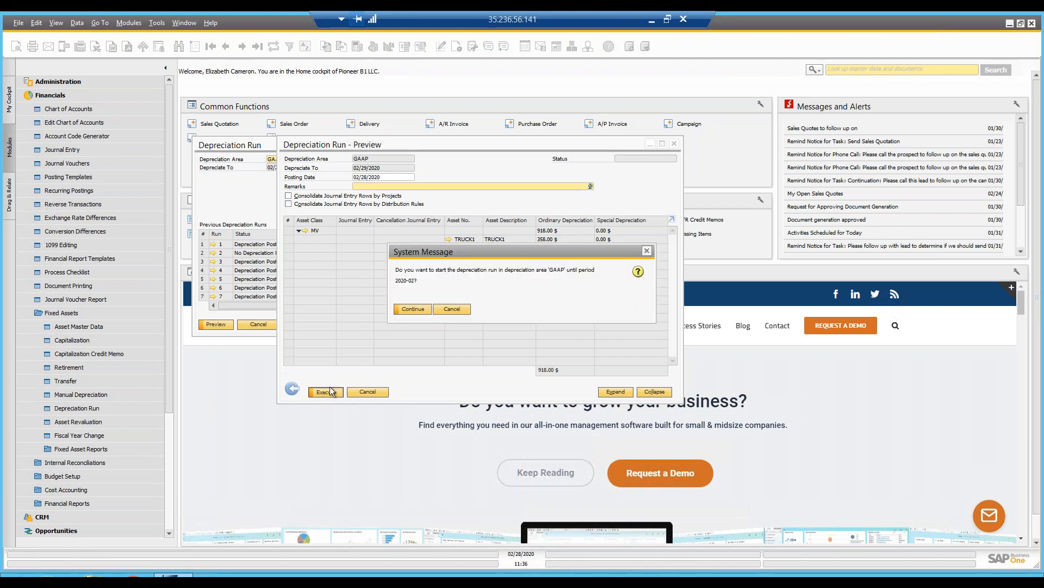
click(419, 309)
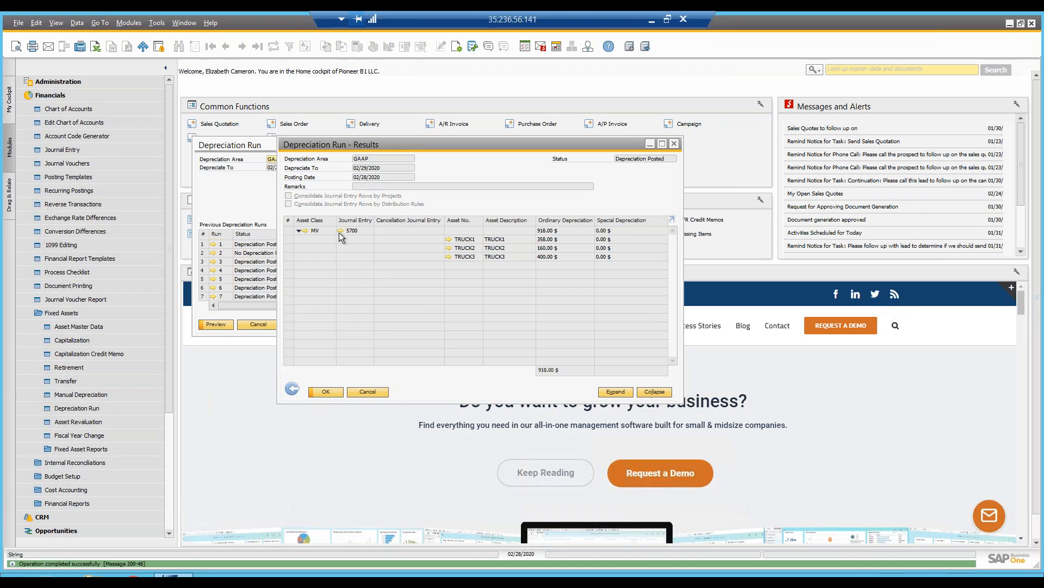
Examine the journal entry posted for asset class MV by the depreciation run, and close the run
mouse_move(339, 234)
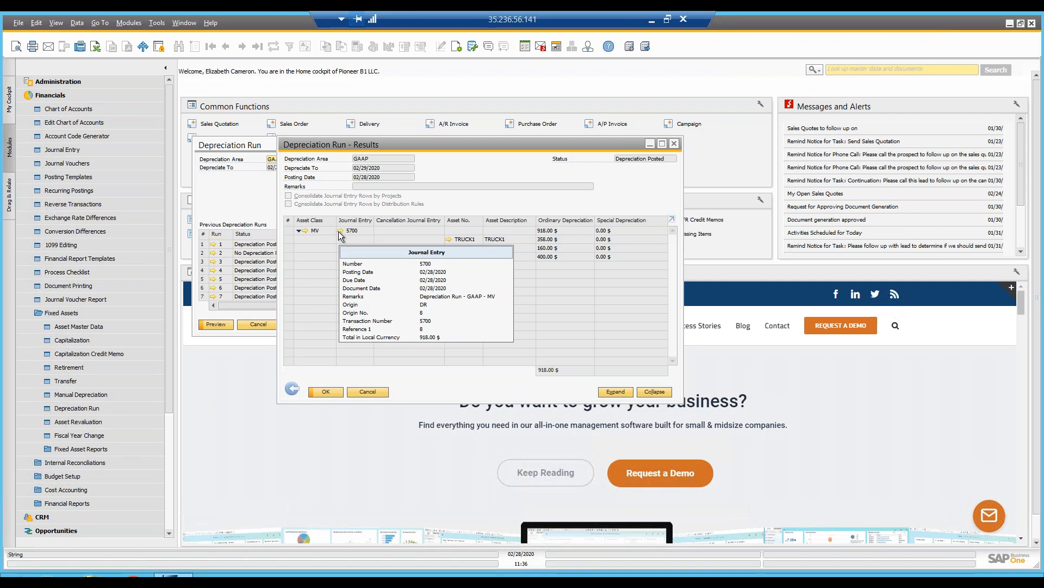
click(338, 231)
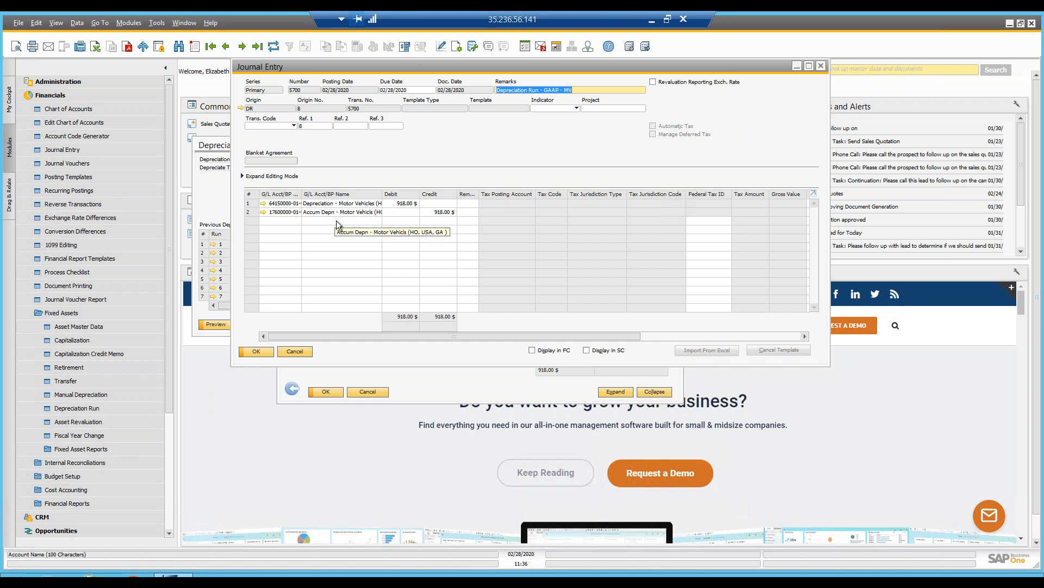
click(309, 352)
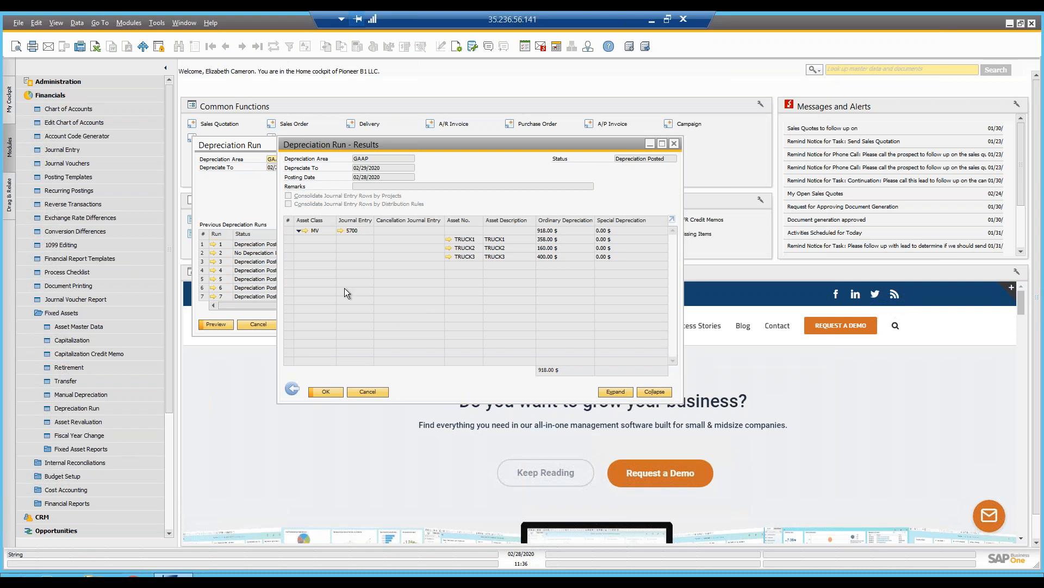
click(293, 388)
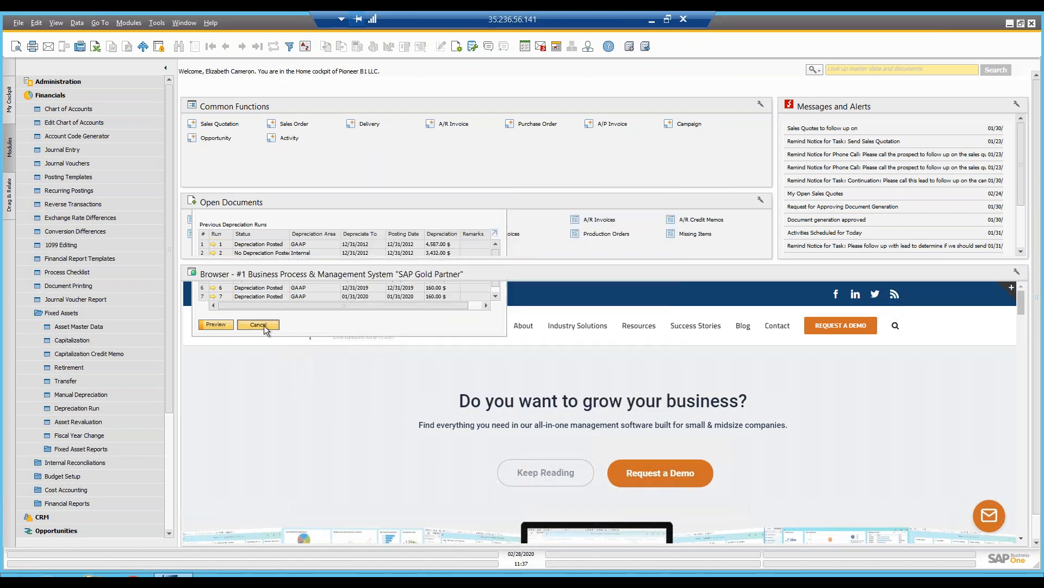
click(258, 324)
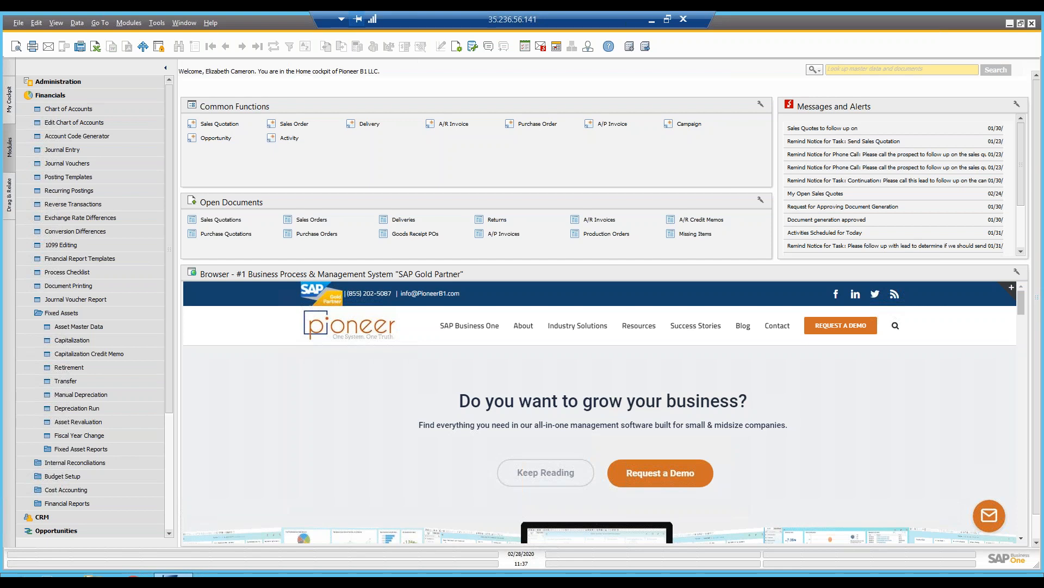
Open a blank A/R invoice from the sales module
click(112, 101)
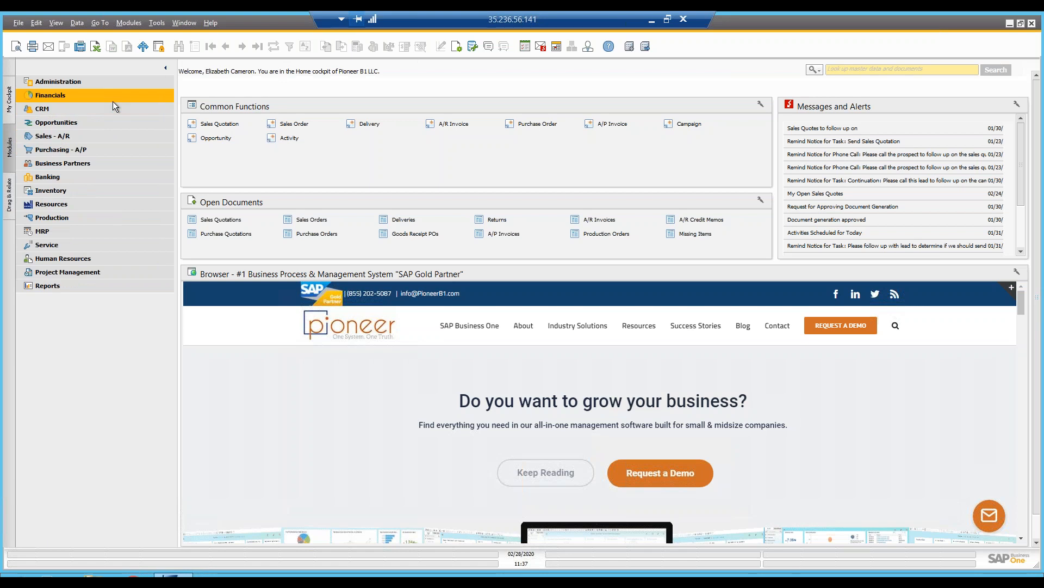
click(96, 138)
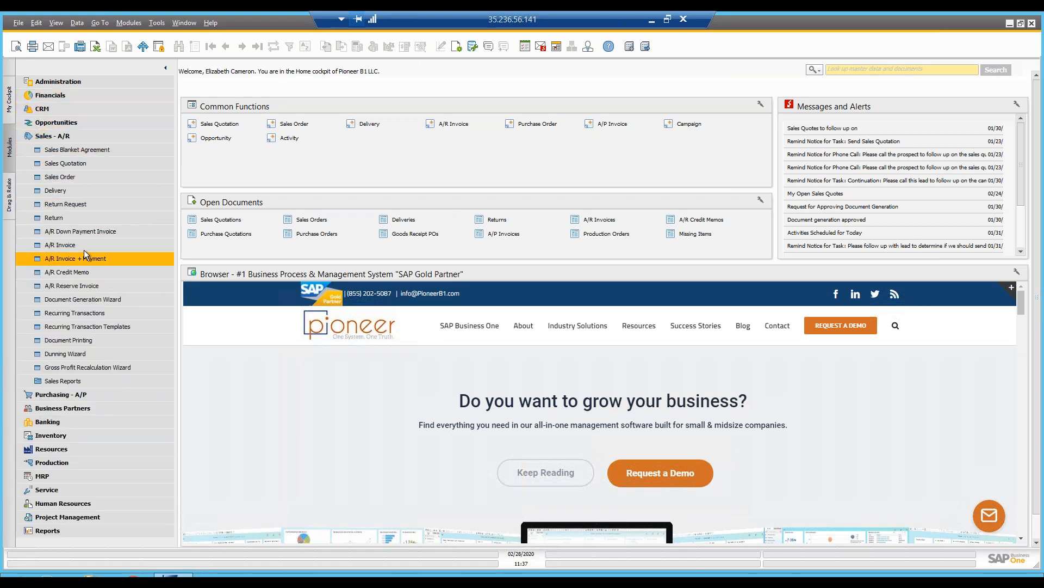
click(83, 246)
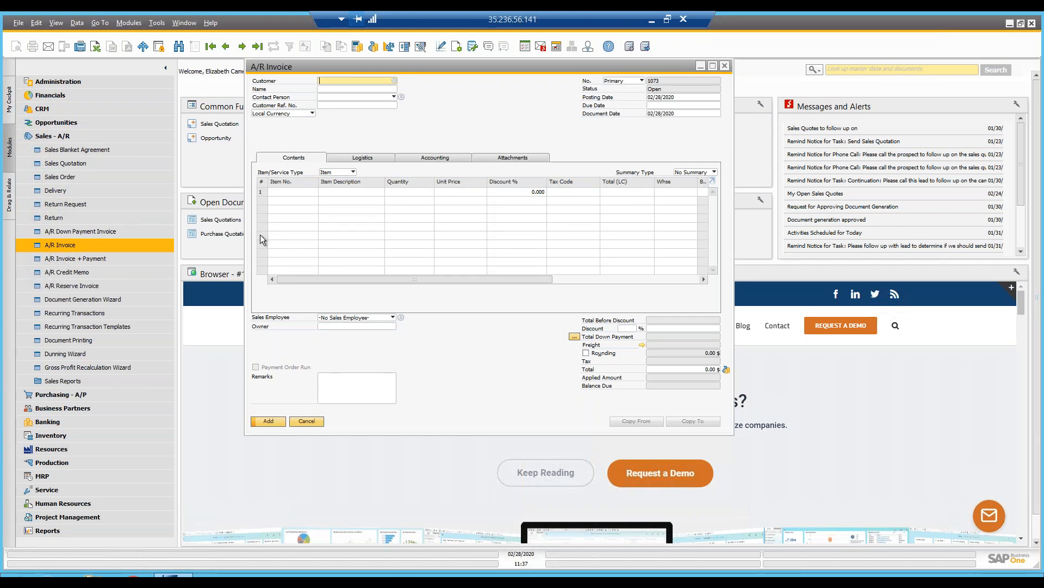
drag(409, 73, 347, 96)
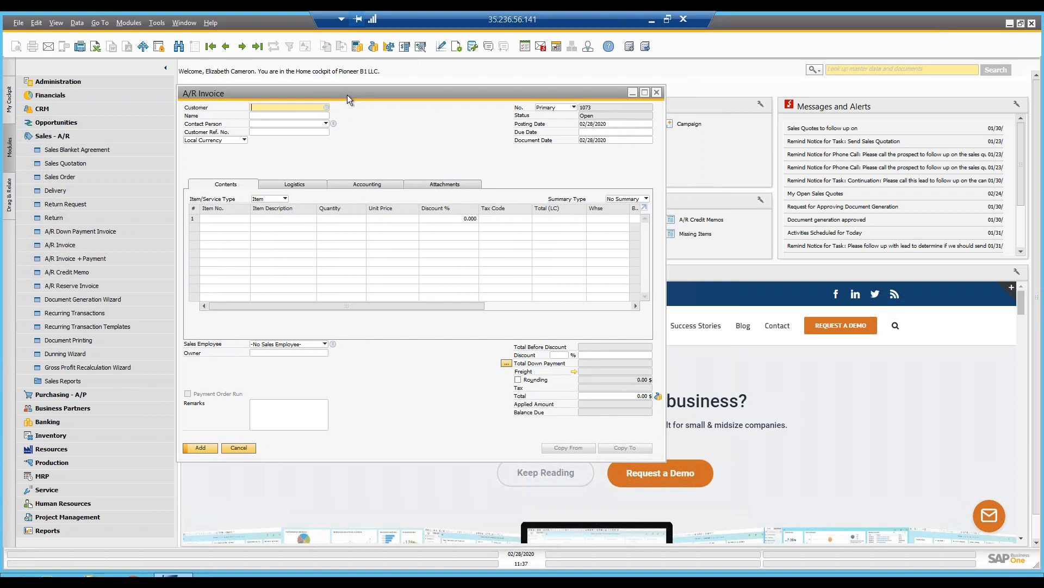
Select The Car Store as the A/R invoice's customer and enter item CAR on the first line
key(Tab)
double_click(346, 262)
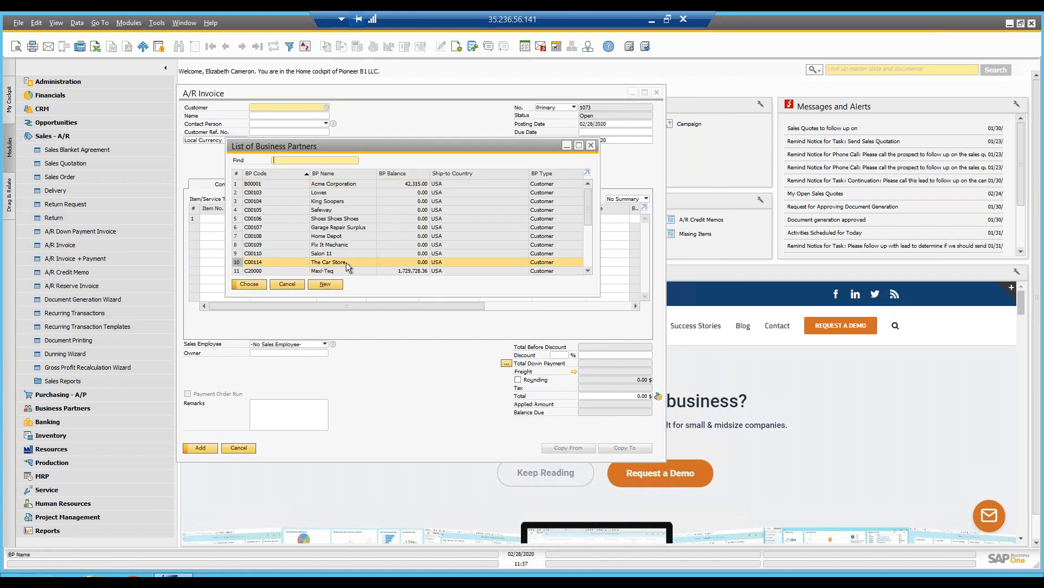
click(227, 217)
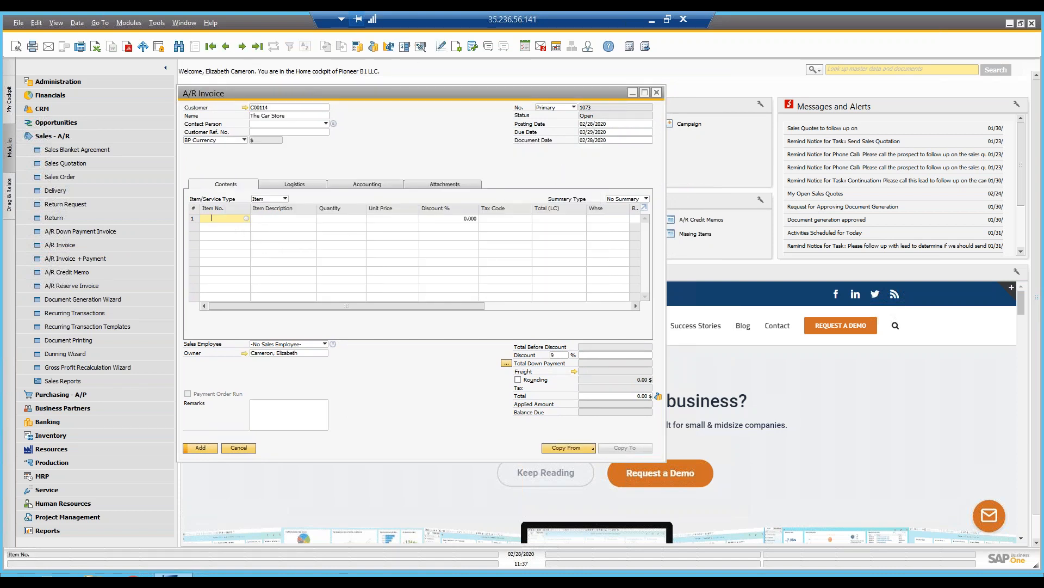
text(CAR)
key(Tab)
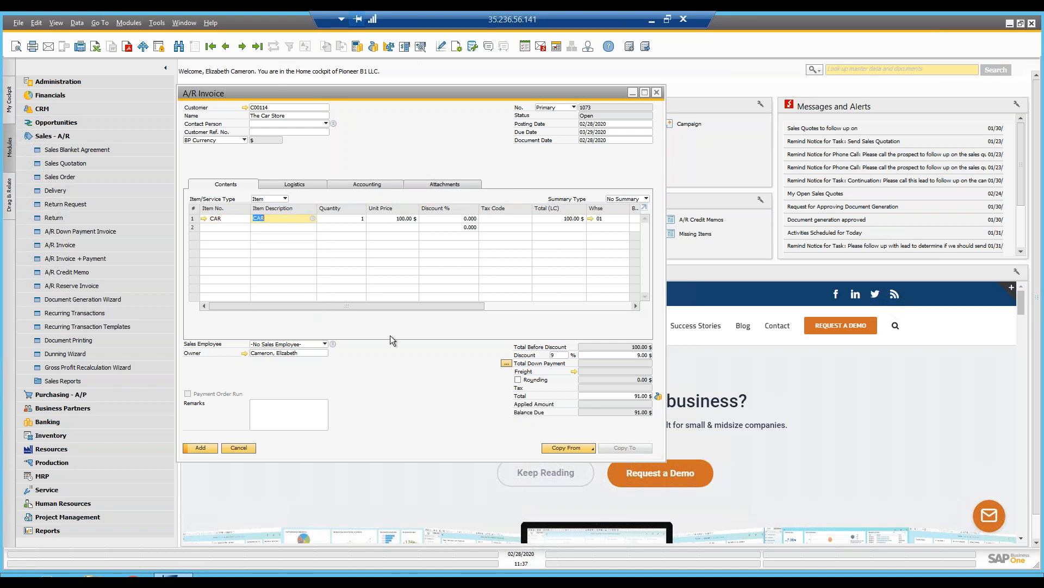
Set the CAR line's tax code to Exempt and unit price to 3000, and add the A/R invoice
click(489, 217)
text(ex)
click(386, 218)
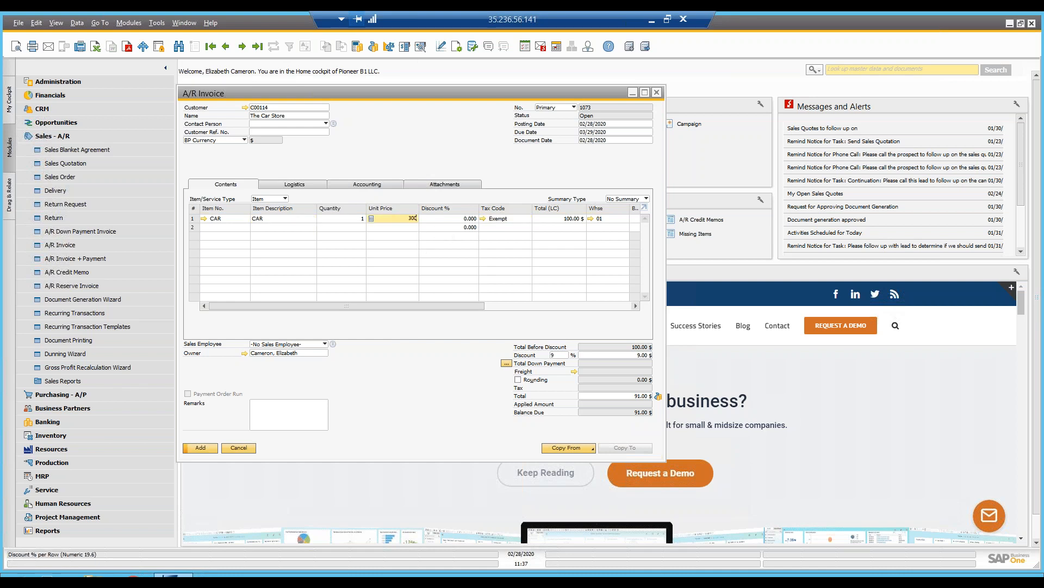
text(3000)
key(Tab)
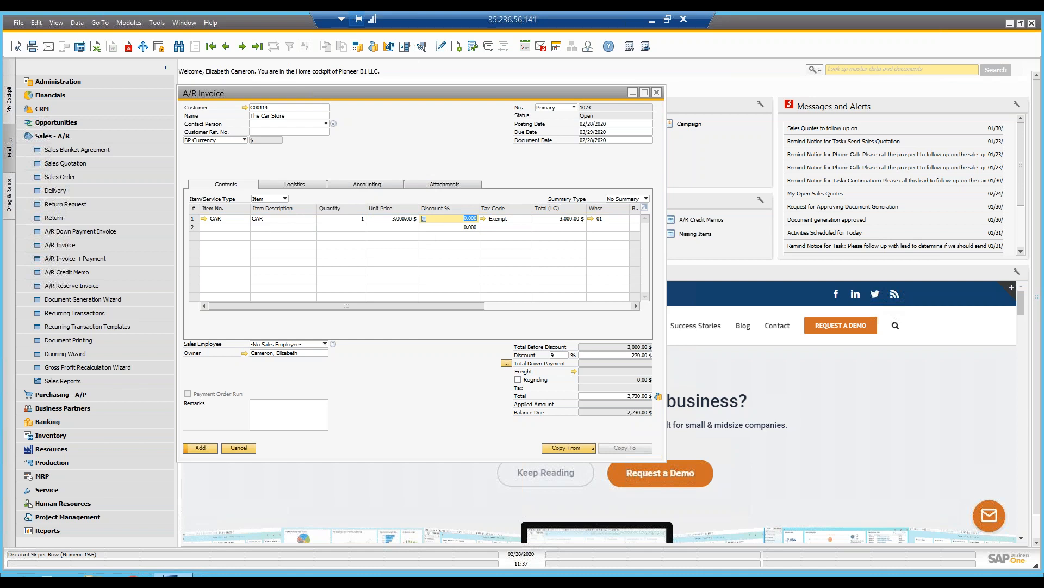
click(200, 449)
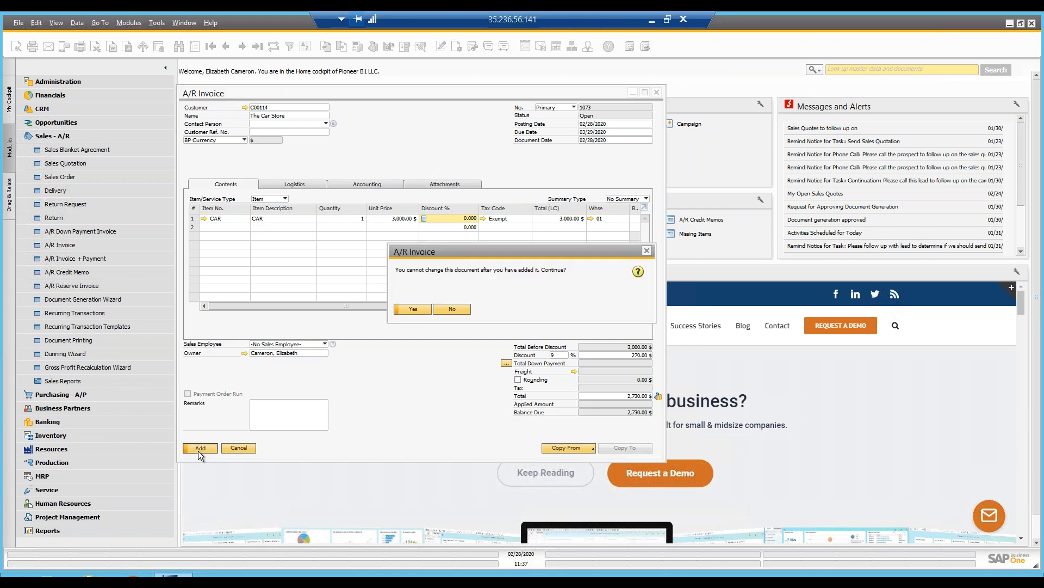
click(412, 309)
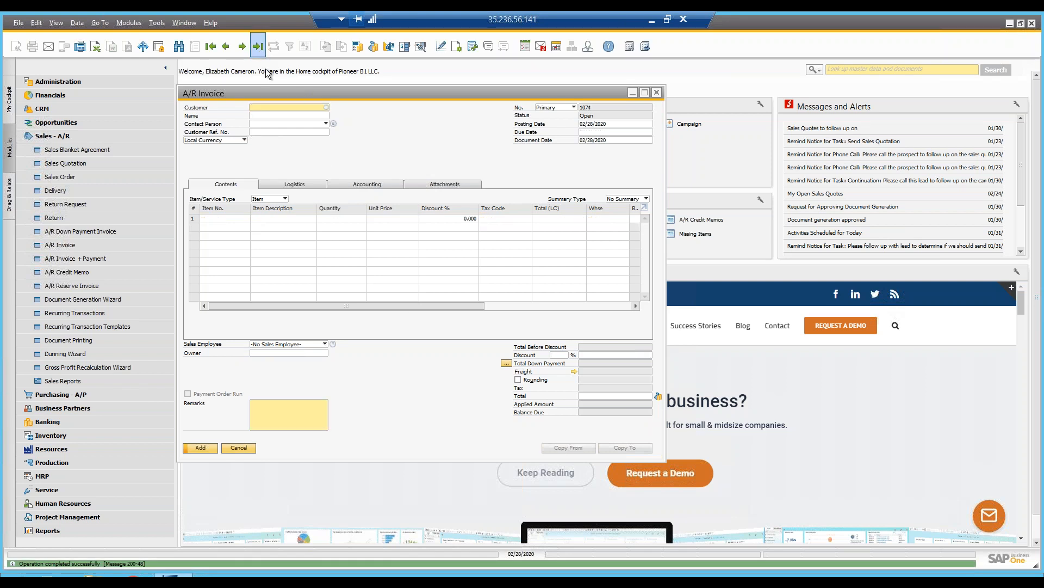
Examine the retirement document linked to the added A/R invoice through its relationship map, and close both windows
right_click(357, 154)
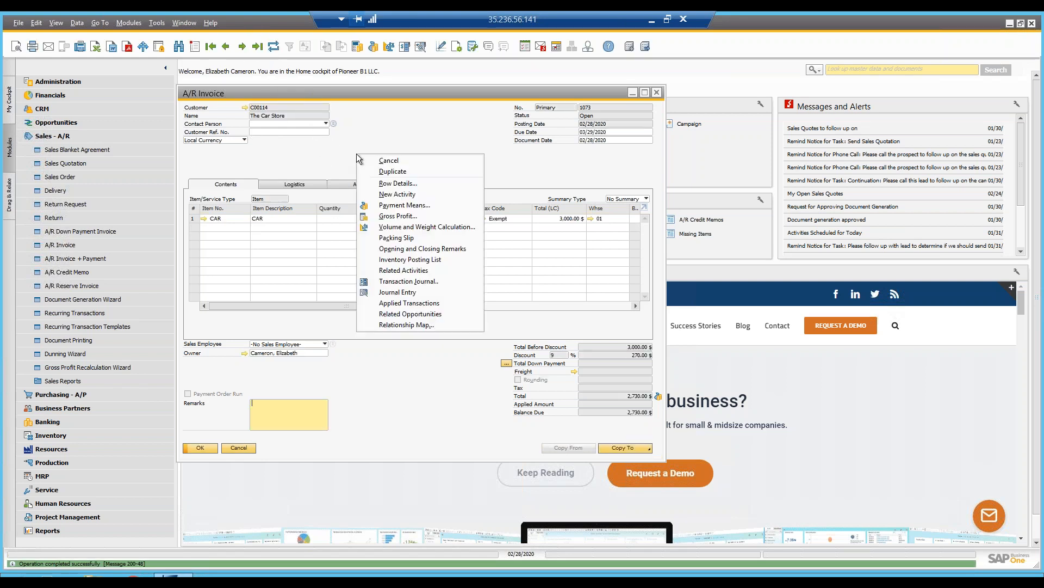
click(391, 324)
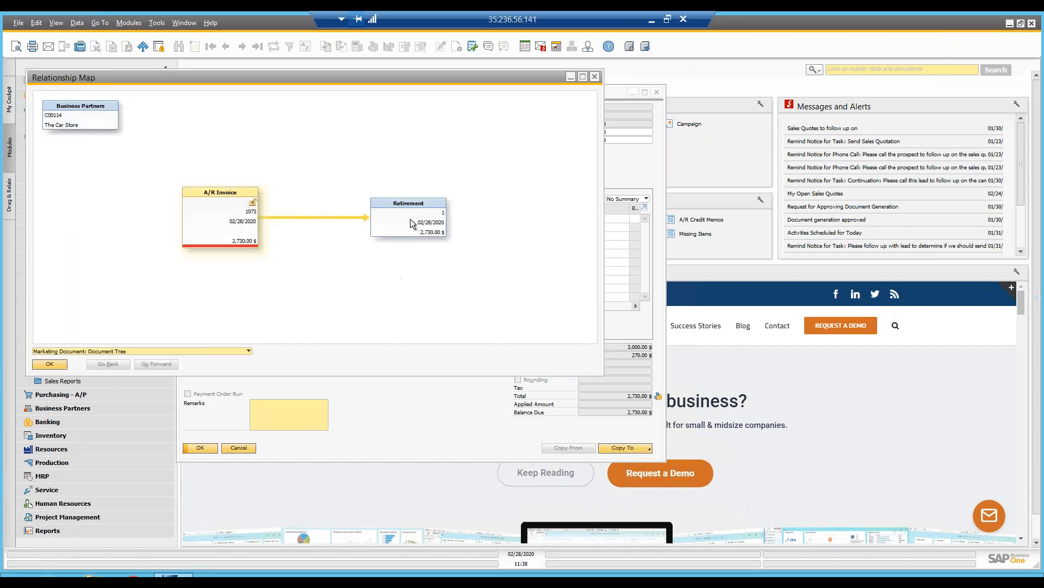
double_click(380, 224)
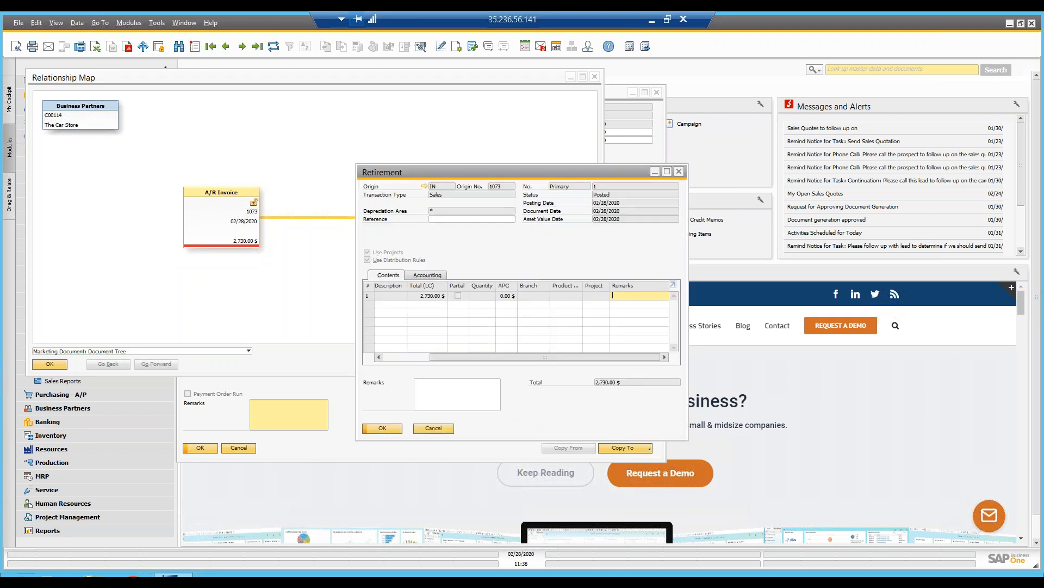
drag(500, 357, 430, 360)
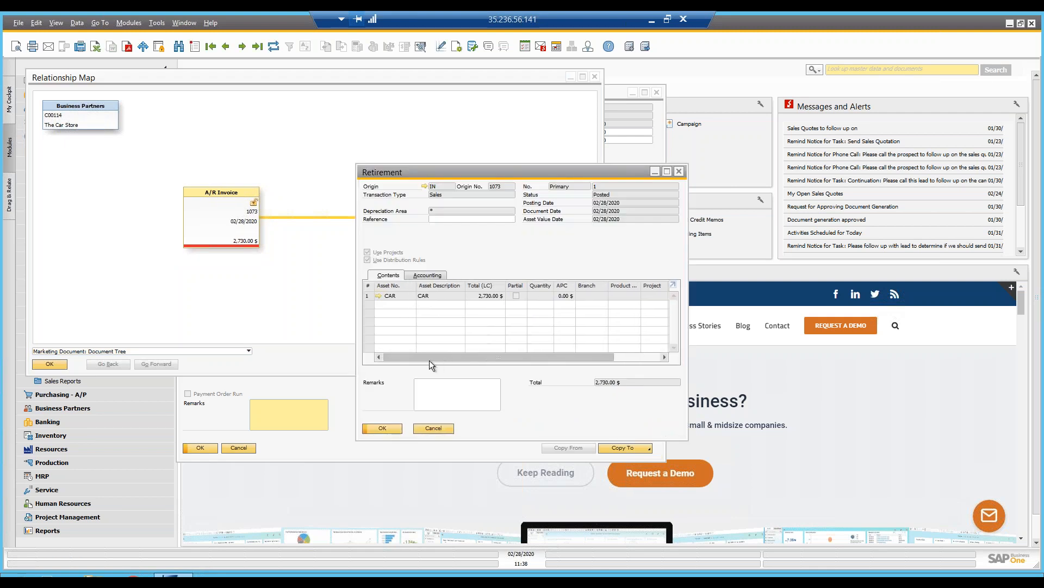
click(430, 427)
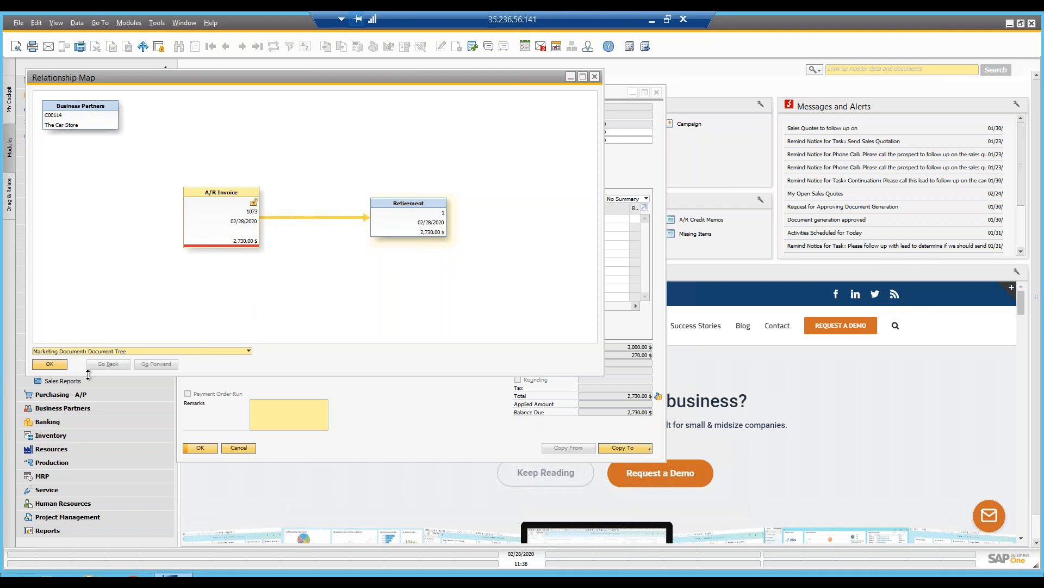
click(60, 366)
Examine the fixed asset overview in CAR's asset master data, and close the record and the A/R invoice
click(204, 218)
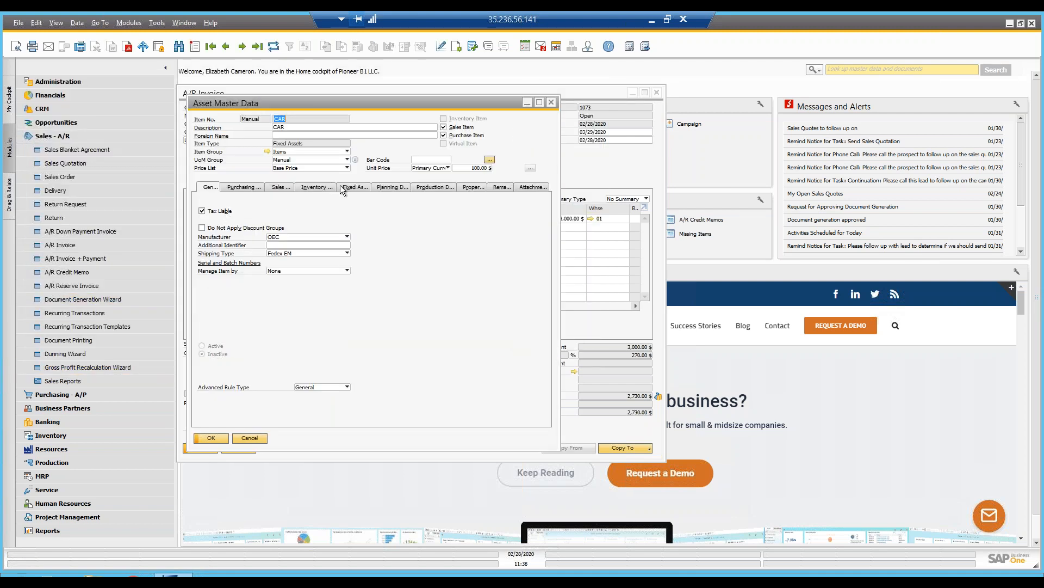
click(346, 187)
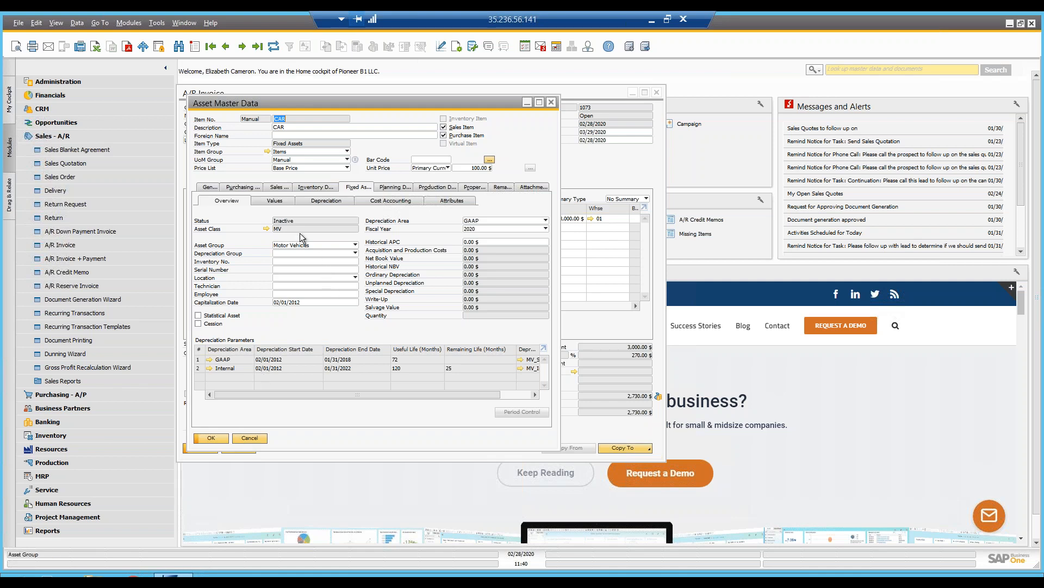
click(247, 440)
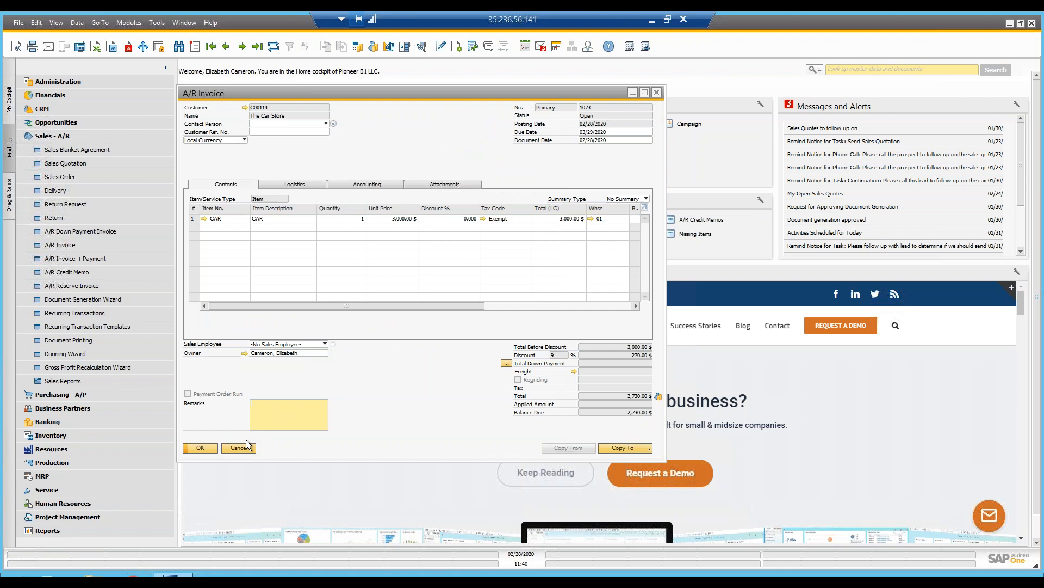
click(246, 446)
Review the transaction types available in a blank fixed asset retirement document, and close it without adding
click(106, 135)
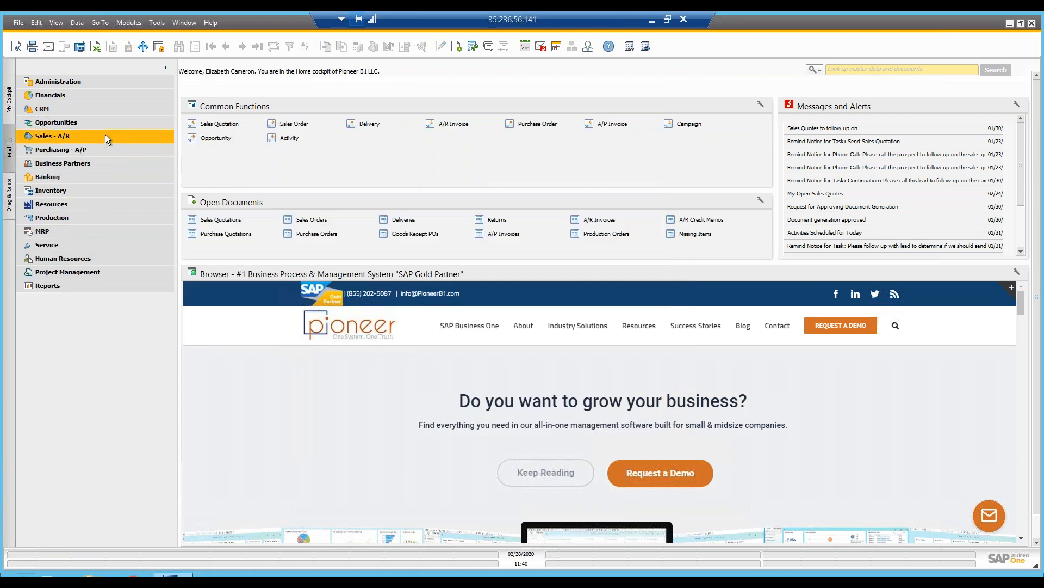
click(120, 96)
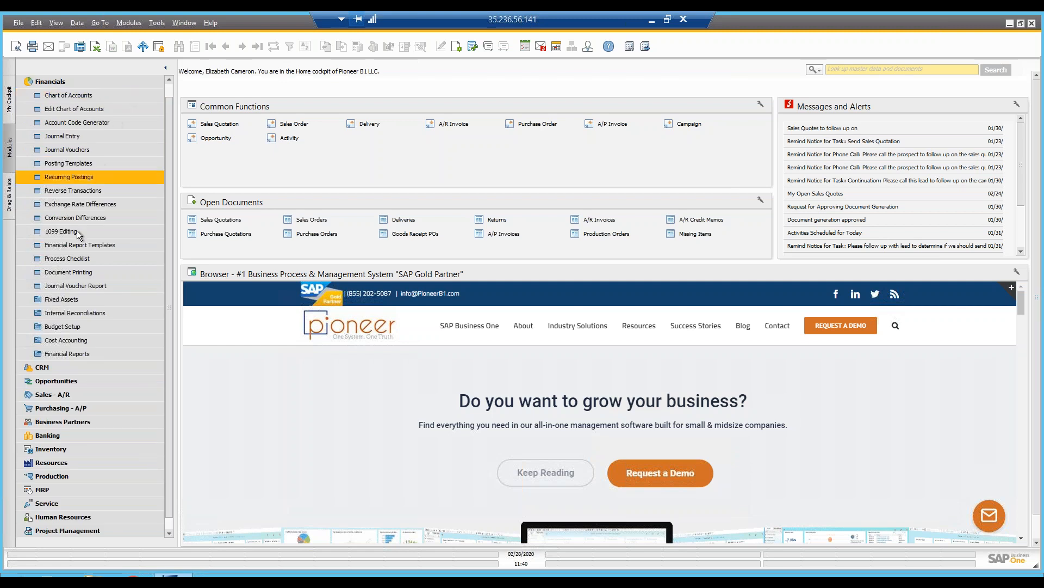
click(63, 300)
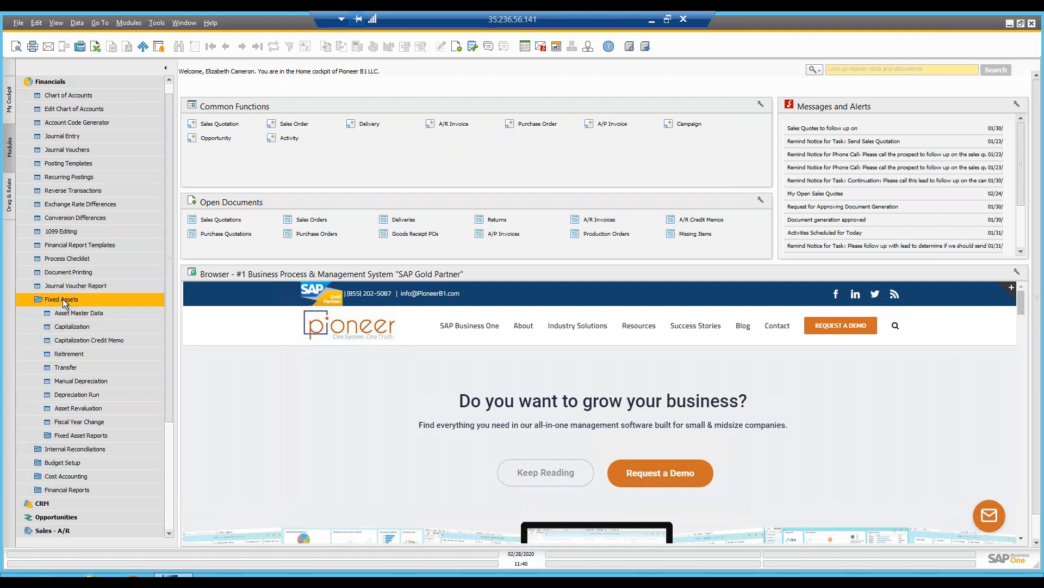
click(77, 353)
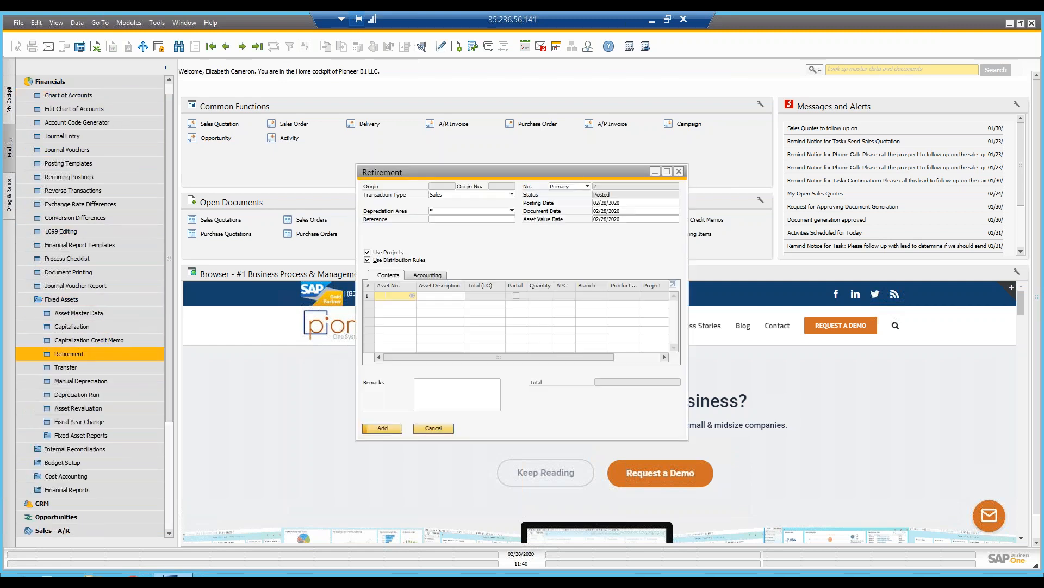
drag(408, 173, 221, 101)
click(256, 126)
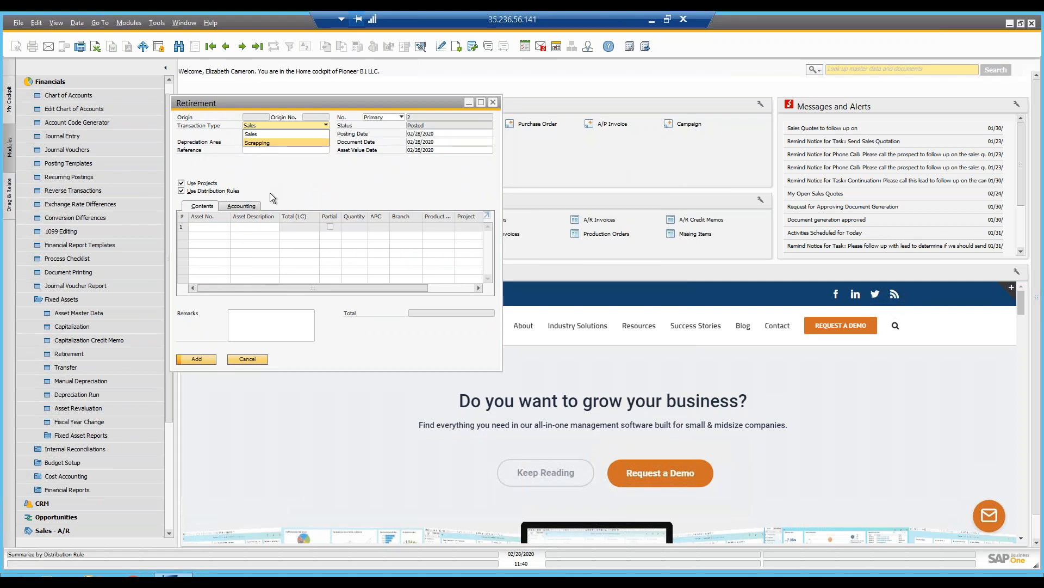
click(251, 361)
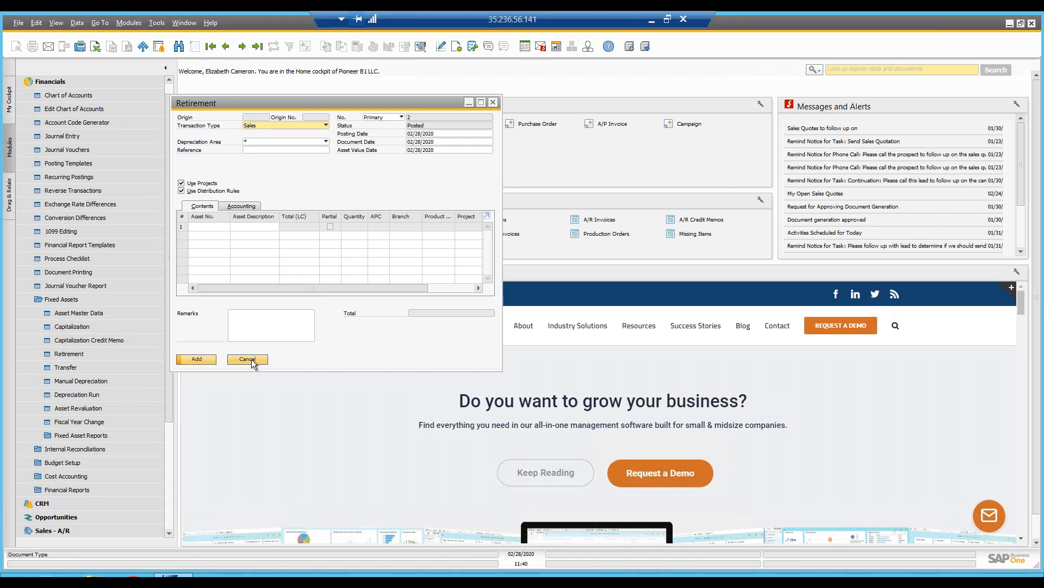
click(244, 359)
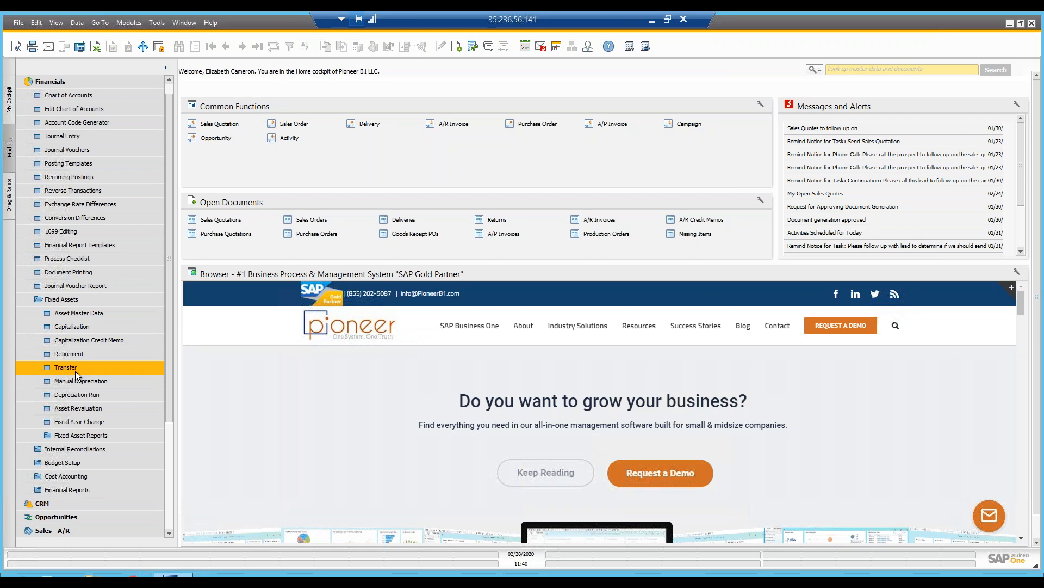
Execute the fixed assets fiscal year change from 2019 to 2020 and close its window
click(93, 422)
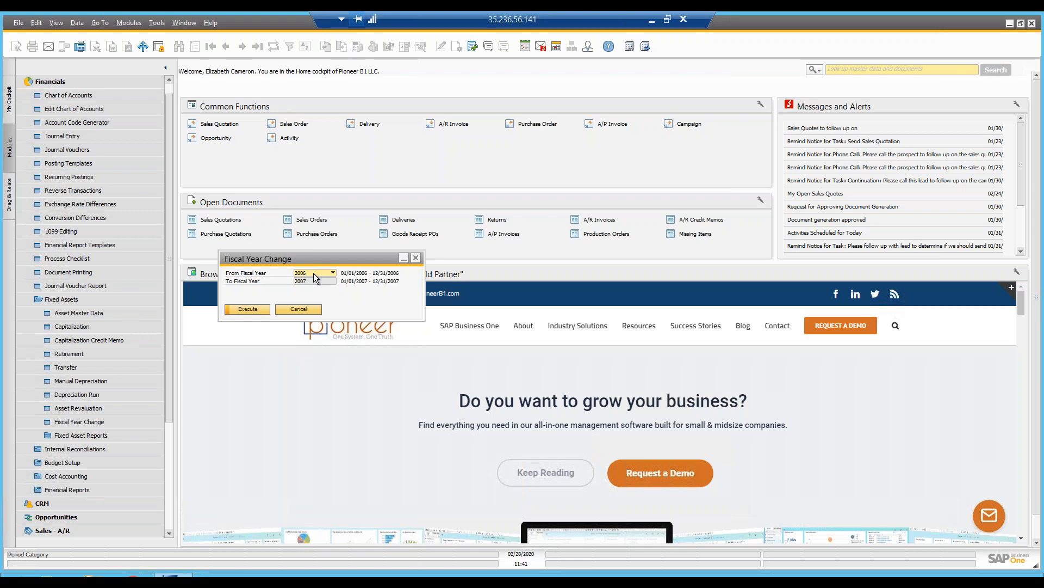
click(314, 273)
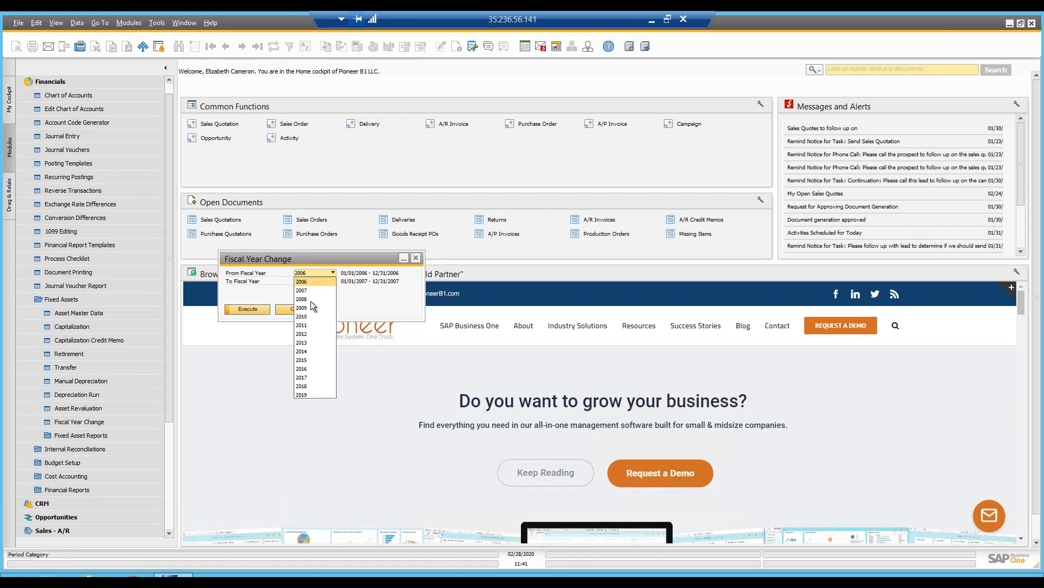
click(300, 394)
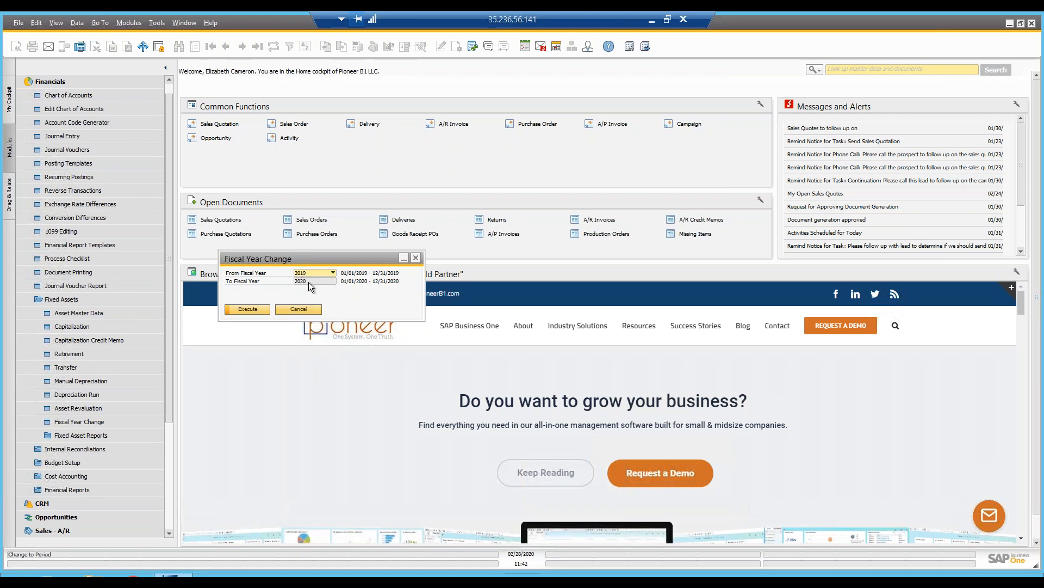
click(263, 314)
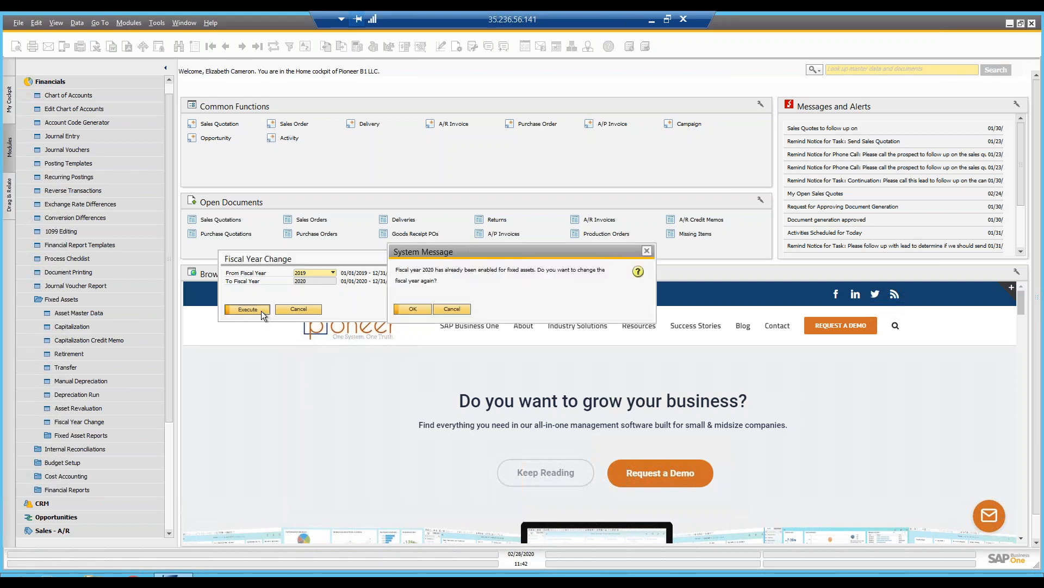
click(412, 310)
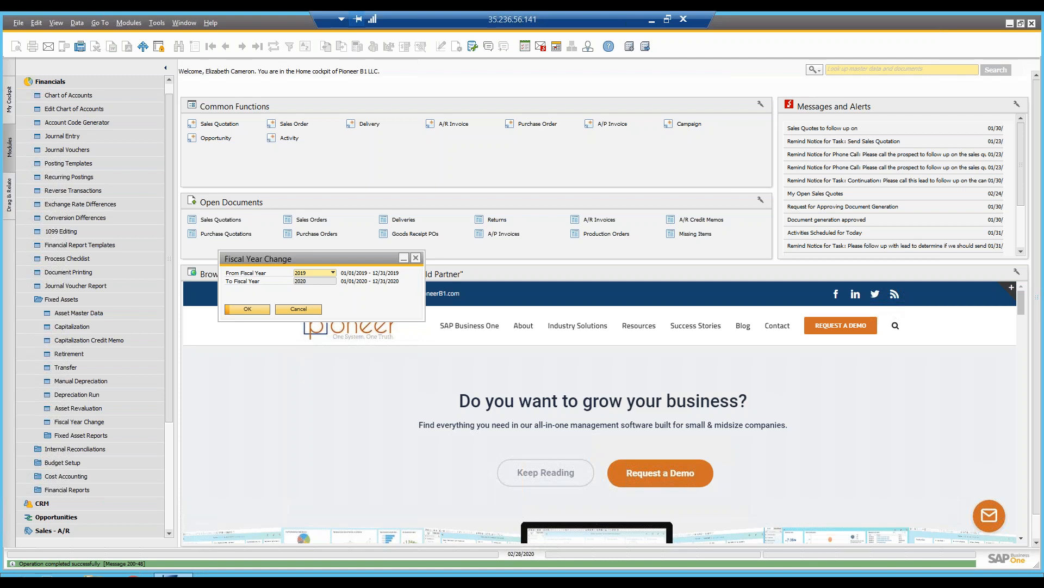
click(317, 308)
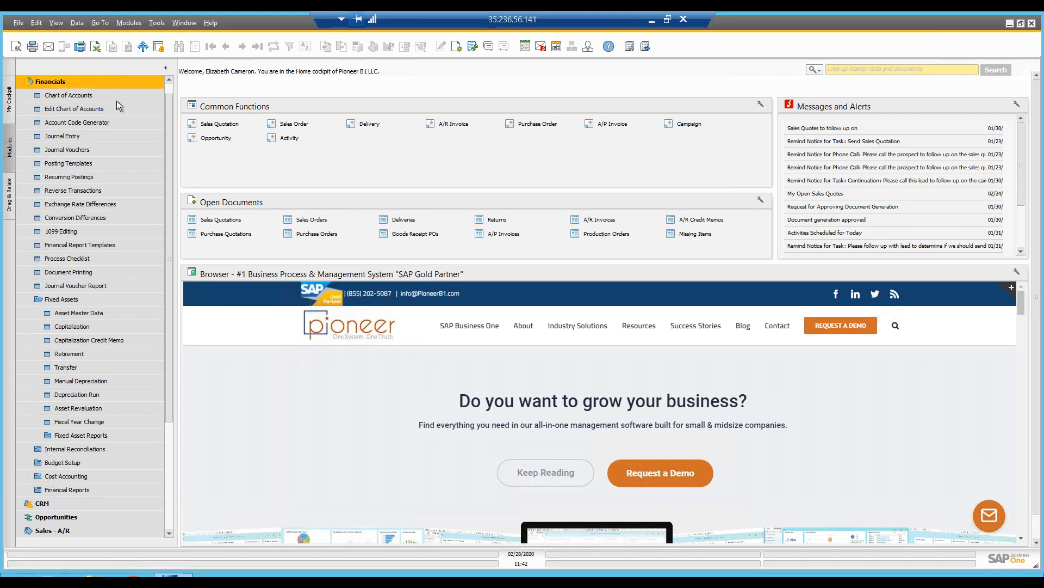
click(133, 313)
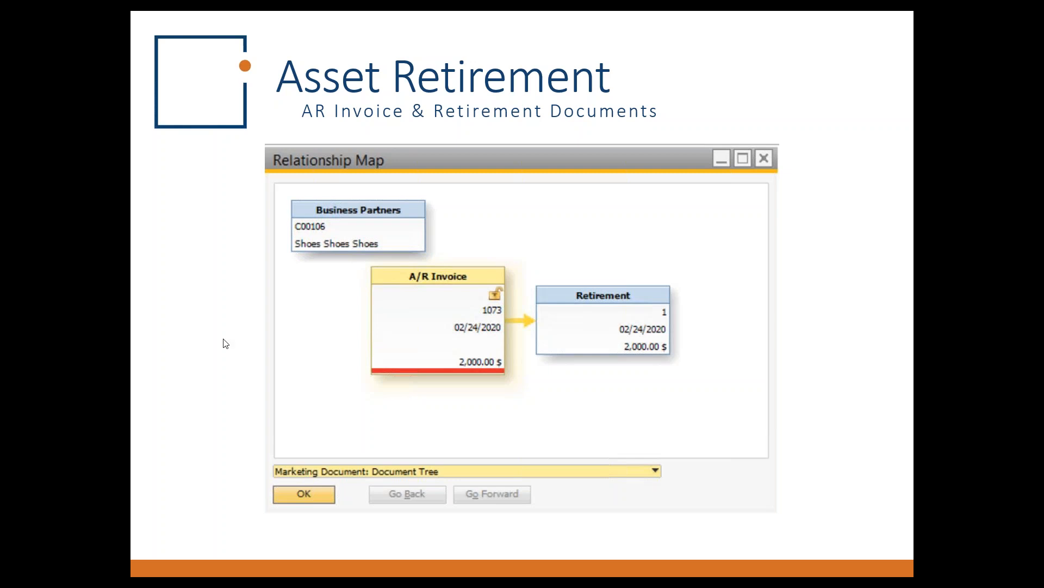
key(Right)
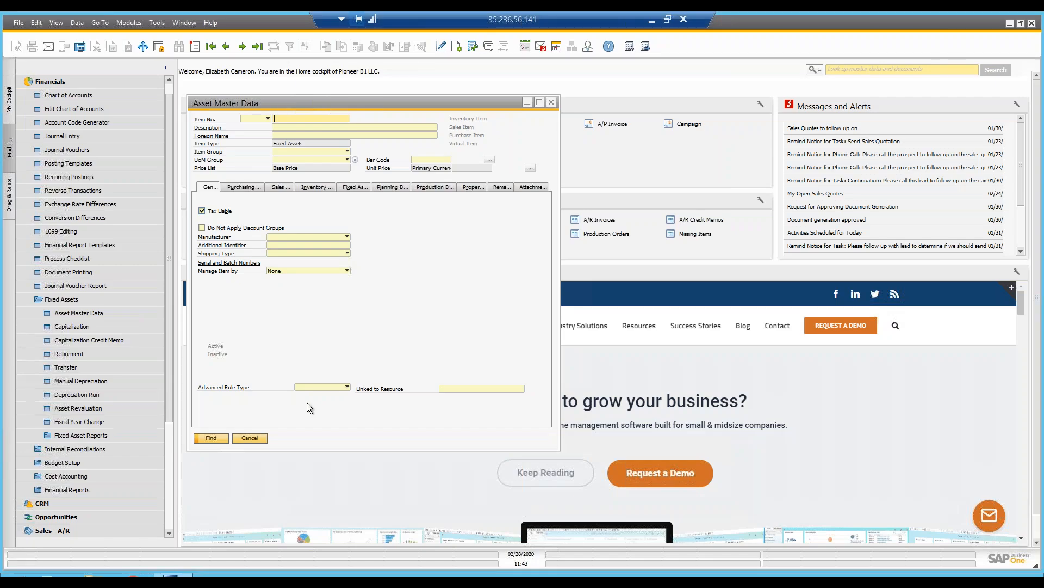
click(259, 439)
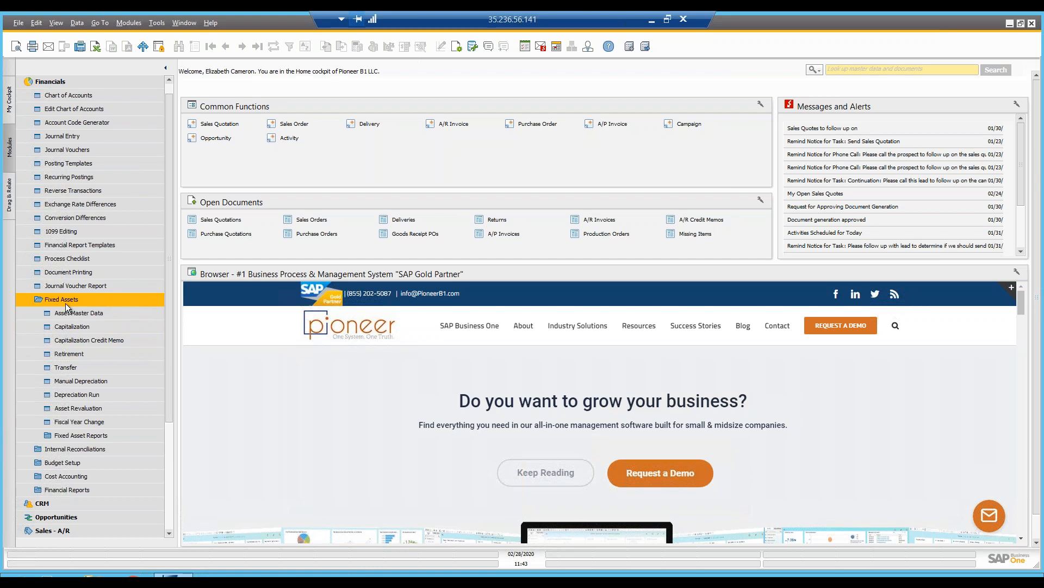
Run the Asset Depreciation Forecast Report for the GAAP area with forecast dates 01/01/2020 to 12/31/2020
click(90, 436)
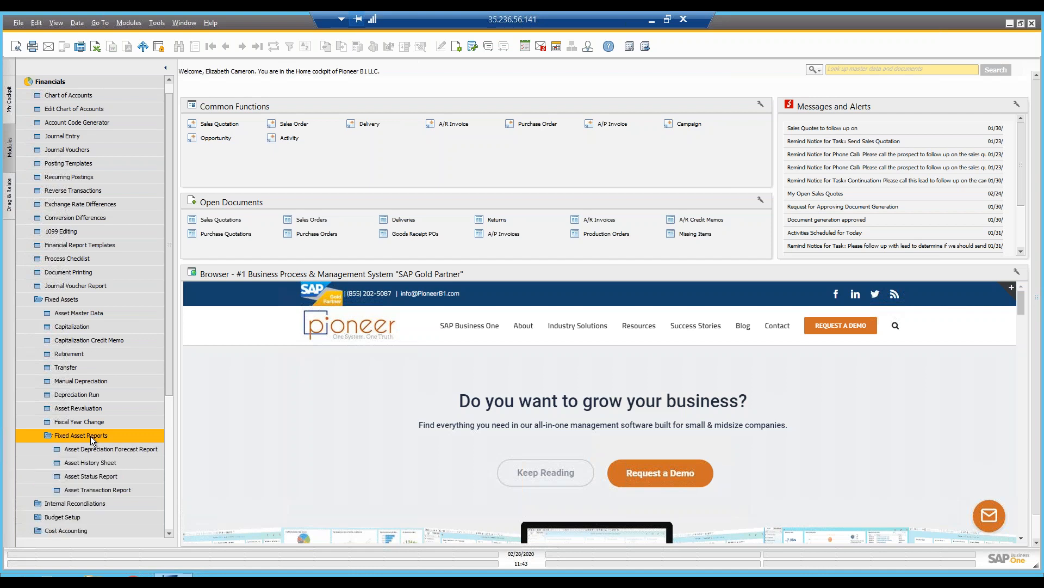
click(119, 452)
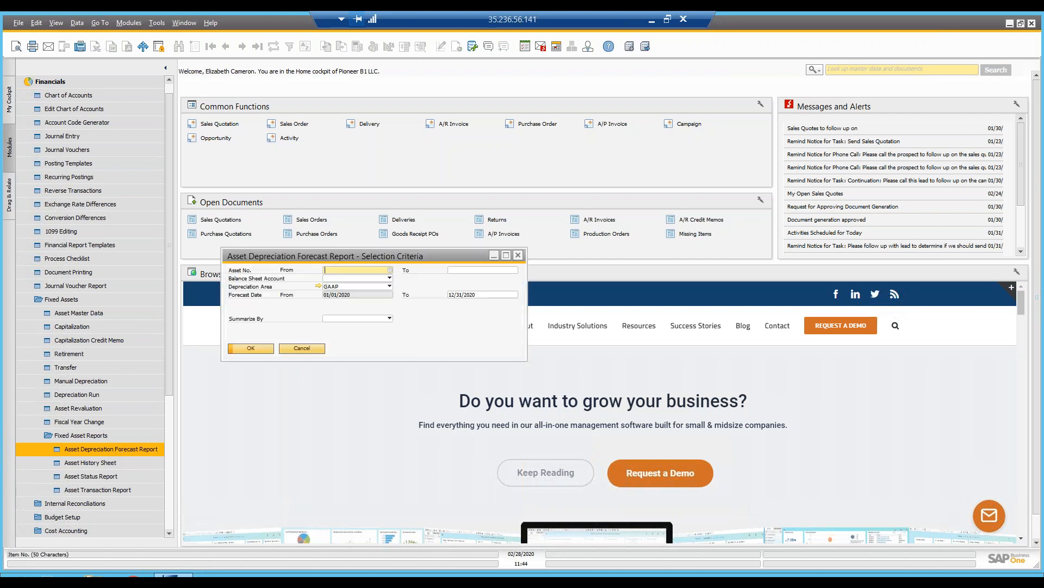
drag(253, 260, 233, 259)
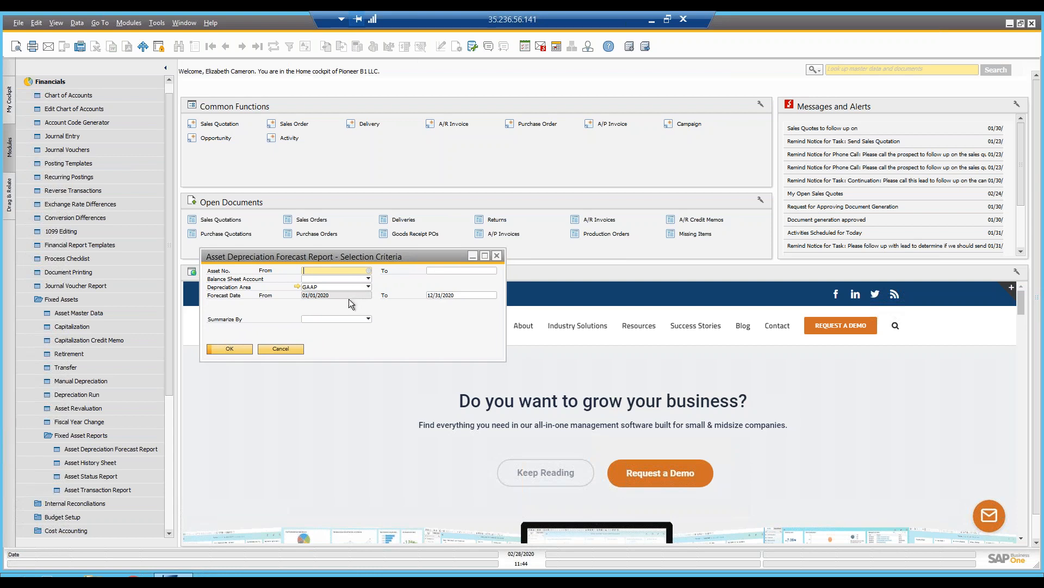
click(245, 350)
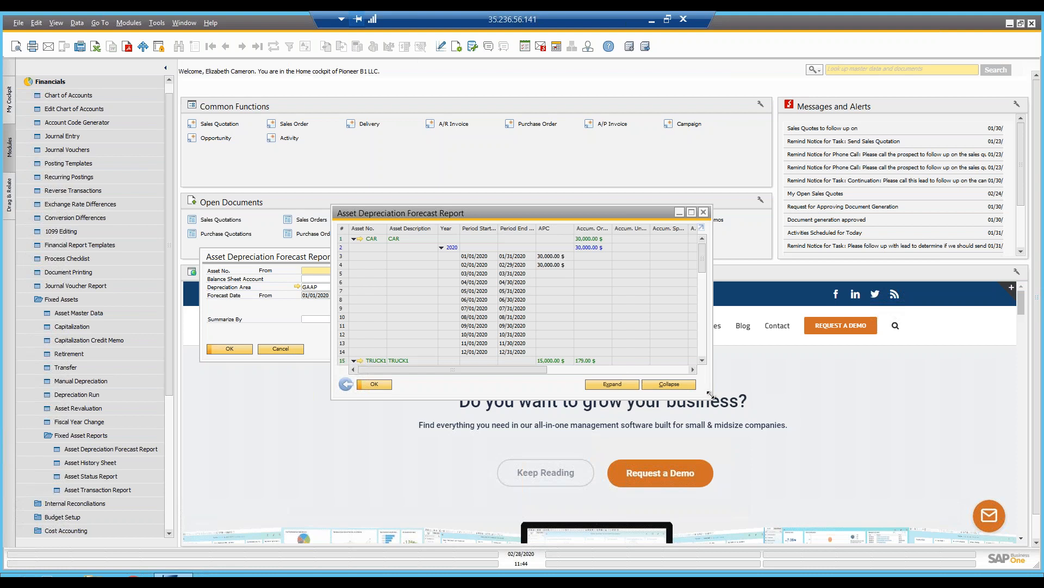
Enlarge the Asset Depreciation Forecast Report to examine the 2020 monthly figures per asset, and close the report and its selection criteria
drag(710, 394, 908, 517)
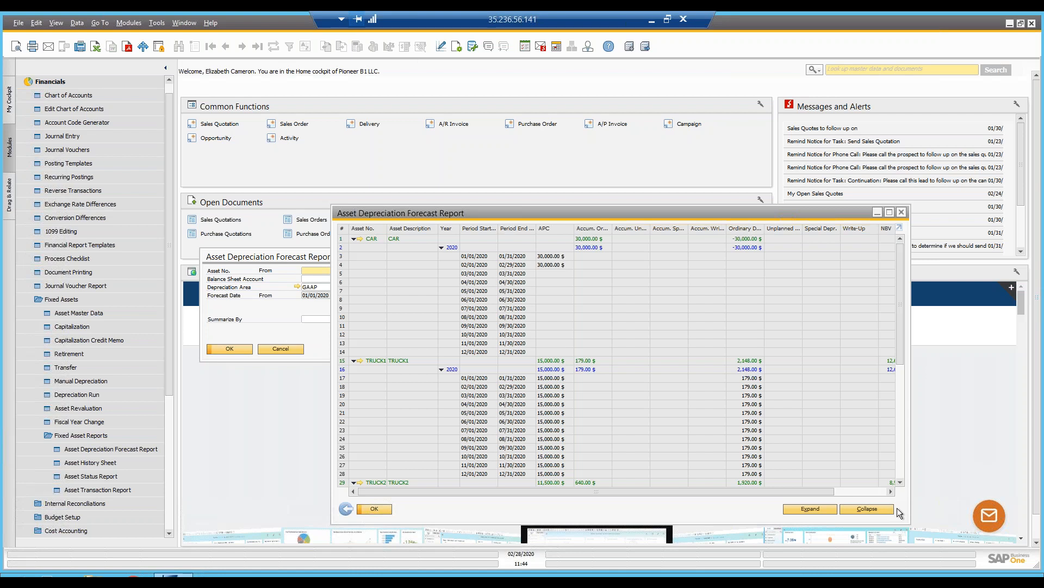
click(346, 508)
click(280, 349)
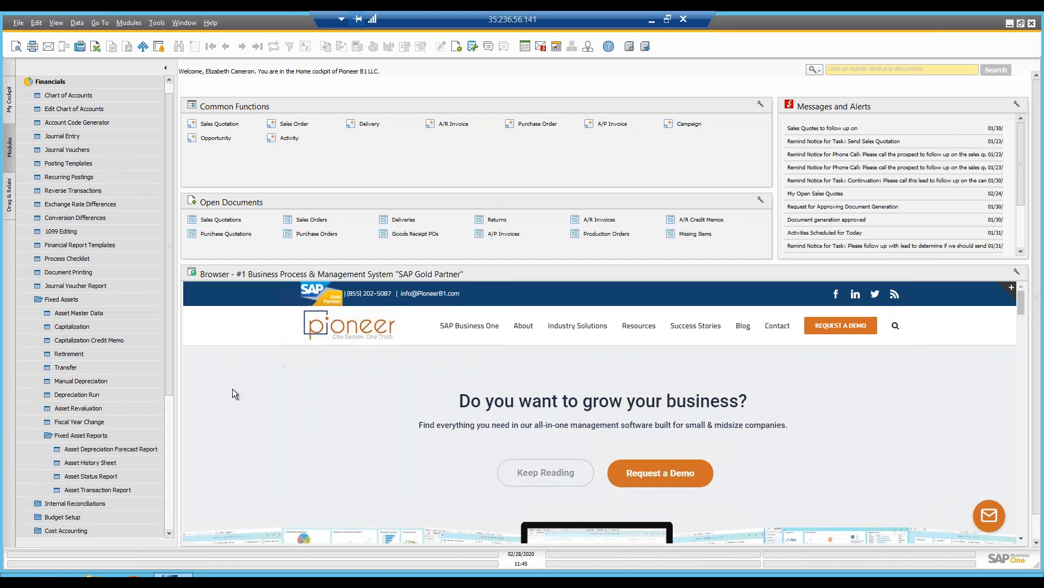
Run the Asset History Sheet for the Motor Vehicles balance sheet account and GAAP area, with 2020 subperiods from 2020-01 to 2020-12
click(126, 464)
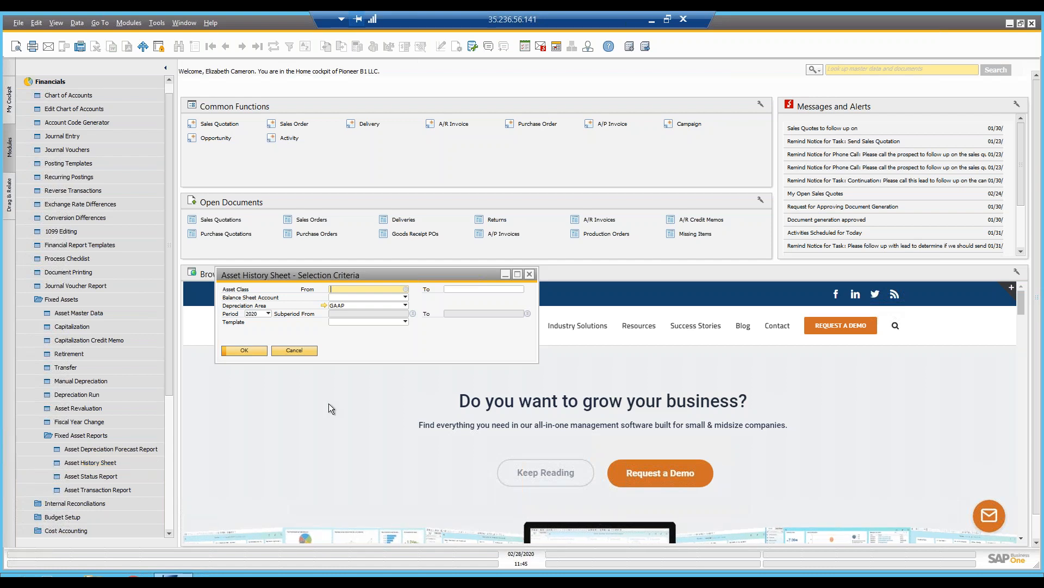
click(337, 296)
click(334, 314)
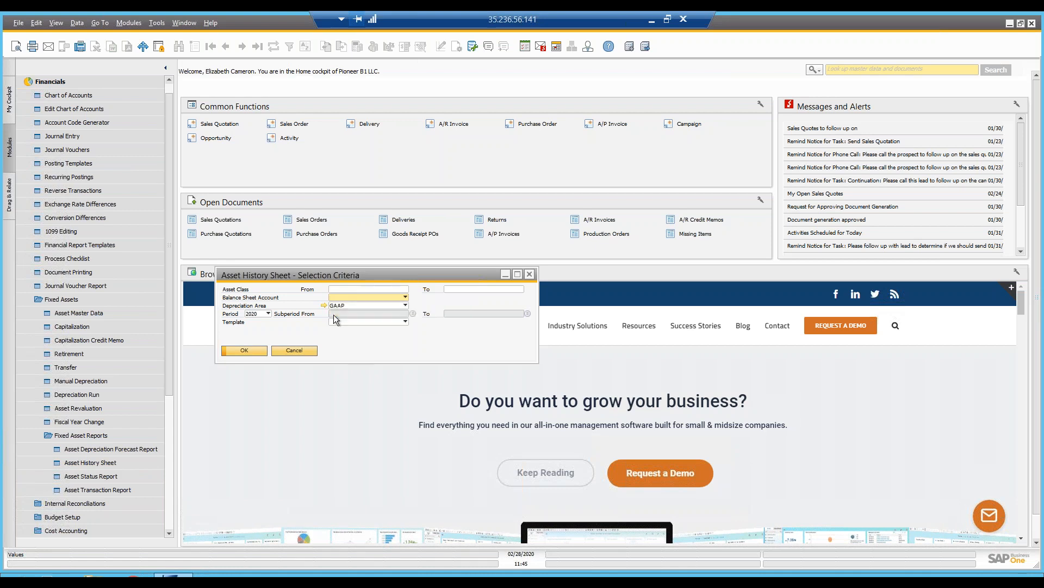
click(414, 313)
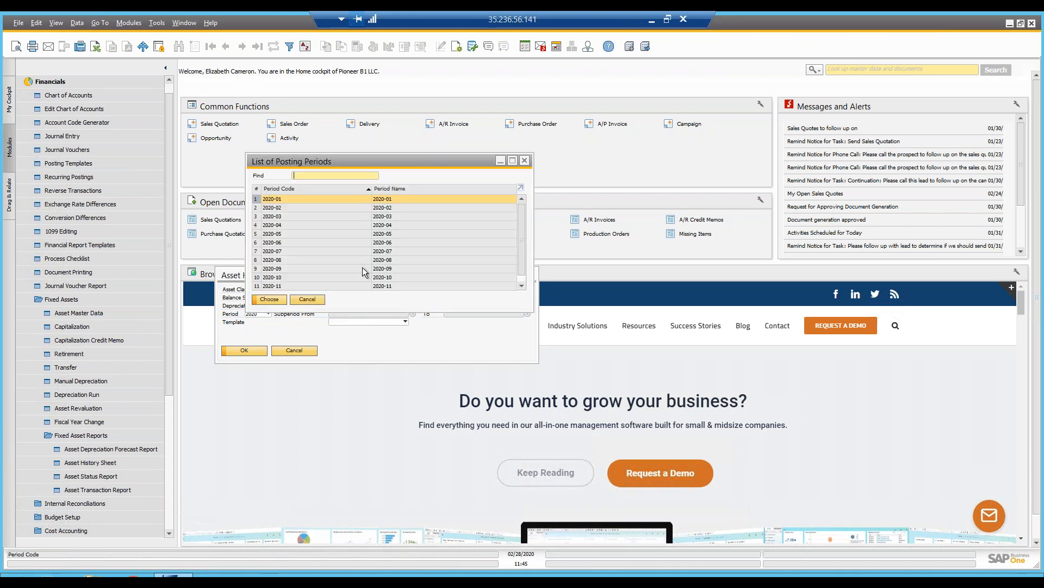
double_click(314, 201)
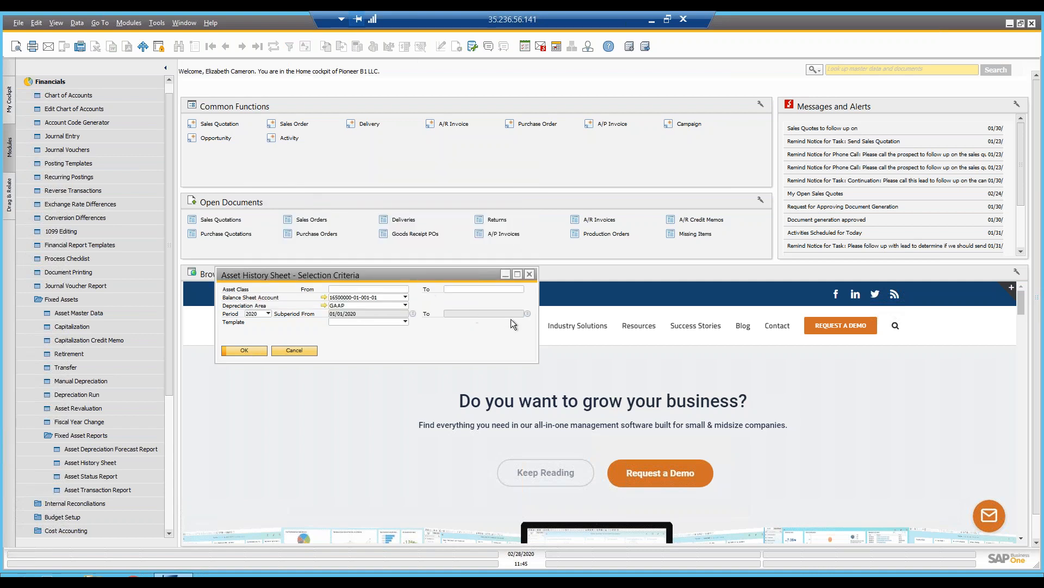
click(527, 313)
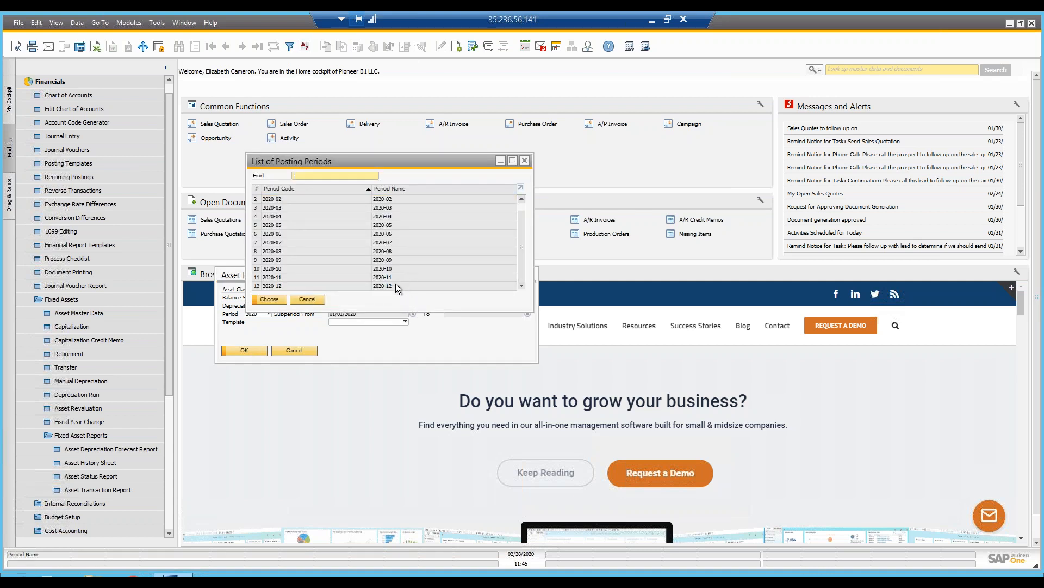
double_click(396, 283)
click(254, 352)
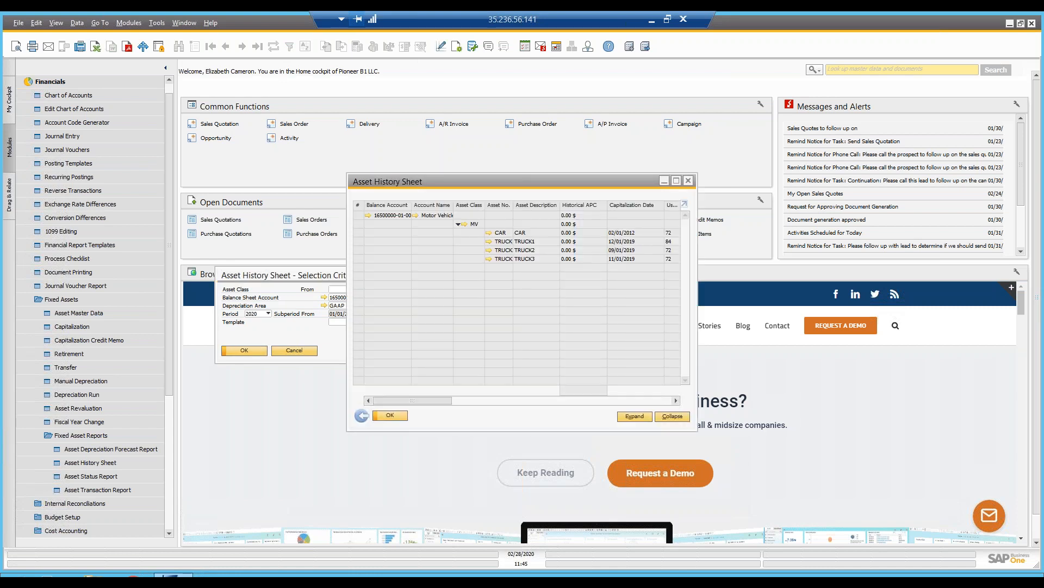
Examine the maximized Asset History Sheet across to the end-date depreciation columns, and close the report and its selection criteria
click(675, 181)
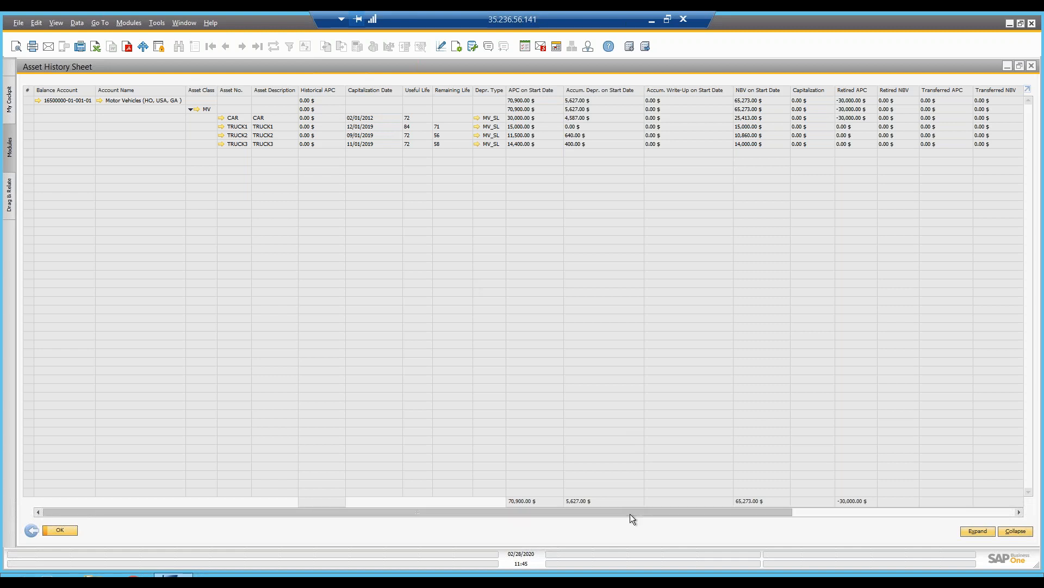
drag(630, 514, 871, 524)
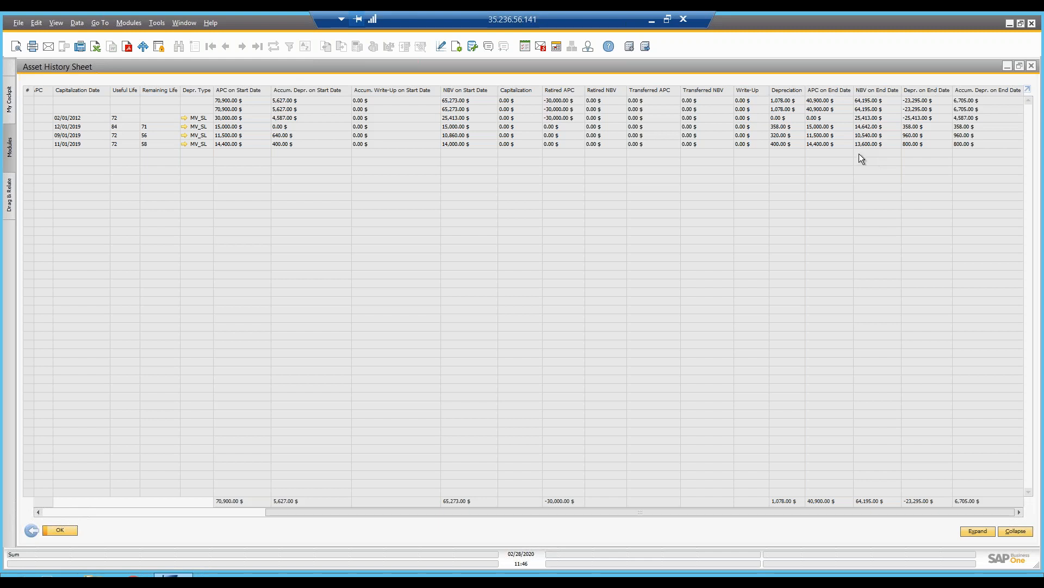
click(32, 530)
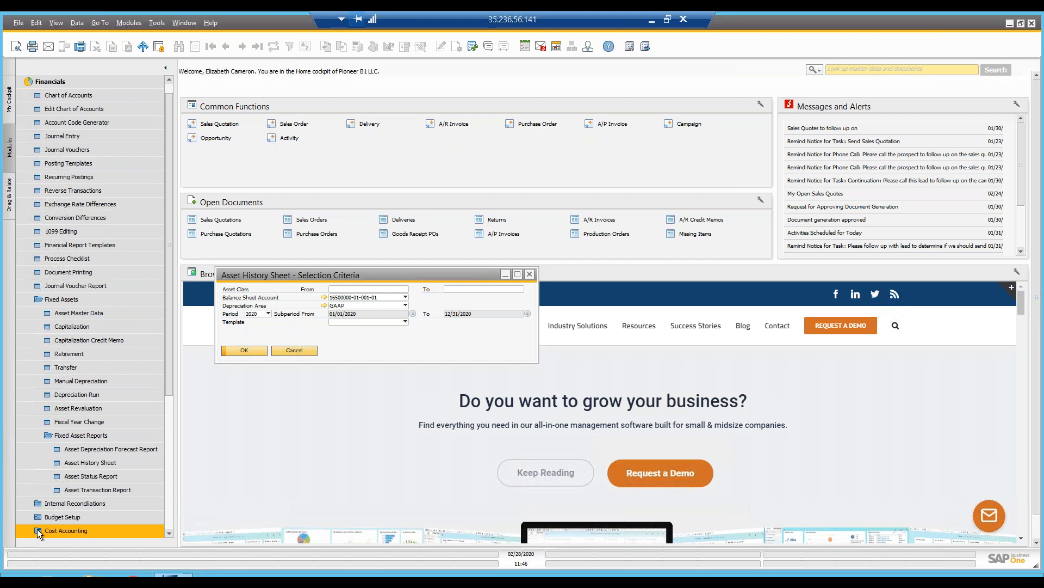
key(Escape)
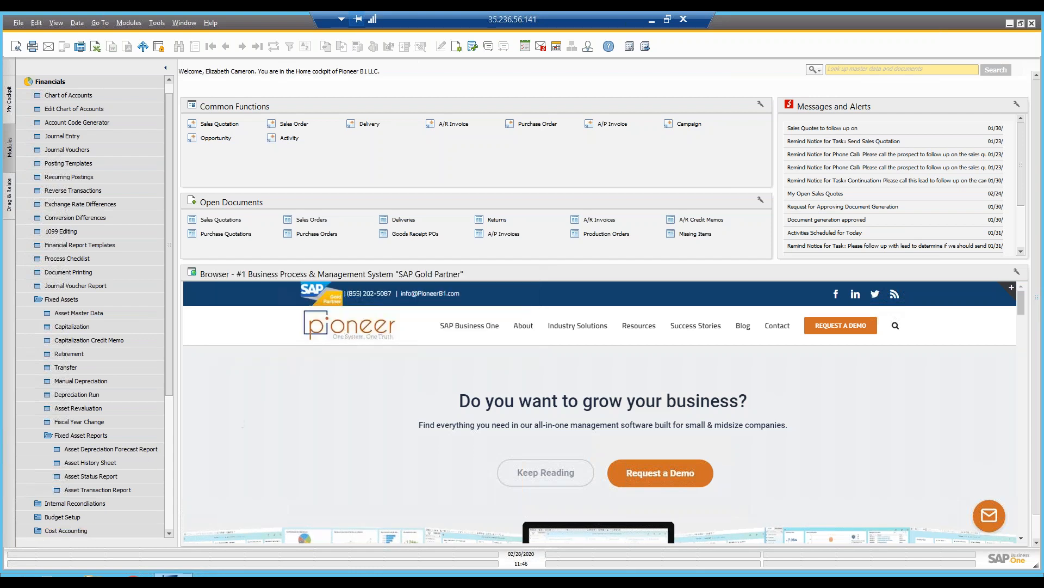
Run the Asset Status Report for period 2020 with new, active and inactive fixed assets displayed
click(133, 477)
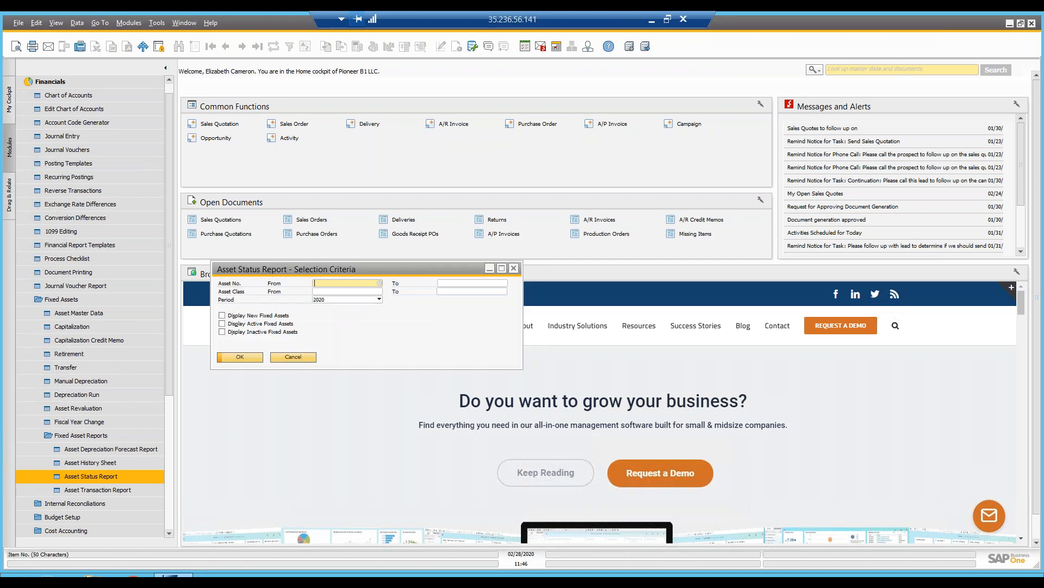
click(240, 357)
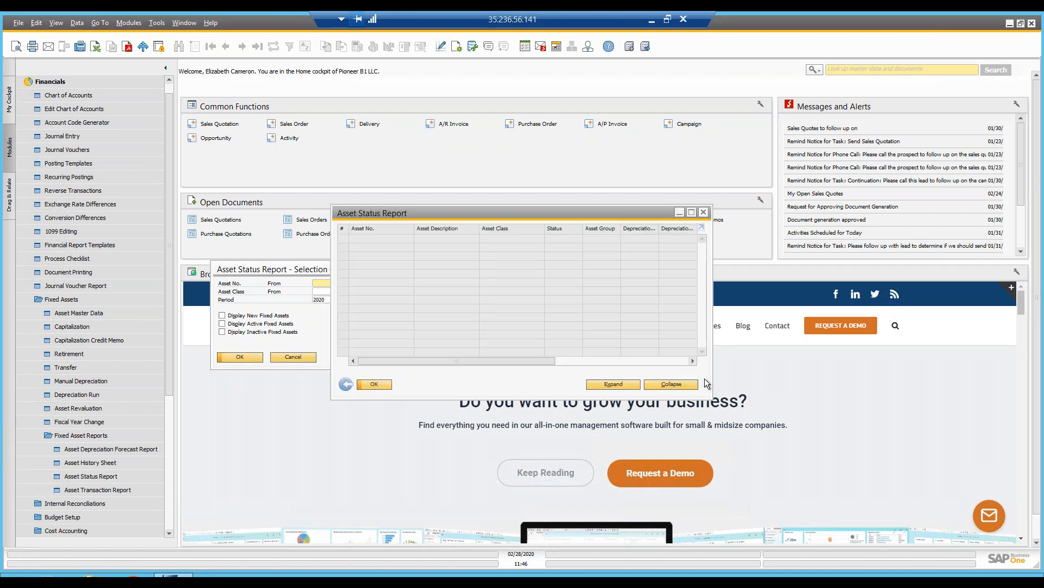
click(346, 384)
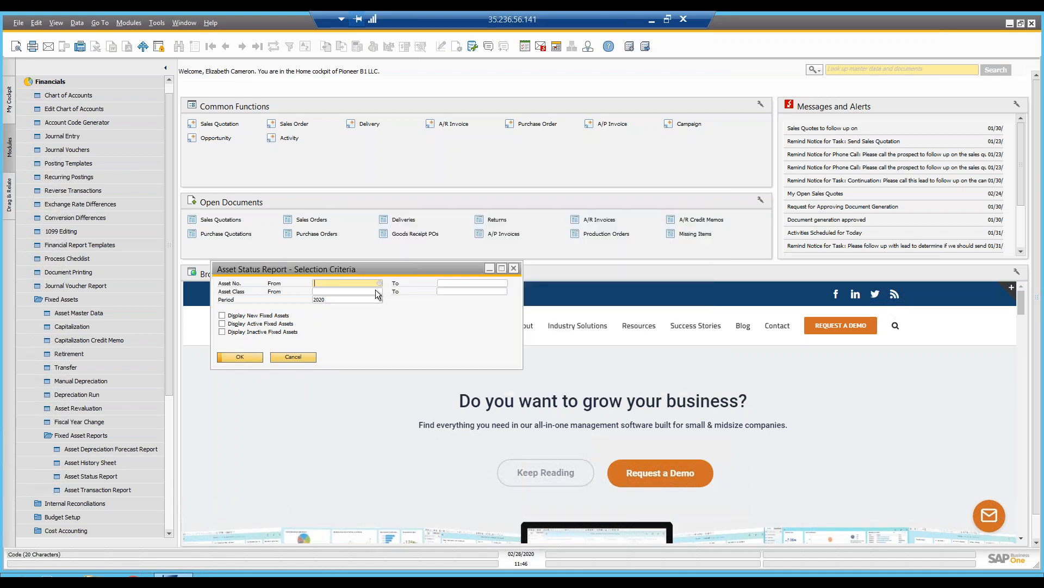
click(222, 315)
click(222, 323)
click(222, 331)
click(238, 356)
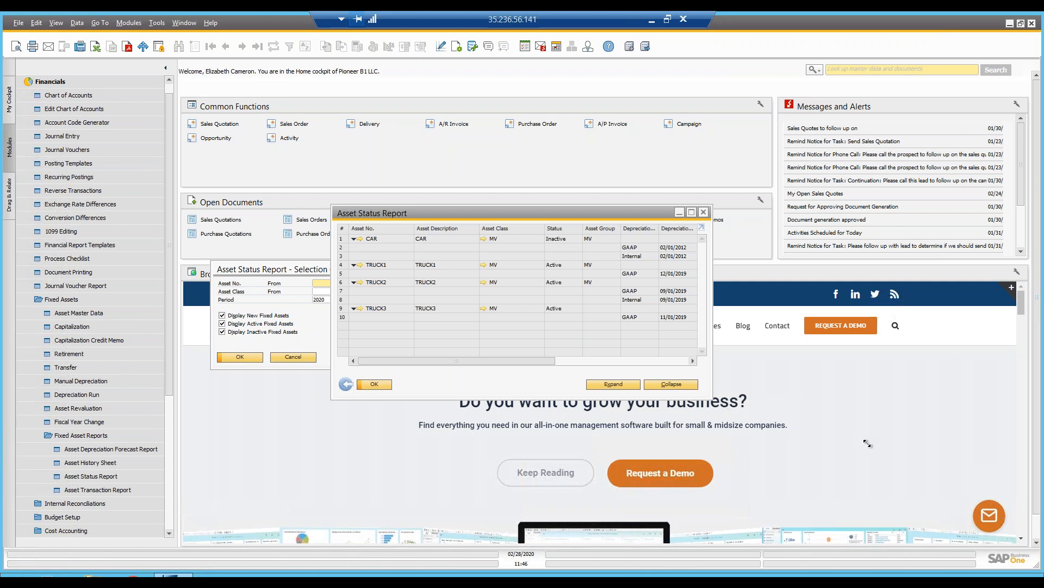
Enlarge the Asset Status Report to examine status, depreciation dates and useful life per asset, and close the report and its criteria
drag(708, 396, 955, 463)
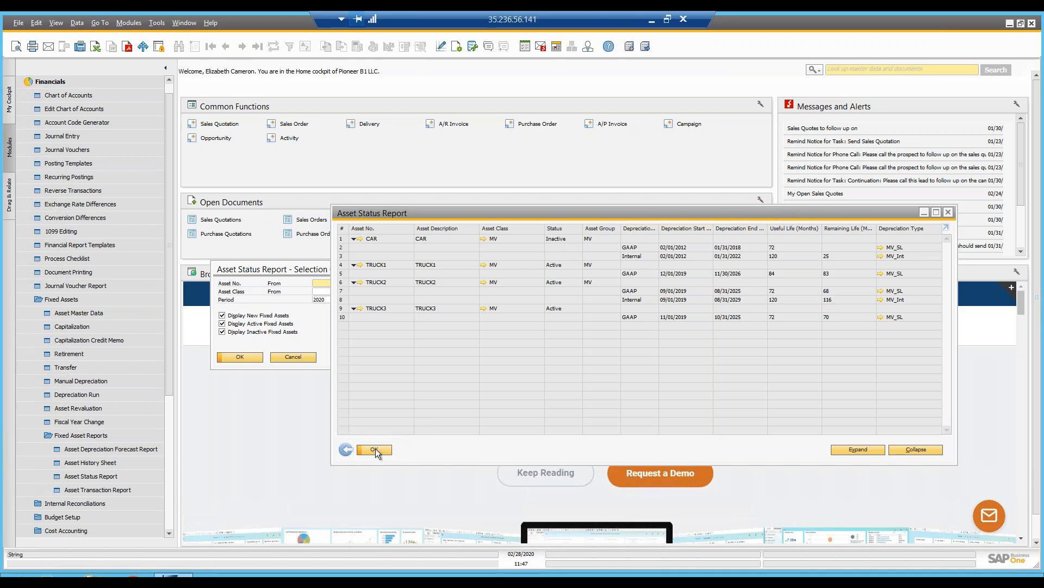
click(348, 450)
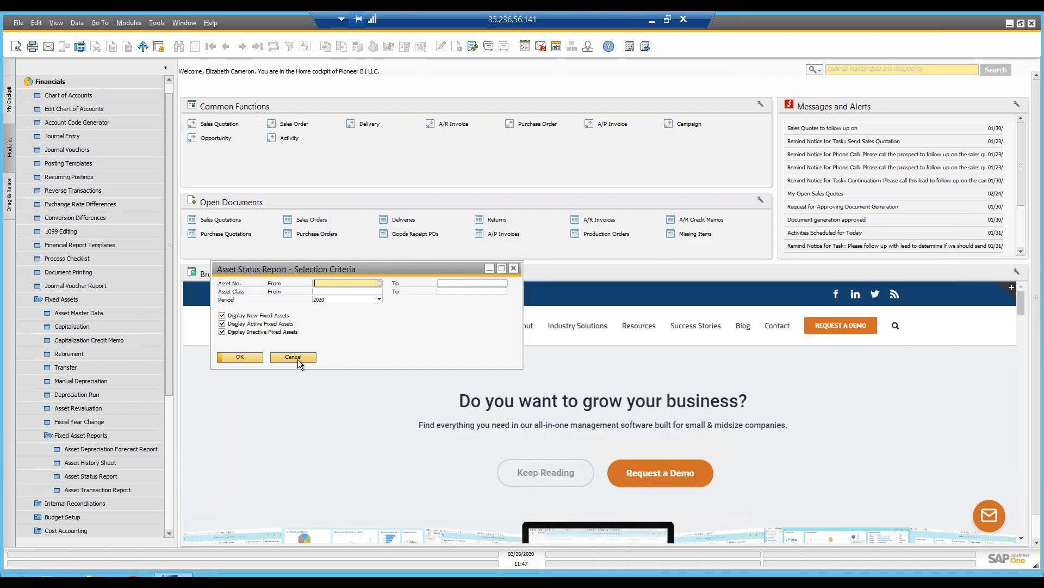
click(294, 356)
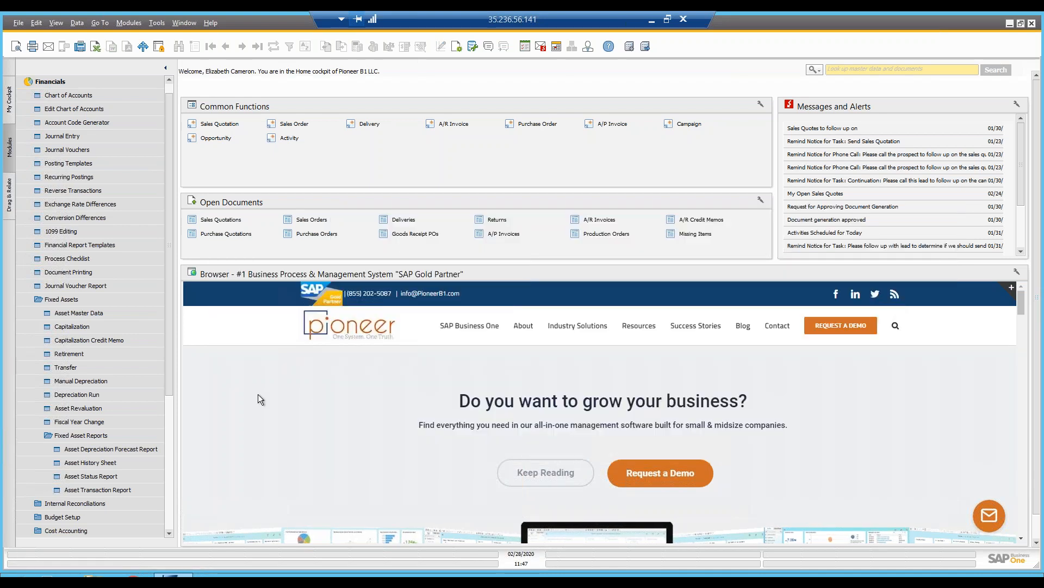
Review the transaction types selectable for the Asset Transaction Report, and run the report with its criteria fields left blank
click(125, 491)
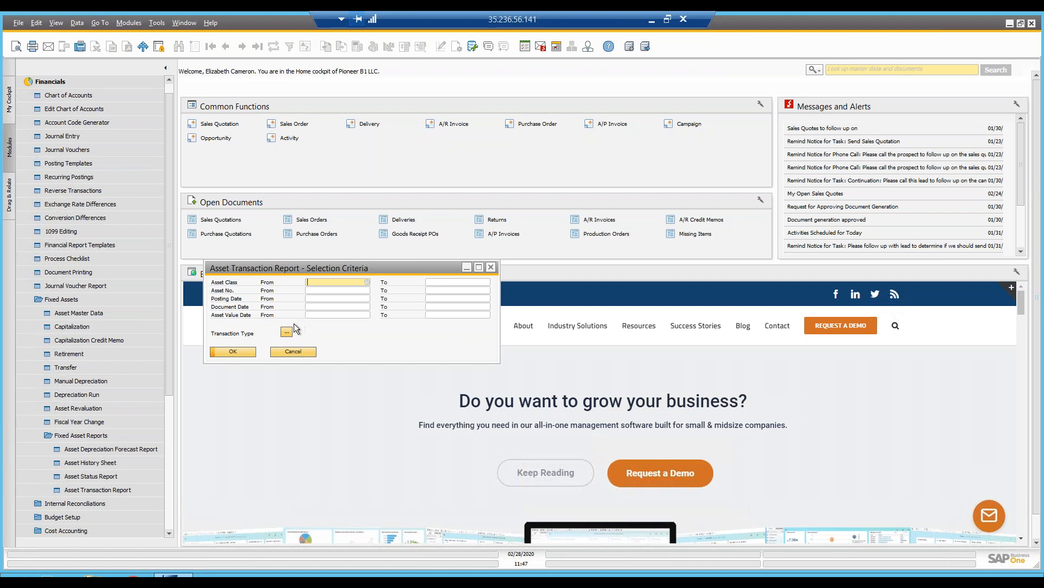
click(287, 332)
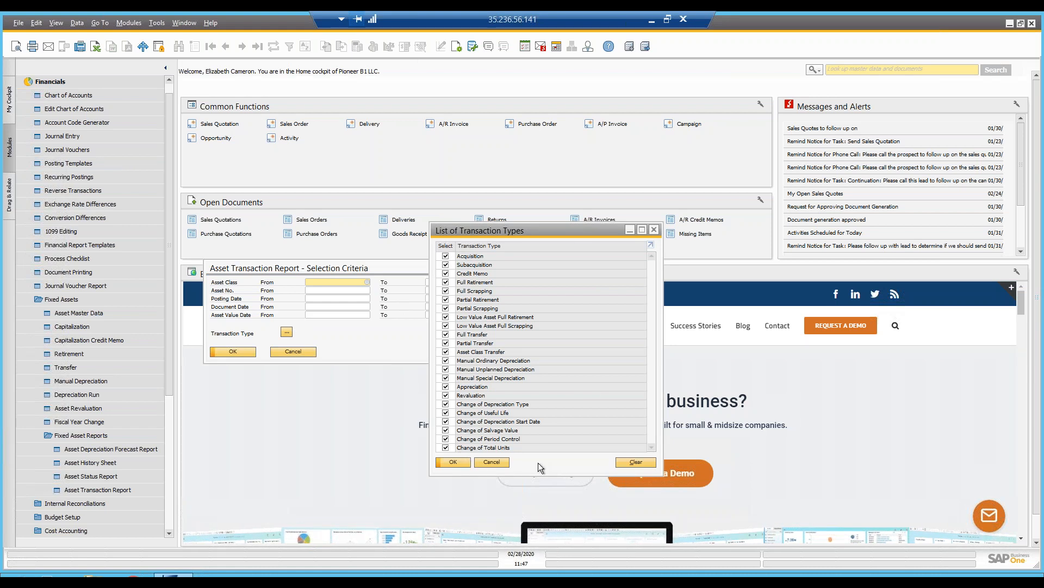
click(481, 461)
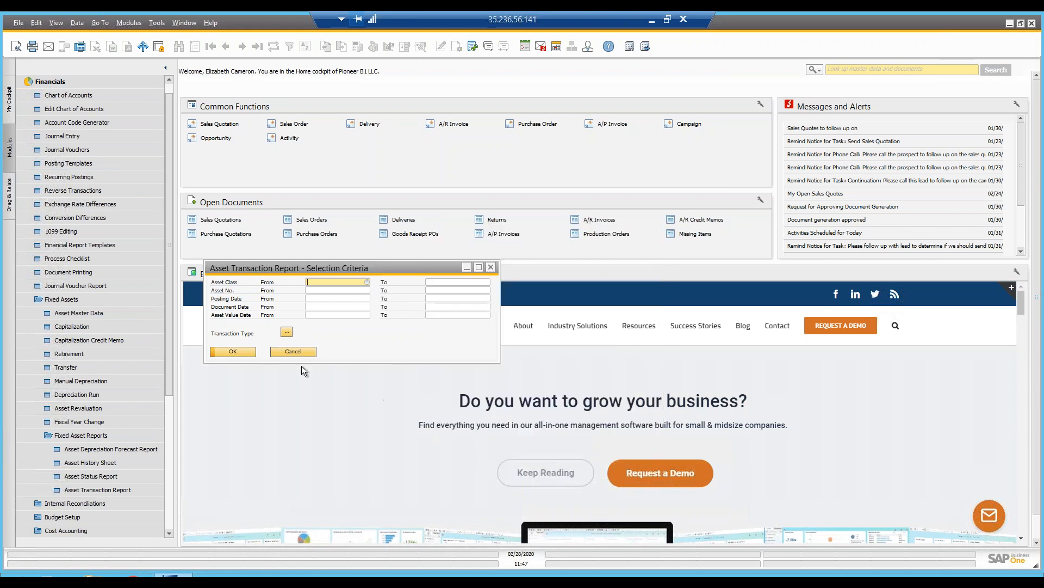
click(240, 351)
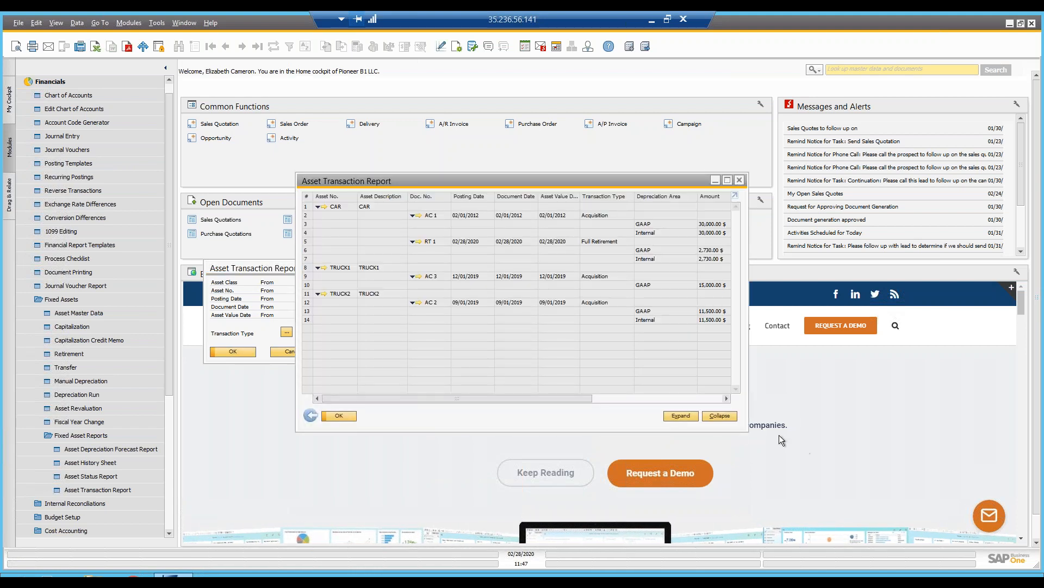
Examine the acquisition and retirement documents in the enlarged Asset Transaction Report, leave the report, and minimize the remote session to the presentation
drag(750, 433, 951, 535)
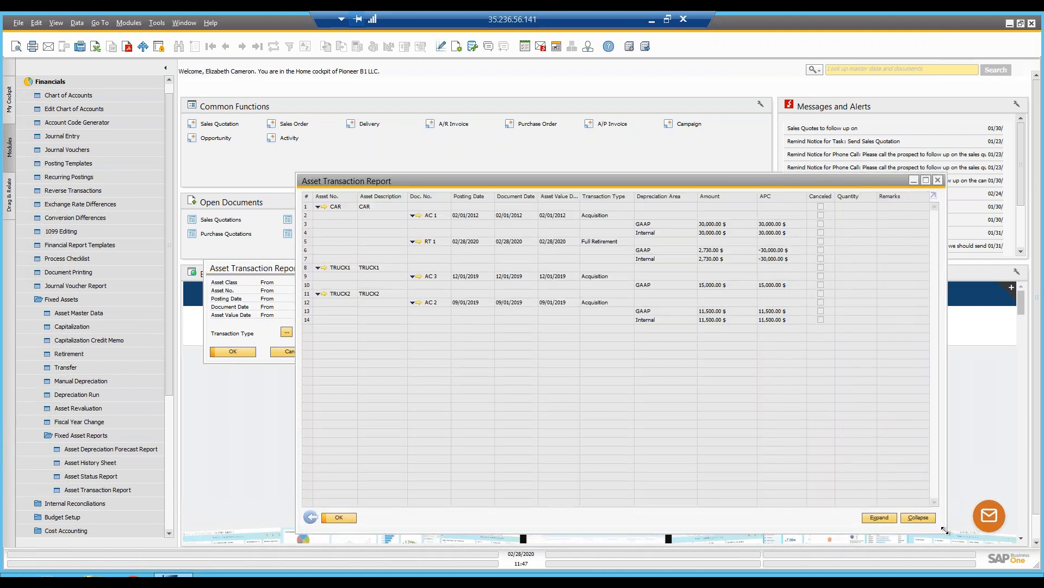
click(445, 216)
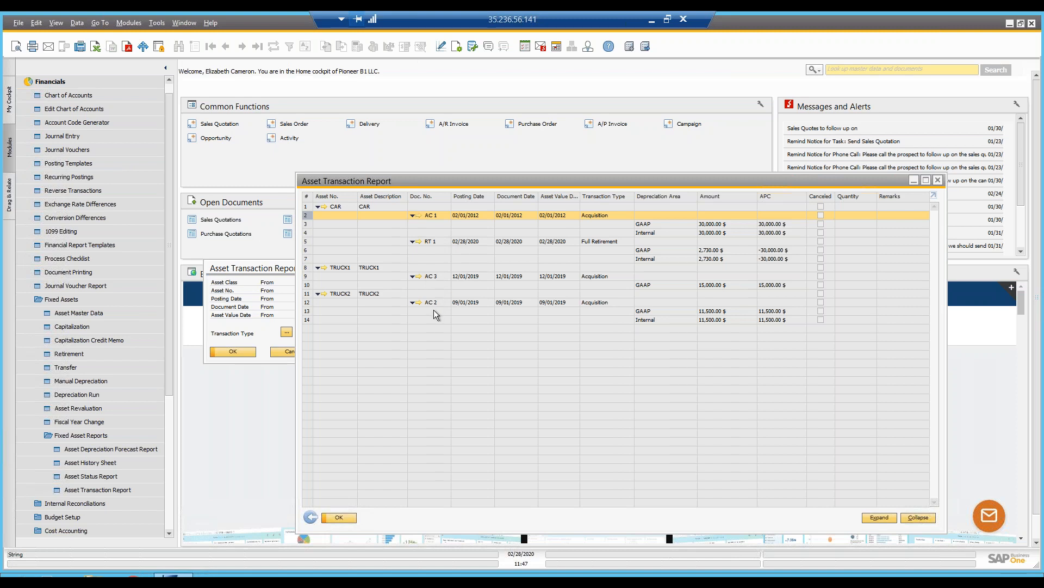
click(309, 518)
click(651, 19)
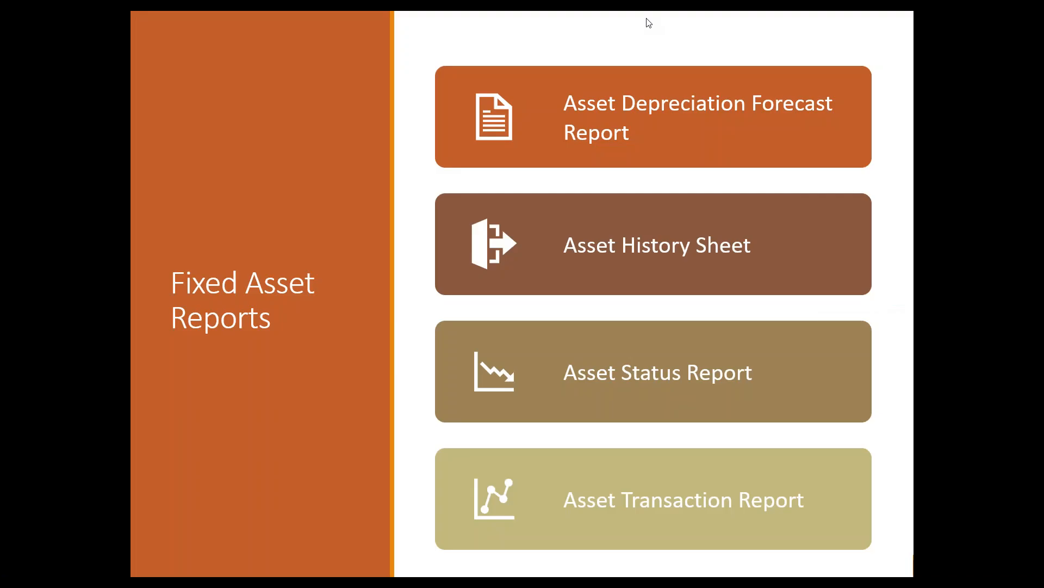